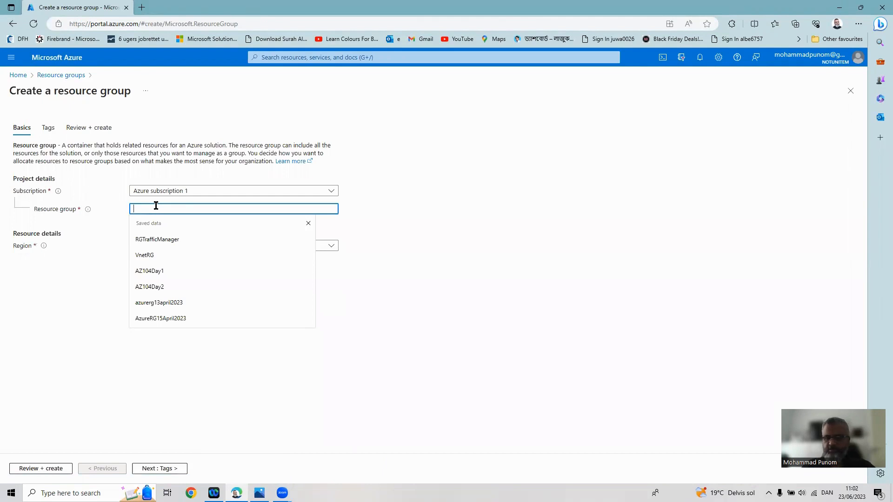
Create a resource group named 23RG in the (Europe) Sweden Central region
type("23RG")
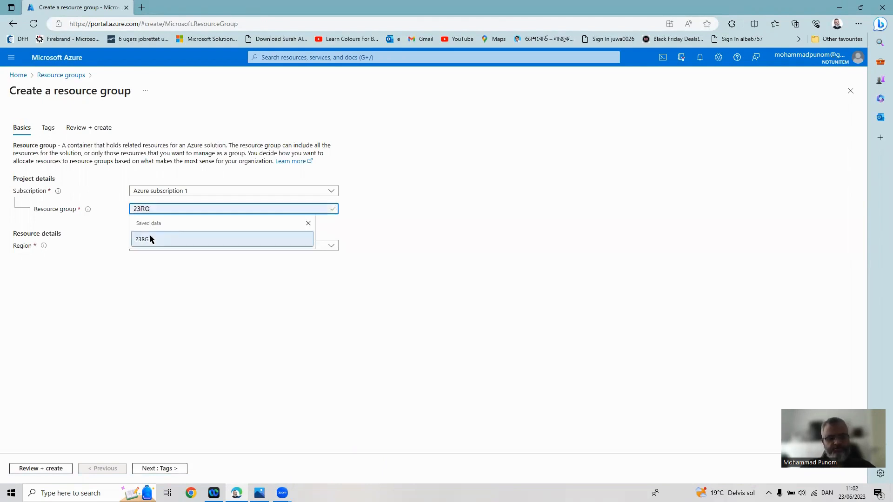
left_click(149, 236)
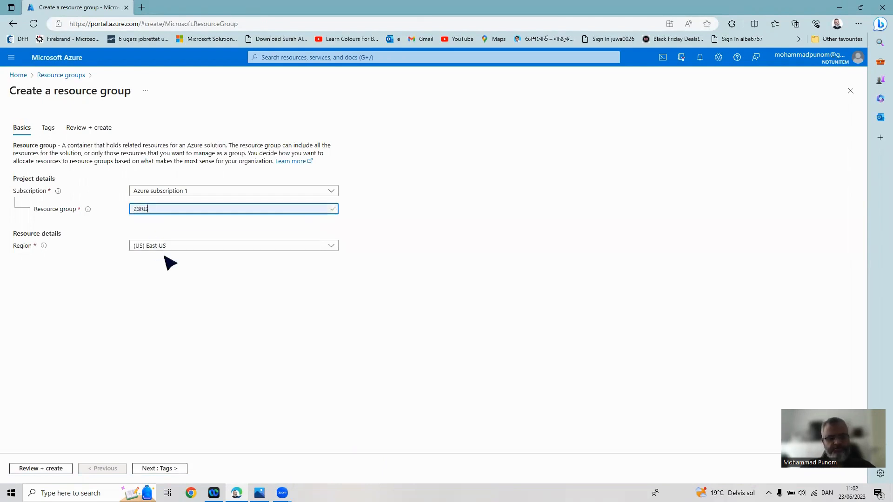
left_click(169, 247)
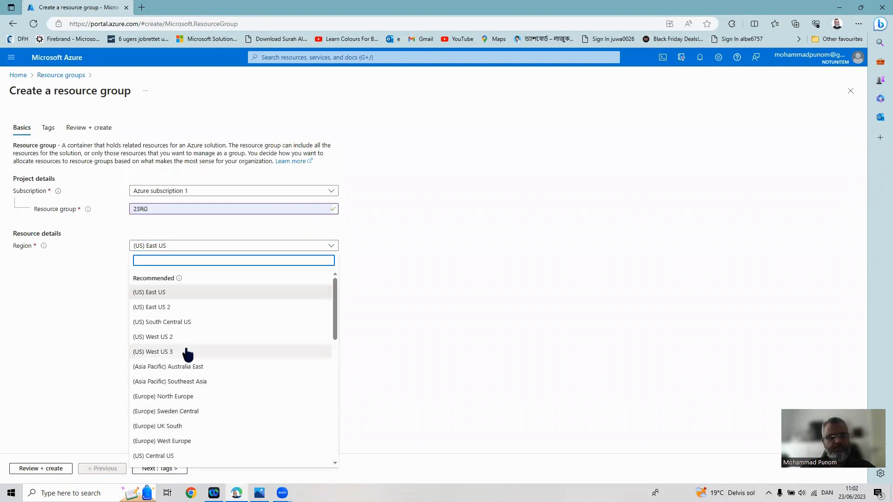
left_click(235, 414)
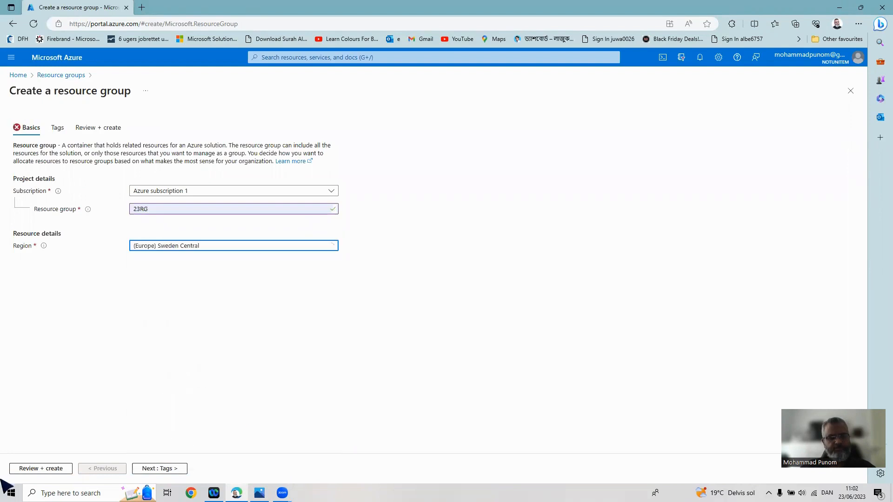
left_click(59, 469)
left_click(40, 469)
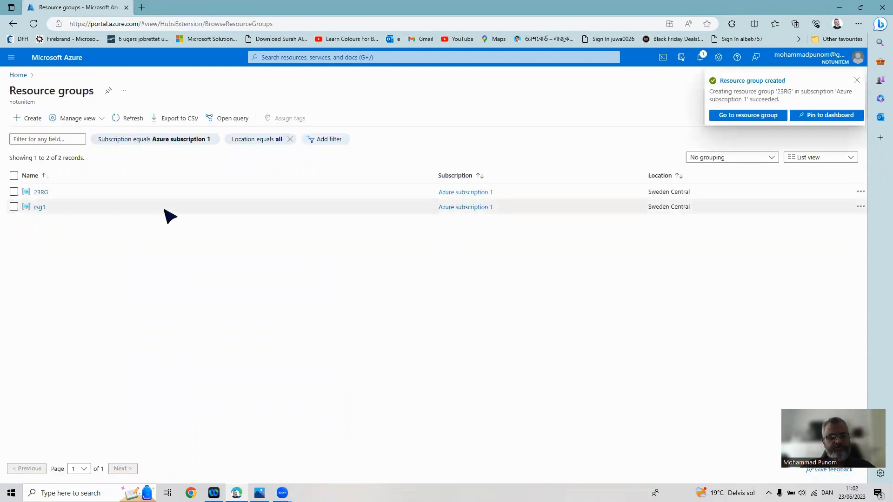
Start a new virtual network in resource group 23RG and name it 23VNet
left_click(19, 76)
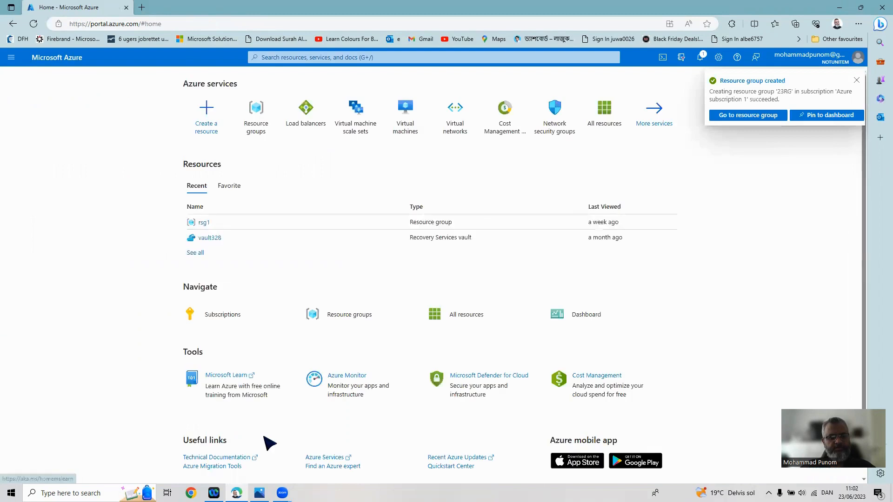
left_click(855, 81)
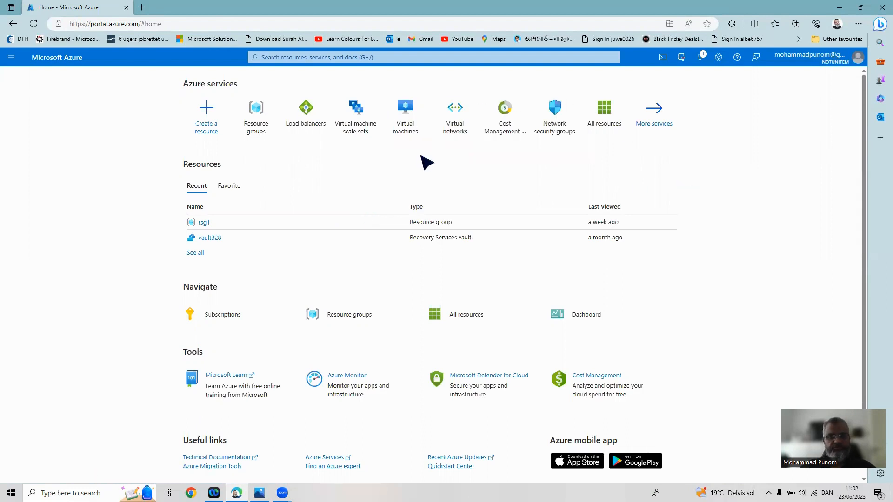
left_click(465, 119)
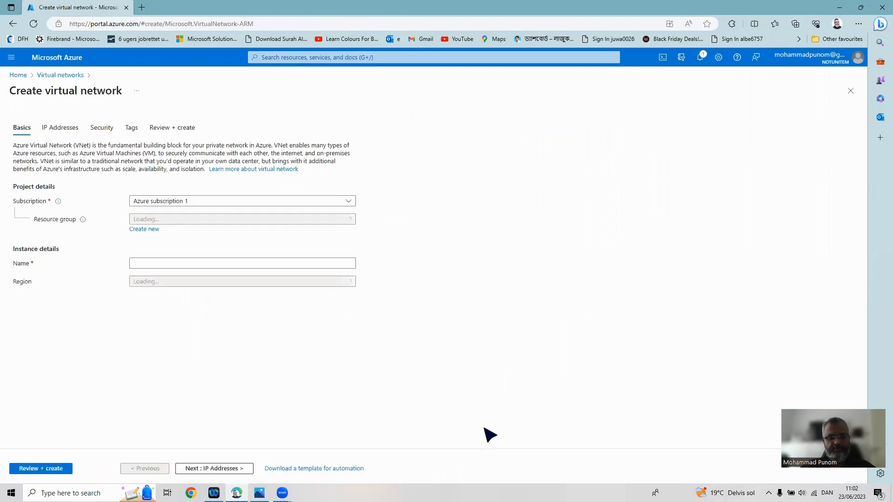
left_click(288, 221)
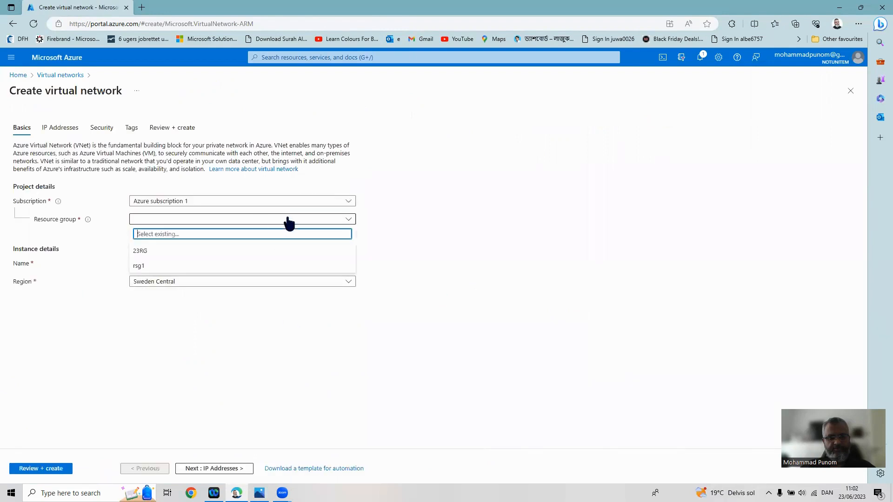
left_click(180, 254)
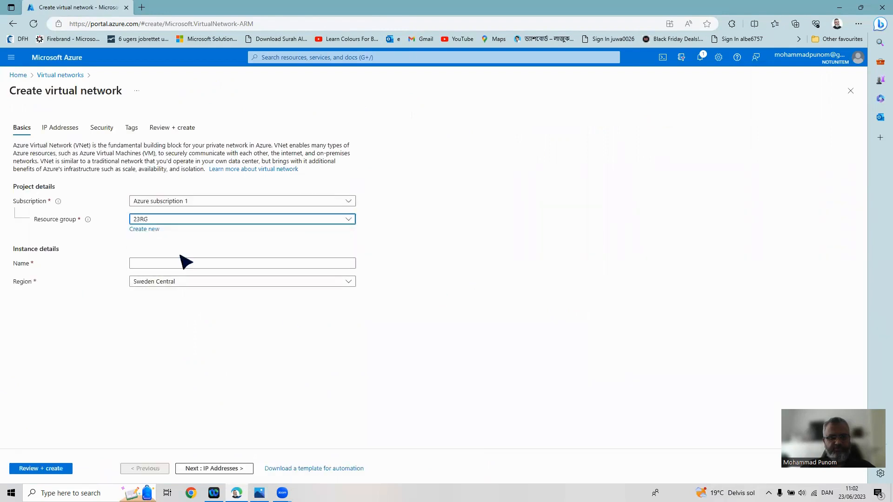
left_click(176, 265)
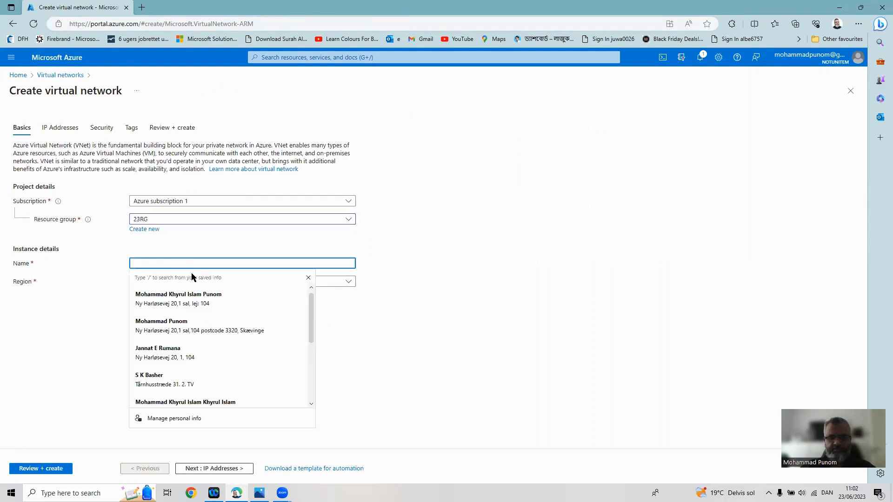
type("23")
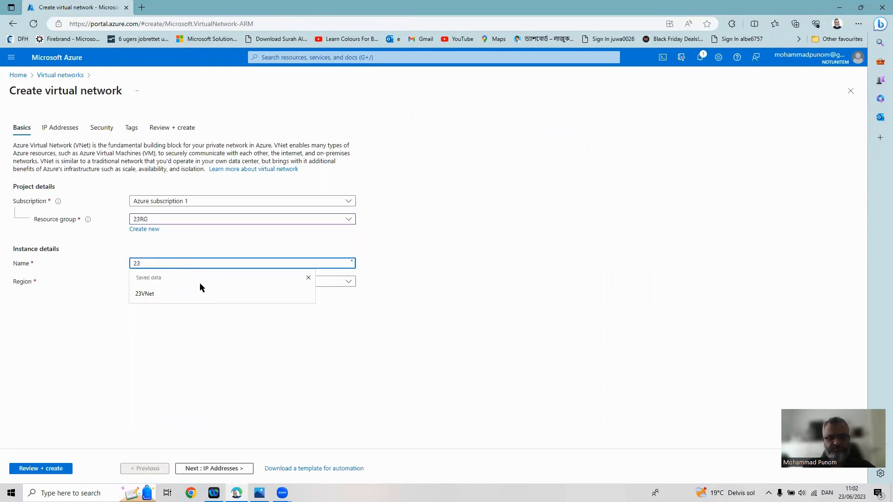
type("VNet")
left_click(202, 286)
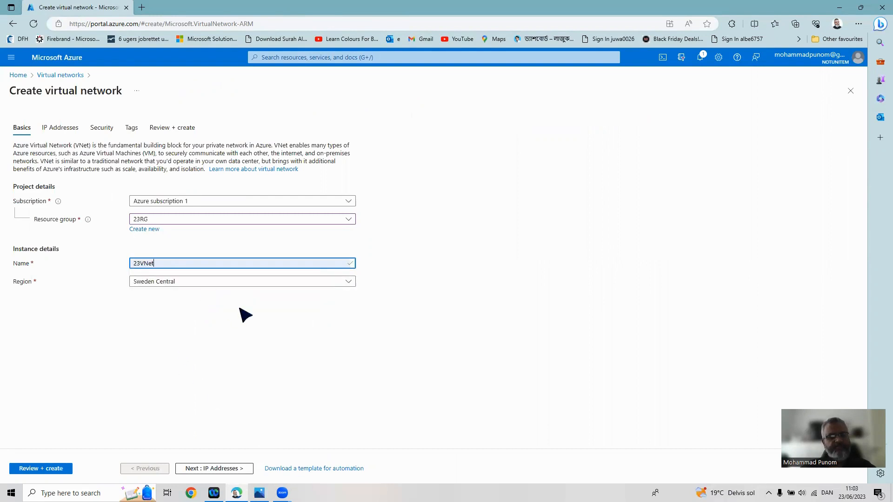
Replace the virtual network's default subnet with one named subnet1 using the address range 10.0.1.0/24
left_click(193, 469)
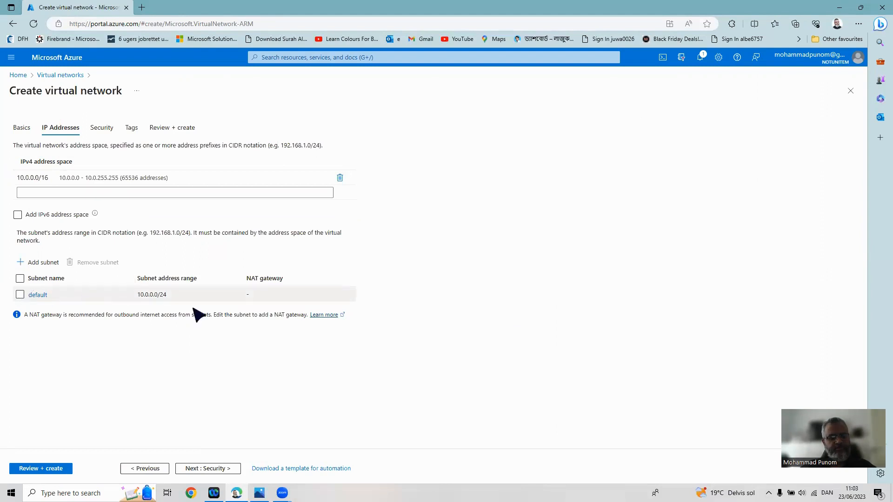
left_click(20, 278)
left_click(84, 263)
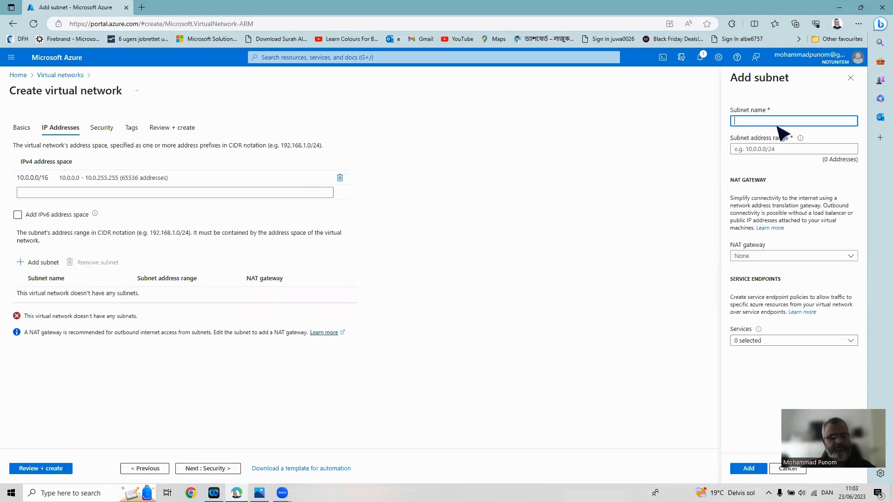
type("sub")
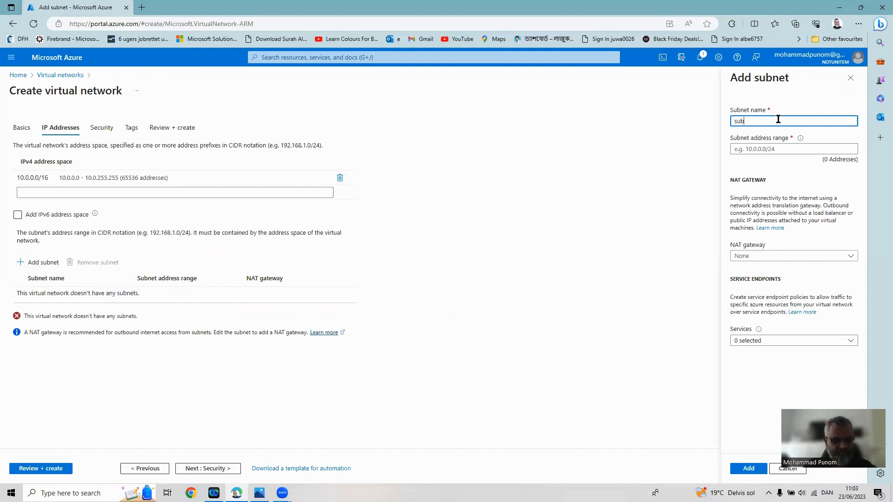
type("net1")
left_click(798, 148)
type("10")
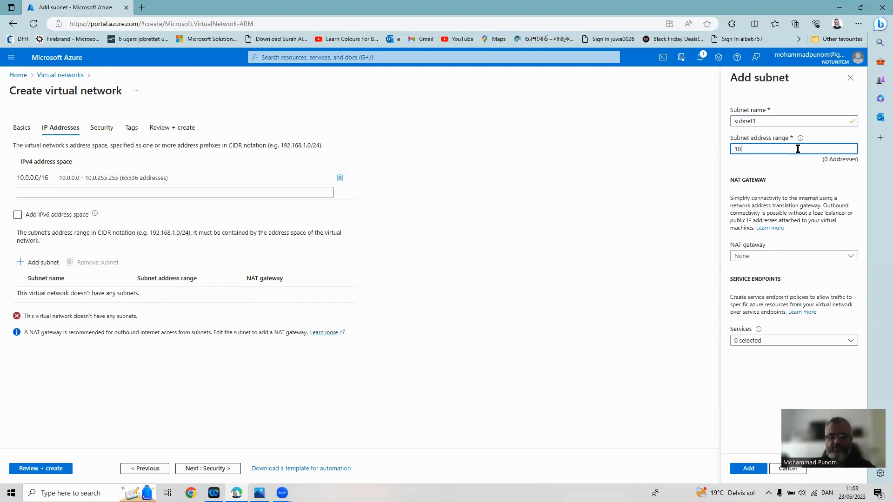
type(".0")
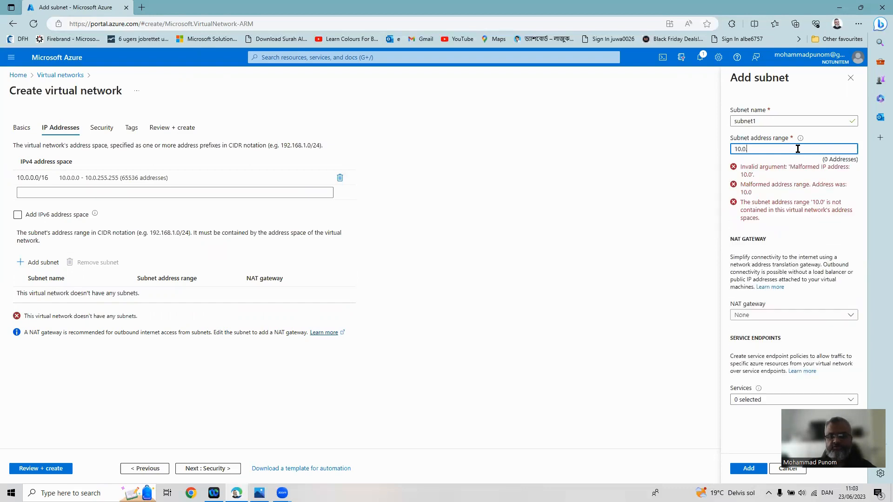
type(".1.0/24")
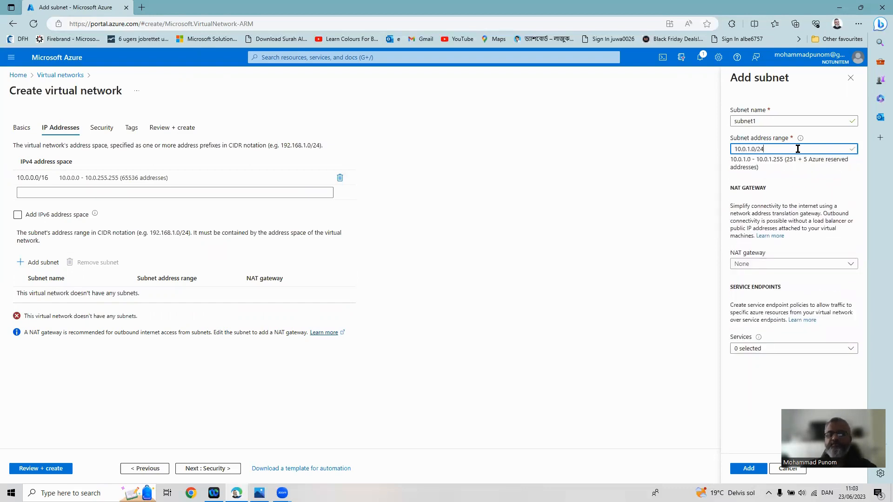
left_click(748, 469)
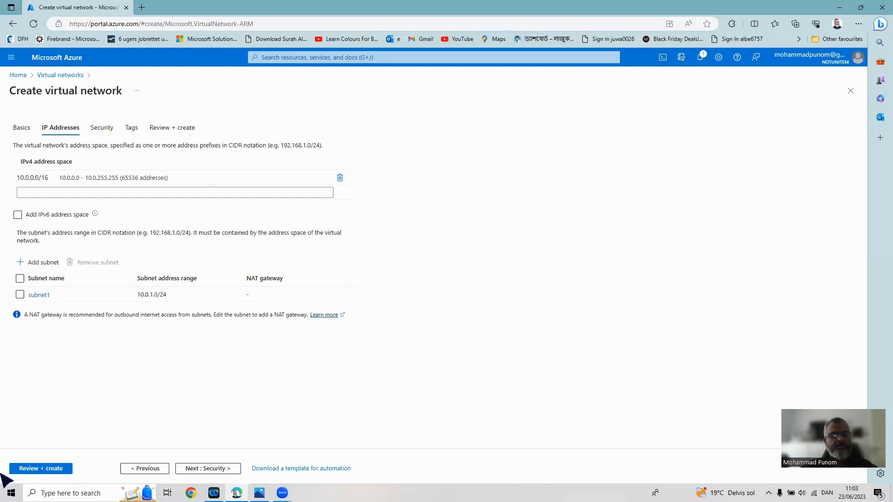
Validate and deploy the virtual network, and open the subnets of the deployed resource
left_click(31, 470)
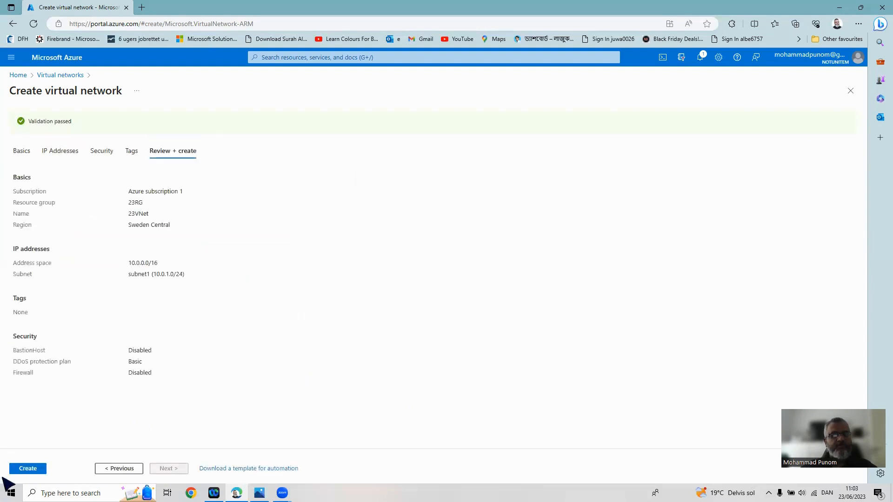
left_click(28, 467)
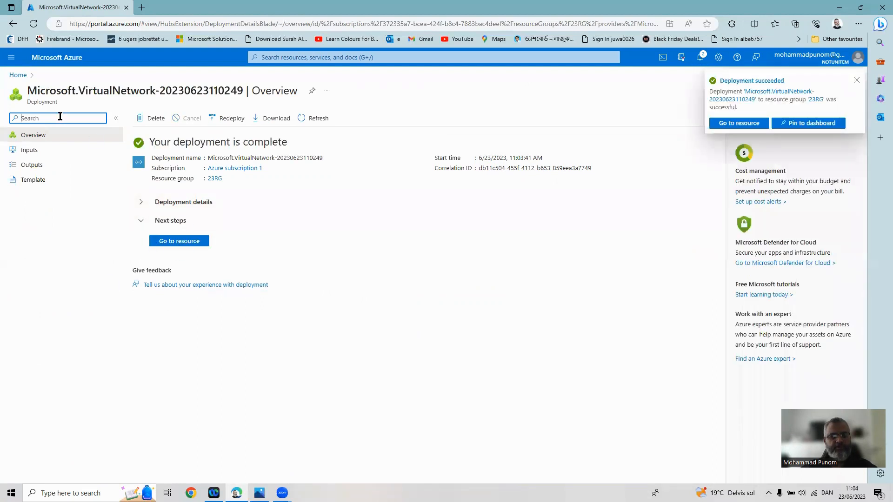
left_click(176, 242)
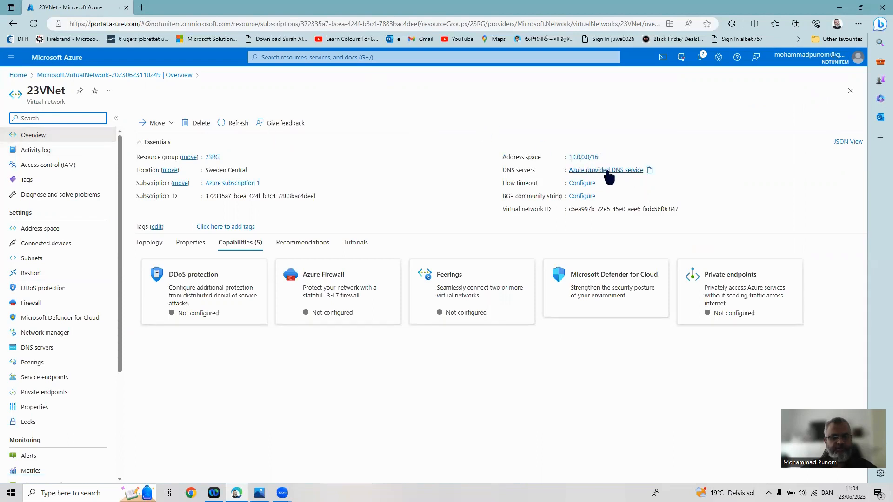
left_click(33, 259)
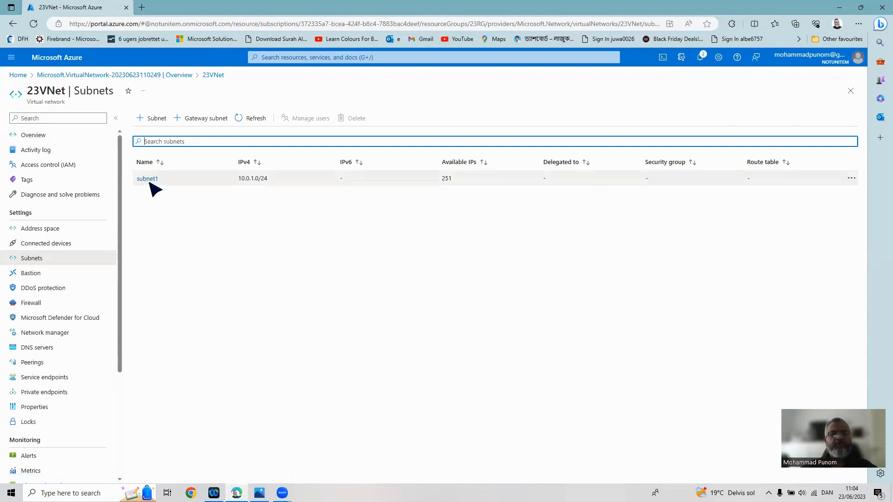
Start a new virtual machine scale set in resource group 23RG and name it 23VMSSLB
left_click(17, 75)
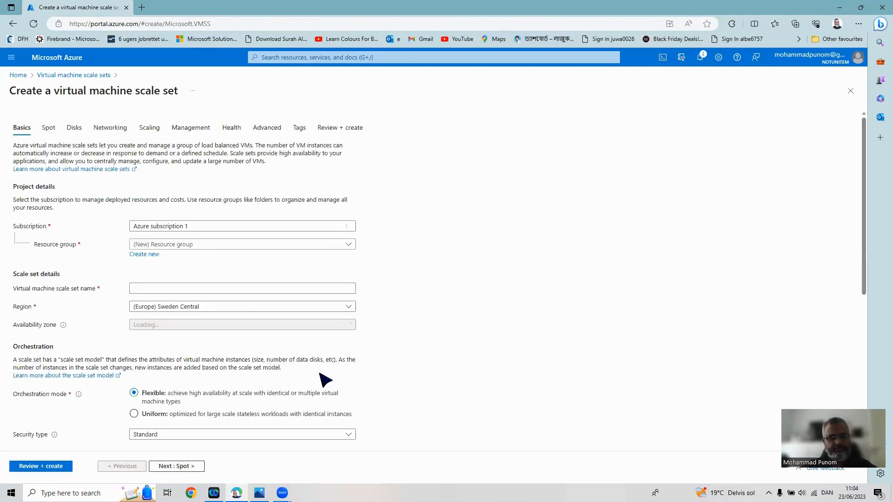
left_click(224, 247)
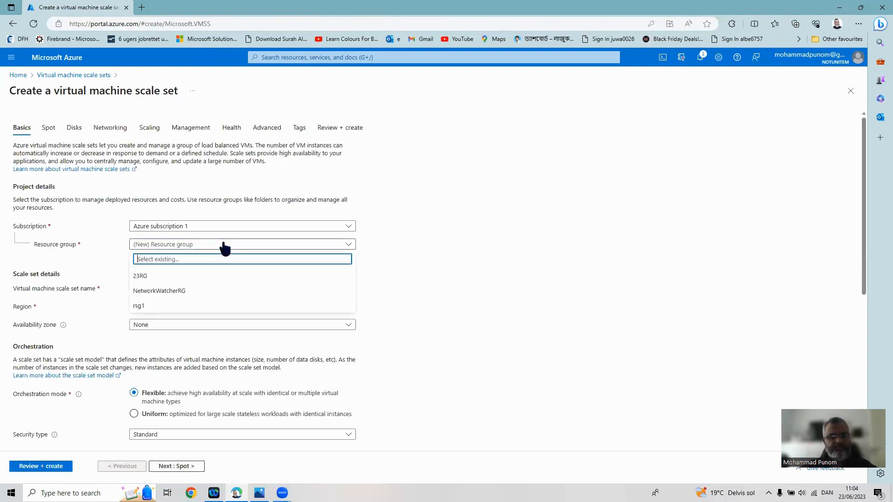
left_click(145, 276)
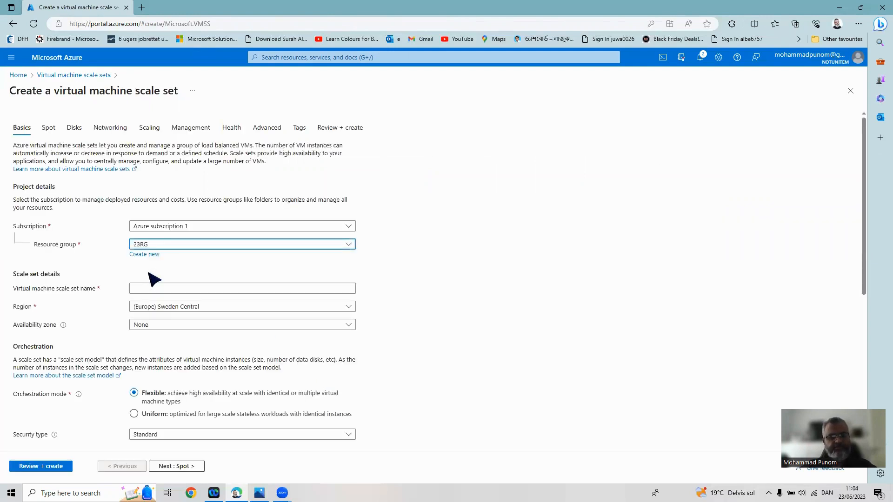
left_click(154, 289)
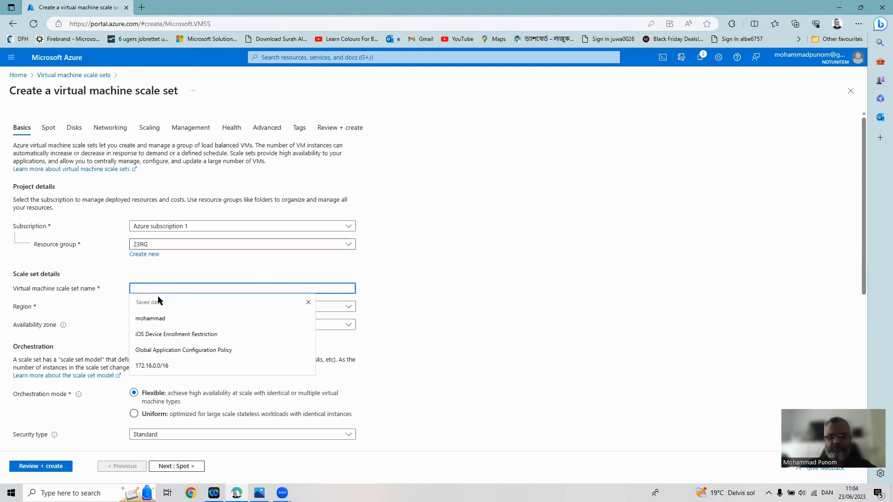
type("23")
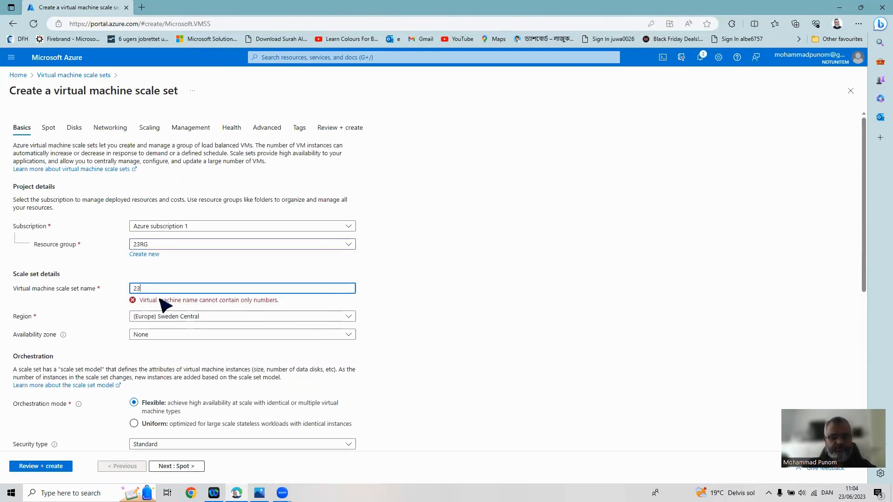
type("VM")
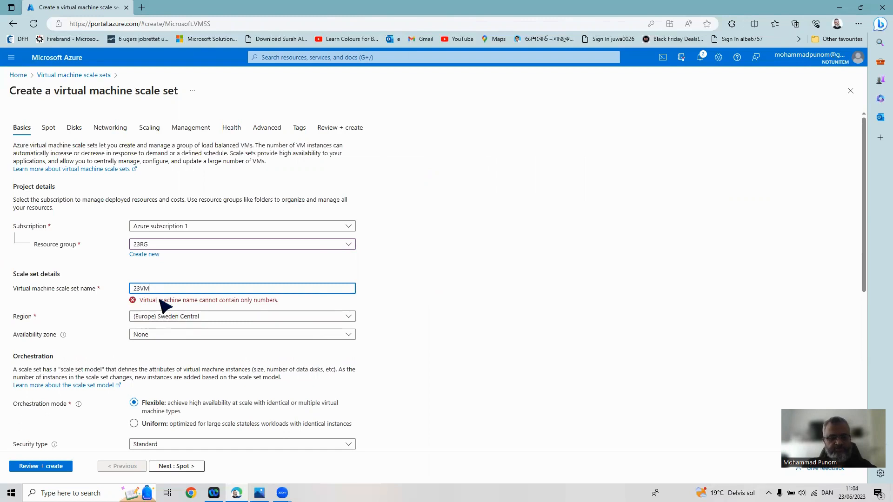
type("SSLB")
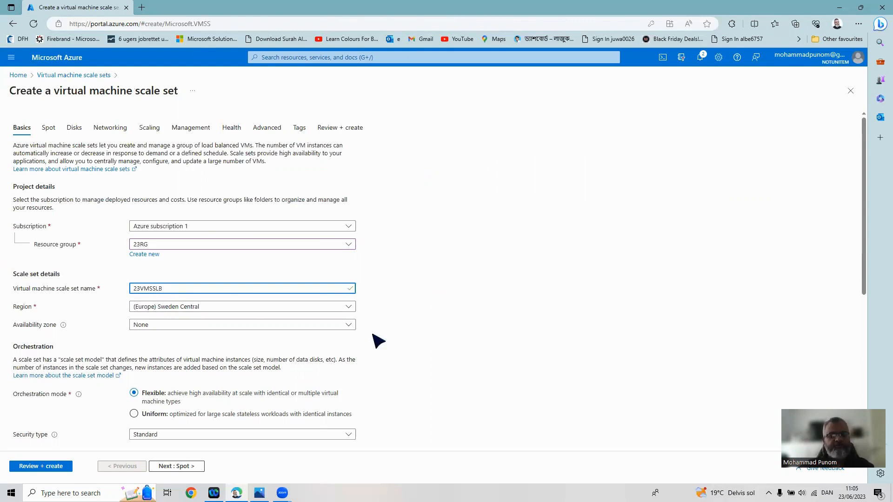
Assign the scale set to availability zones 1 and 2, and go to its instance details
left_click(348, 325)
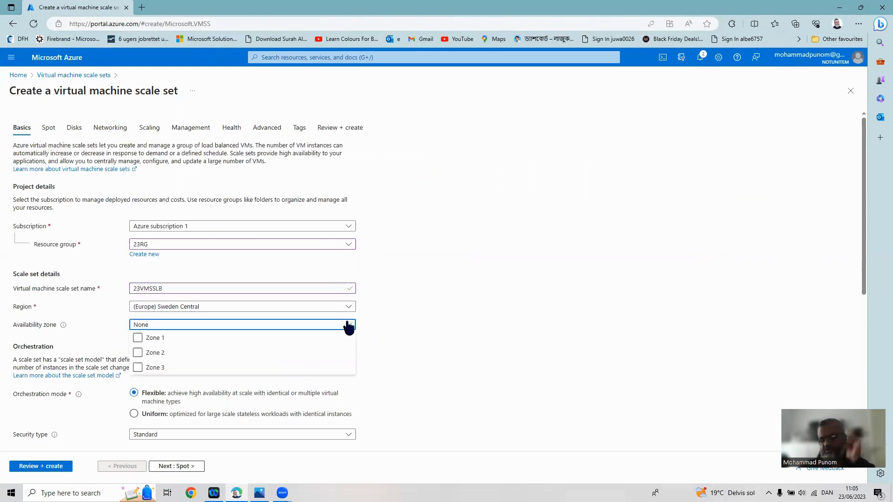
left_click(137, 338)
left_click(137, 352)
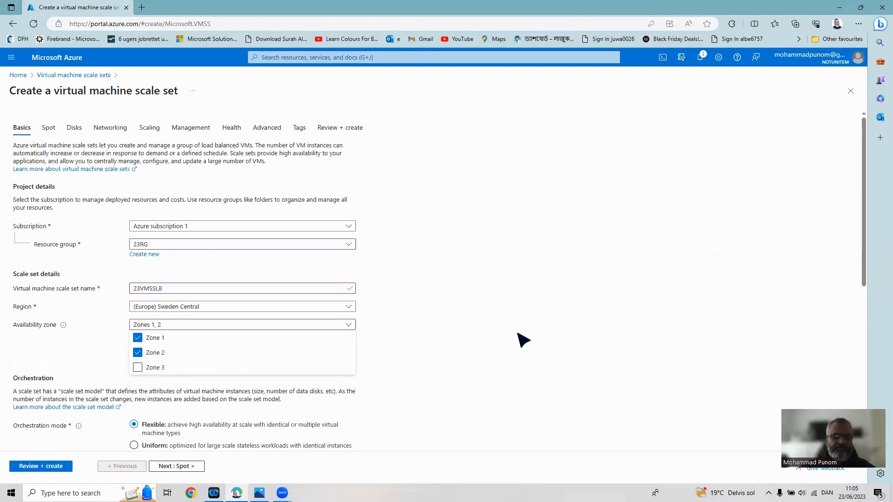
left_click(523, 338)
scroll(525, 339, "down", 2)
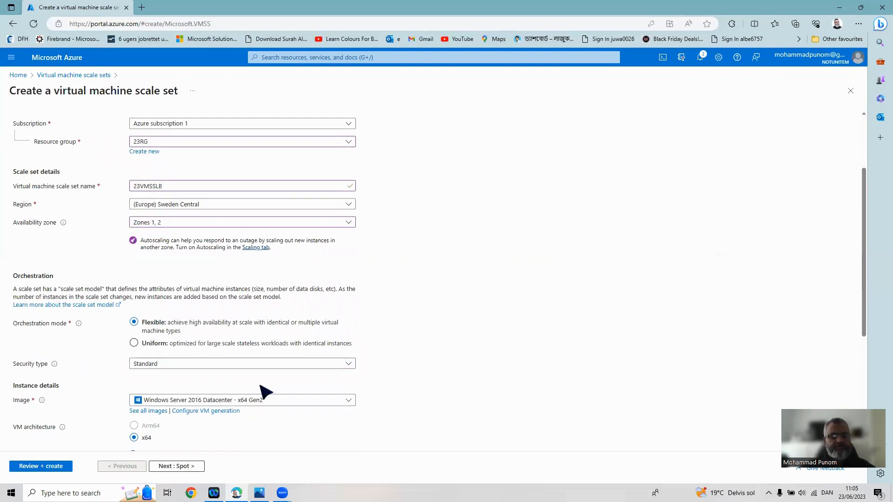
scroll(542, 389, "down", 2)
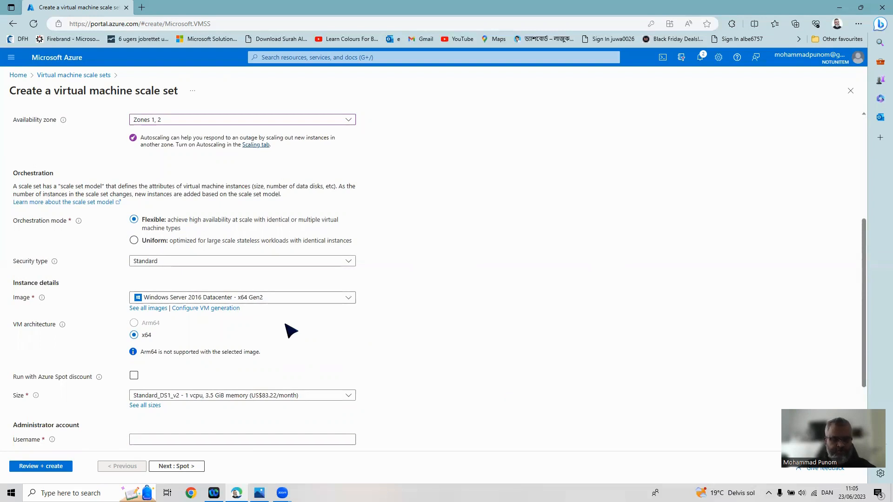
Fill in the scale set's administrator account with a username, and enter and confirm the account password
scroll(268, 412, "down", 2)
left_click(271, 328)
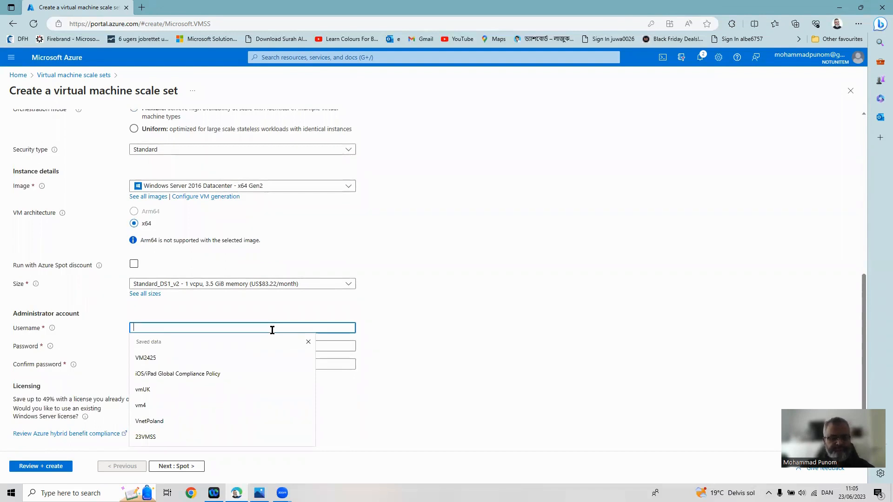
type("islam")
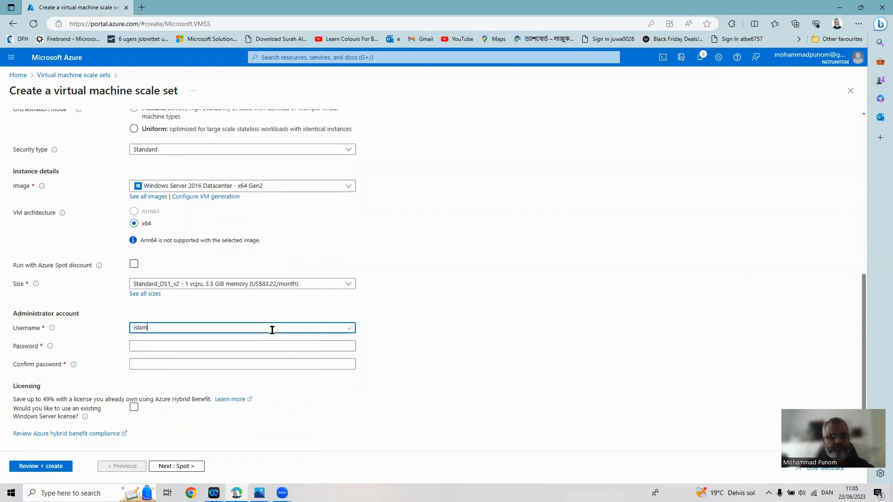
key("Tab")
type("•••")
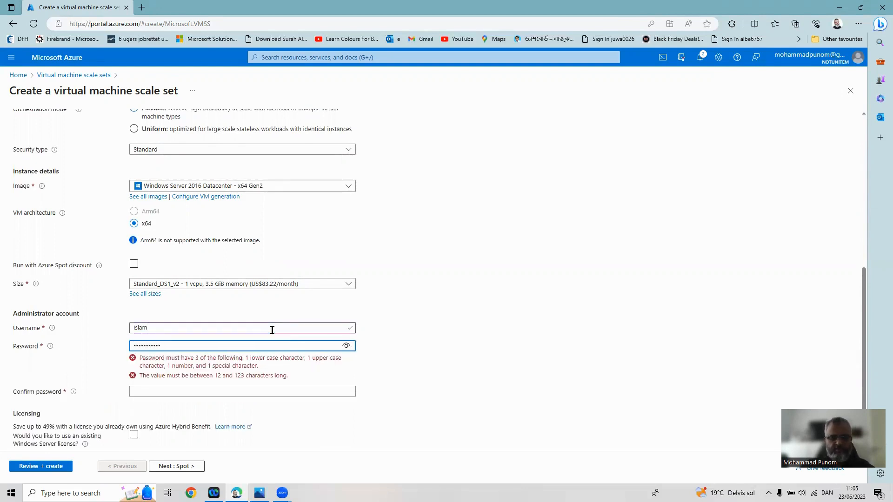
type("••")
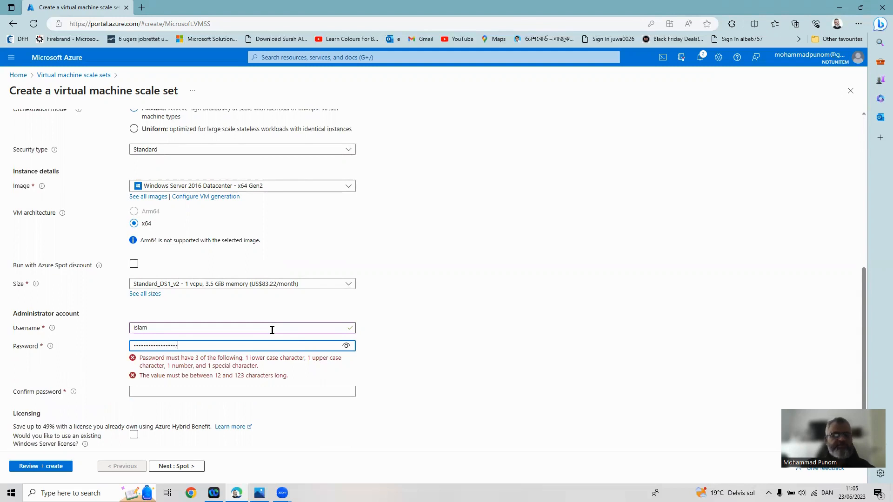
key("Tab")
type("•")
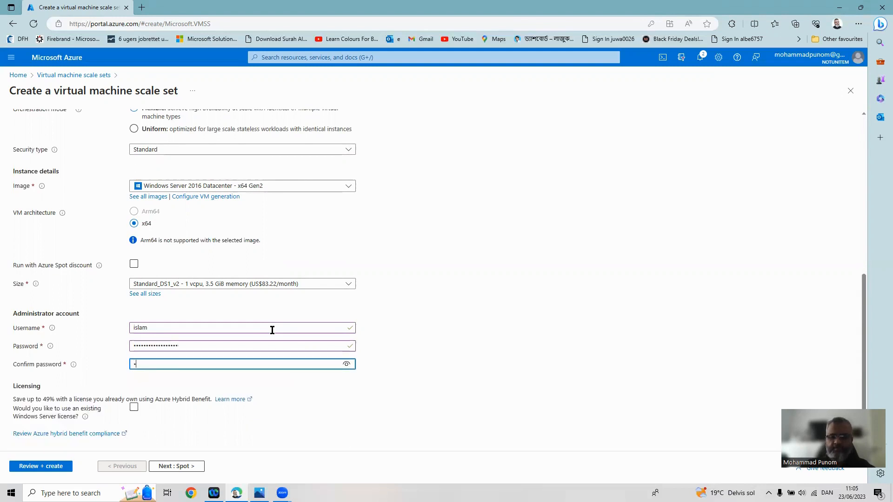
type("•••••••••••••")
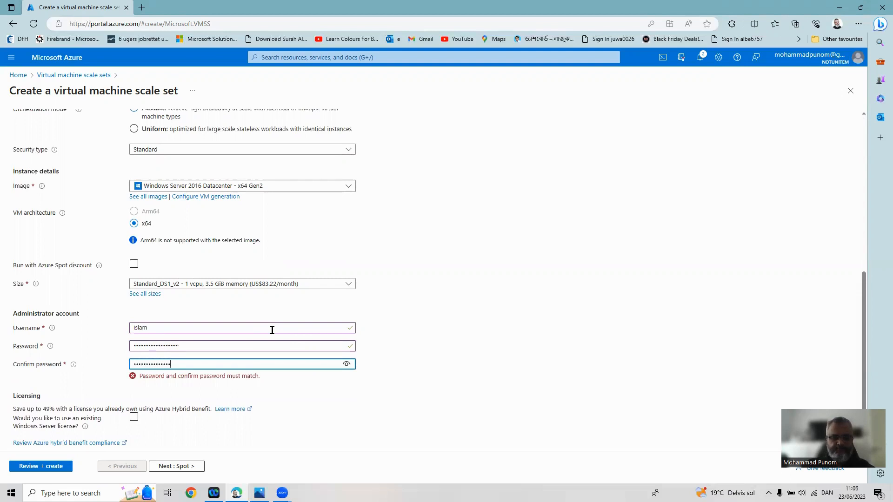
type("••")
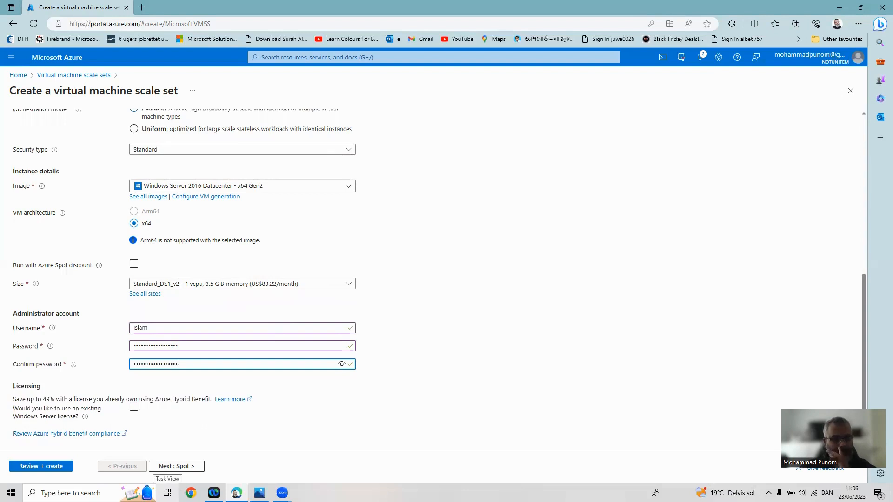
Keep the spot and disk settings, go to the networking settings, and choose 23VNet as the scale set's virtual network
left_click(186, 469)
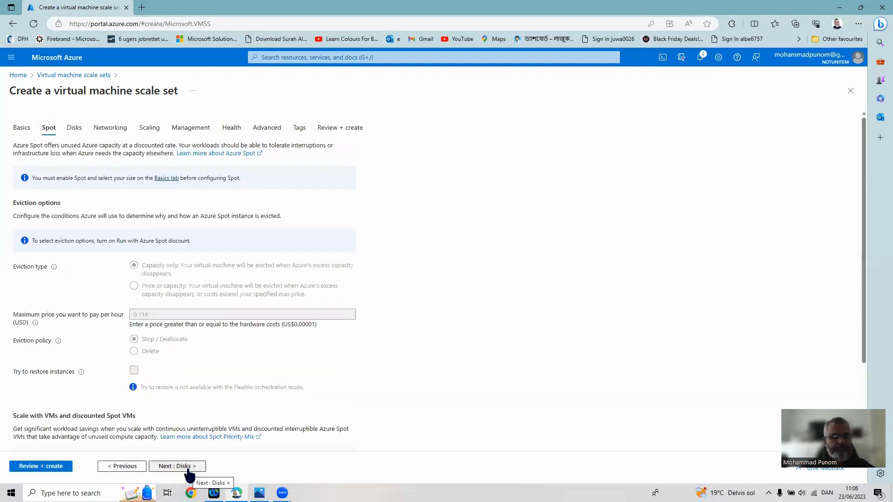
left_click(194, 466)
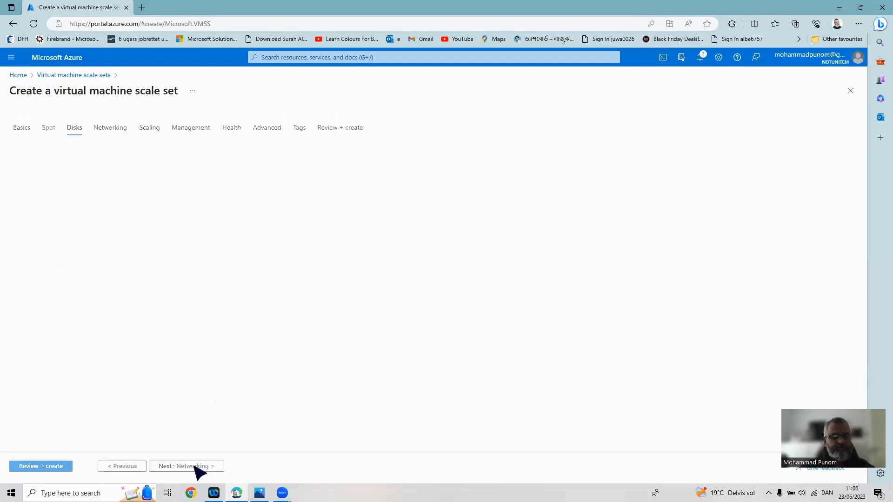
left_click(194, 466)
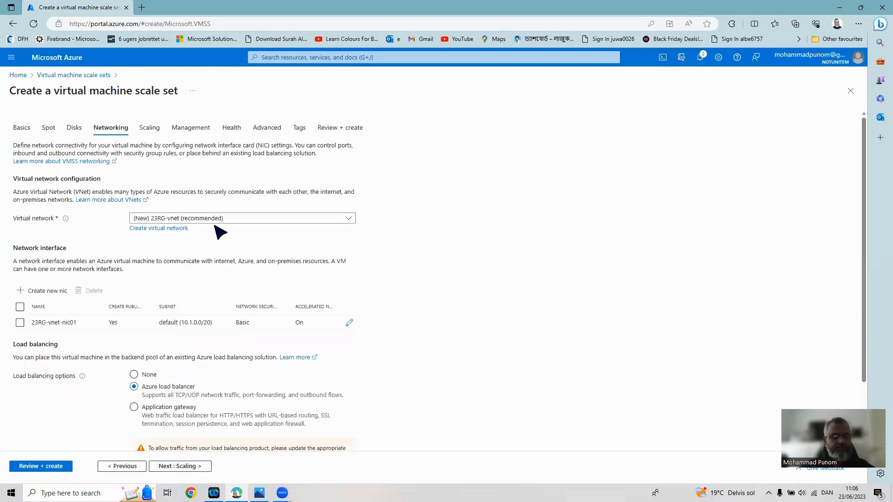
left_click(175, 219)
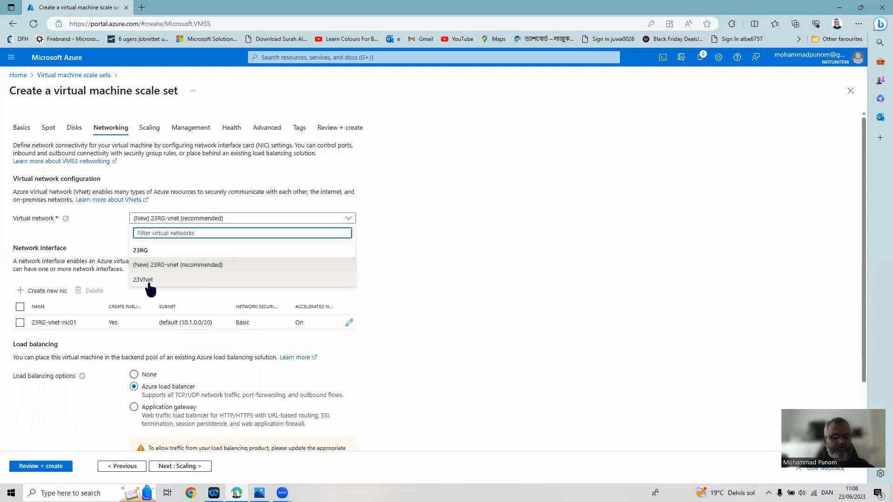
left_click(143, 280)
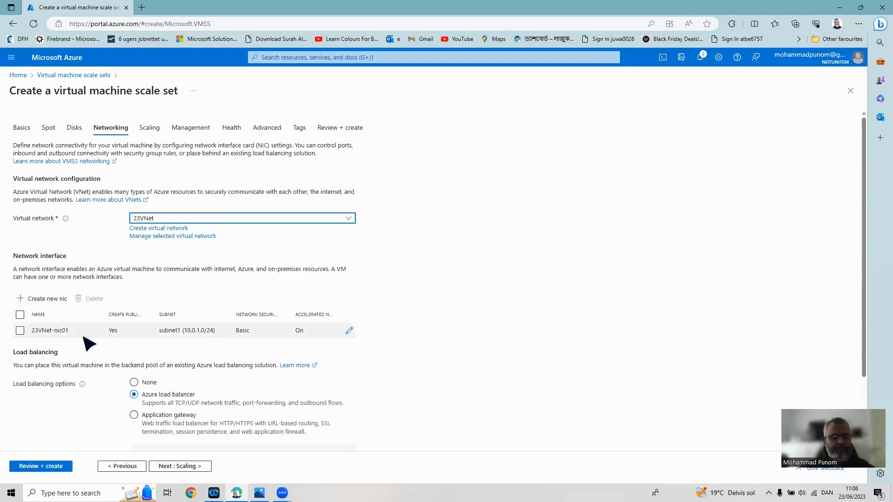
Edit the network interface 23VNet-nic01 to allow the public inbound ports HTTP (80) and RDP (3389)
left_click(350, 331)
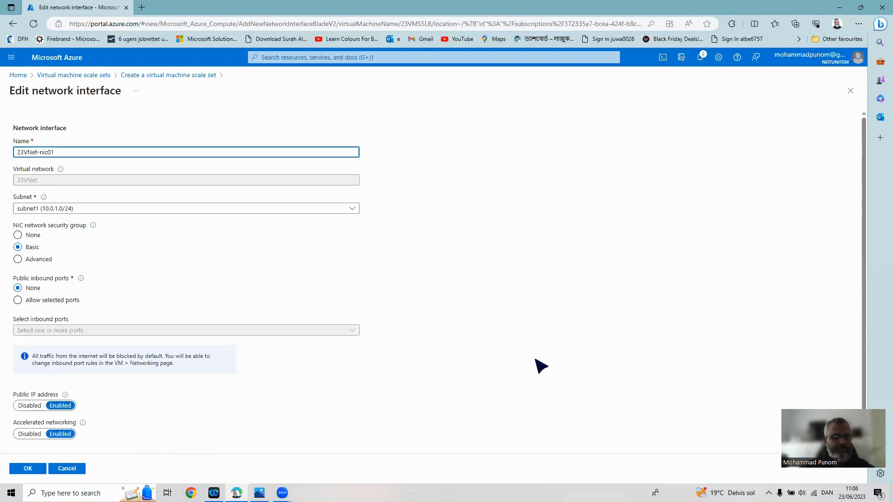
left_click(14, 301)
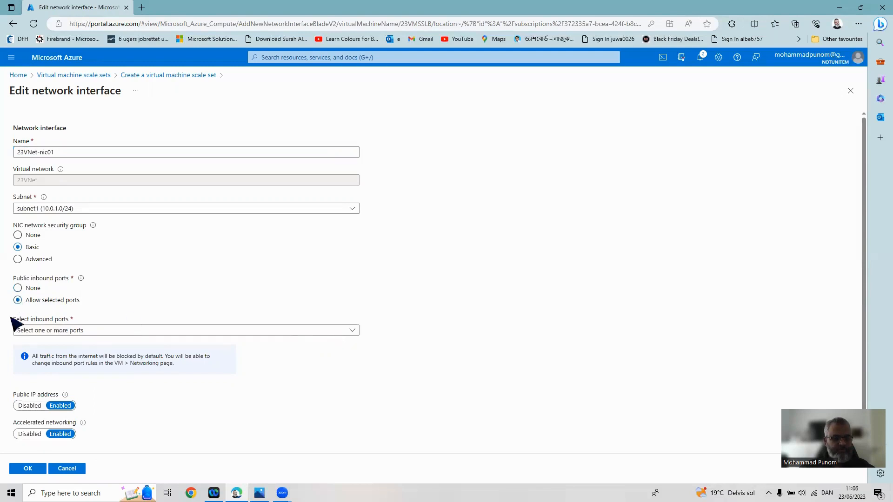
left_click(73, 335)
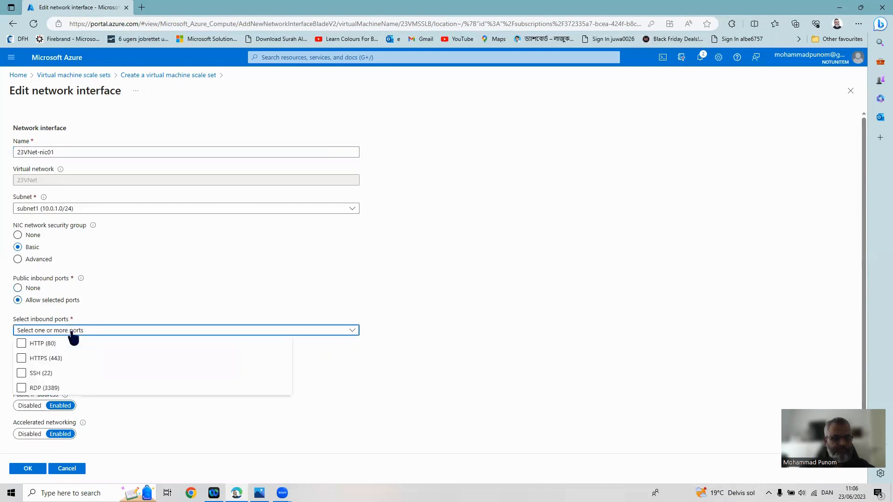
left_click(22, 344)
left_click(22, 388)
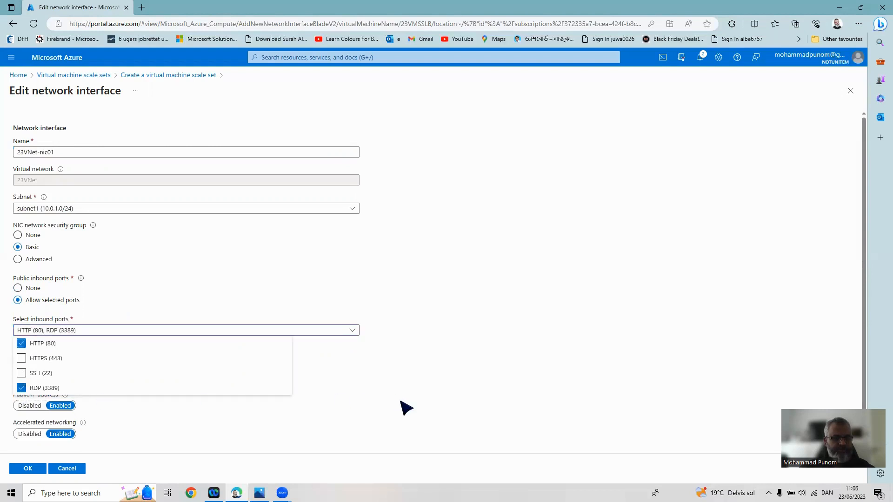
left_click(31, 469)
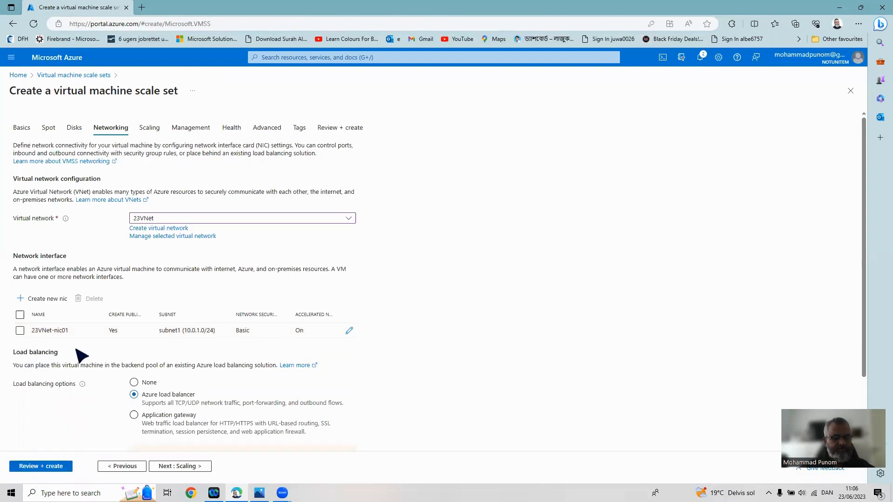
Create a public load balancer named 23LB for the scale set, keeping the default protocol, rules and ports
scroll(552, 319, "down", 2)
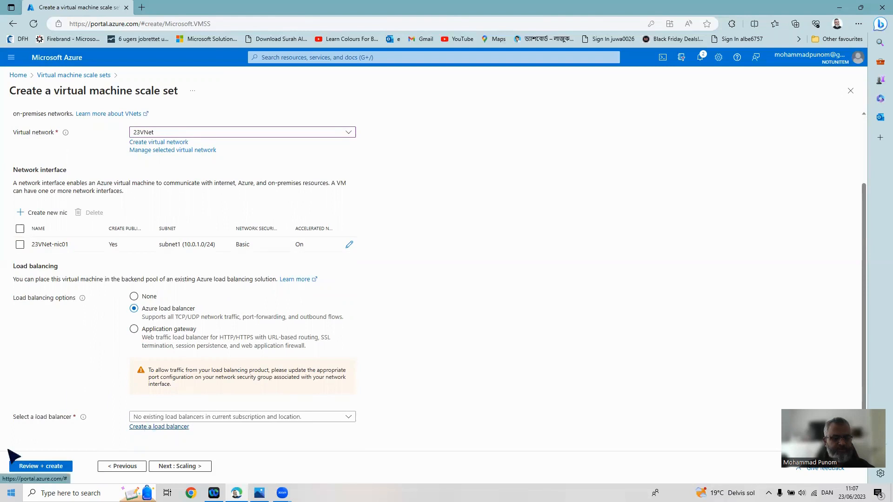
left_click(159, 426)
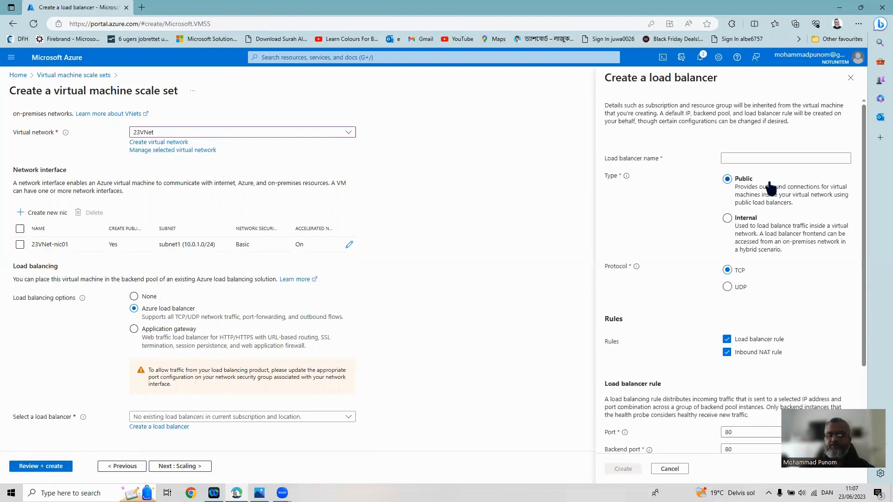
left_click(784, 157)
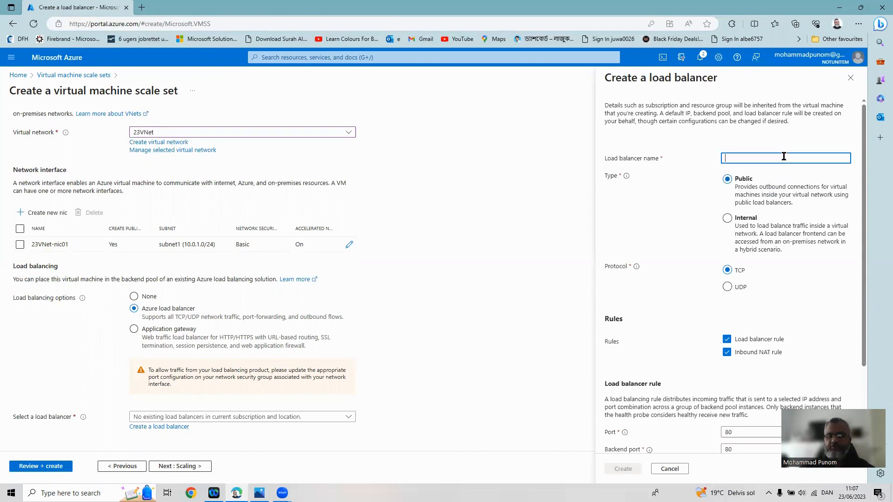
type("23")
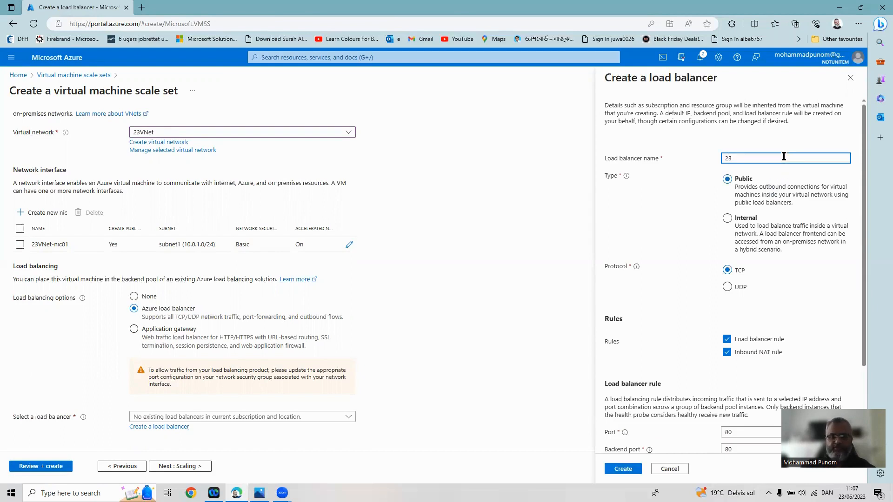
type("LB")
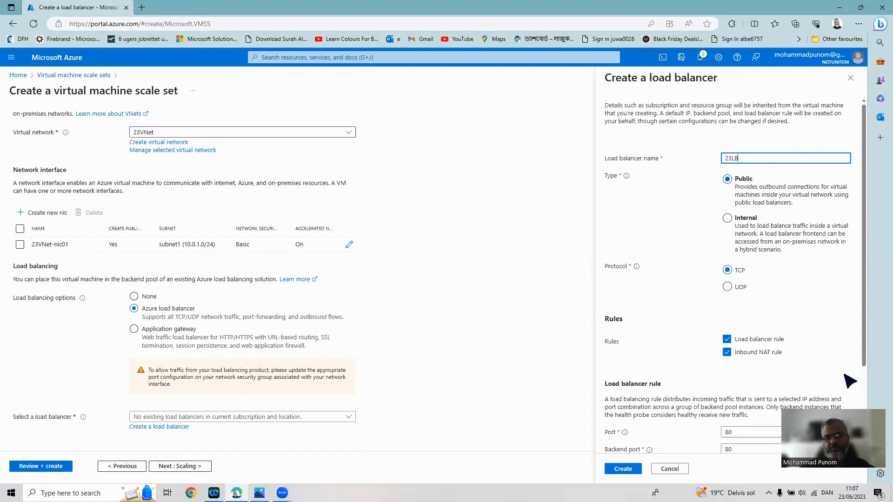
scroll(736, 388, "down", 2)
left_click(731, 321)
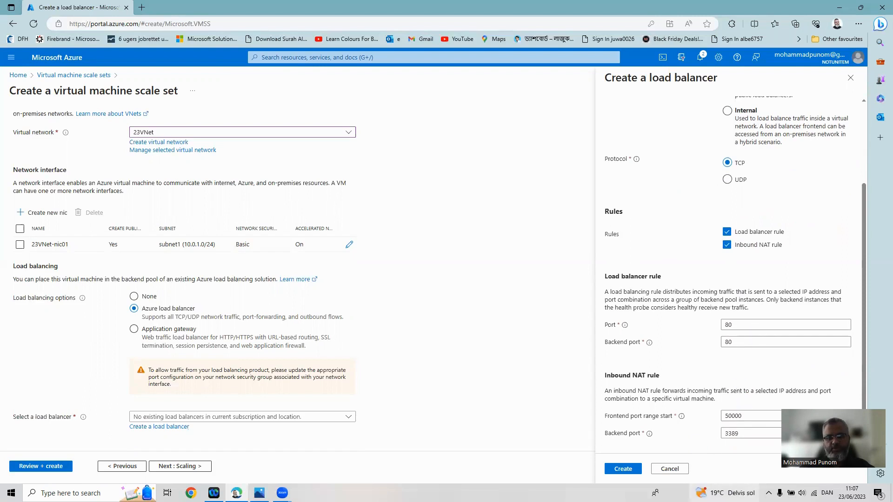
left_click(619, 470)
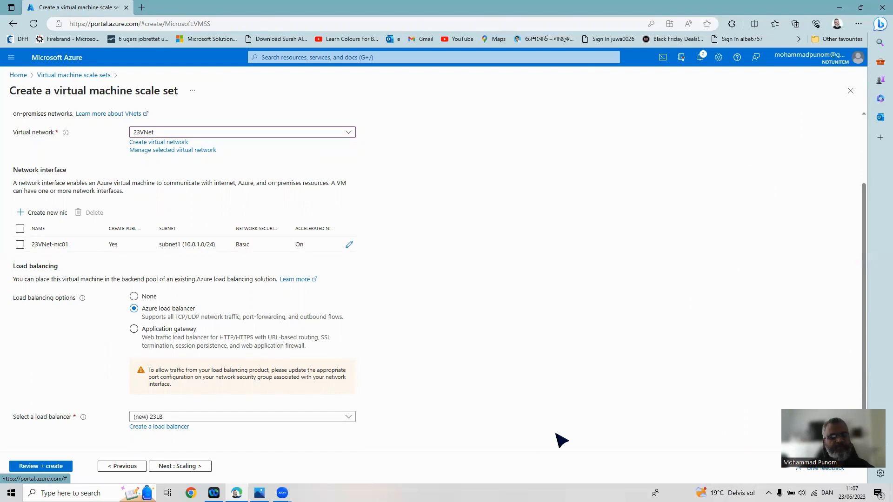
Go to the scaling settings, examine the Custom scaling policy options, and set the policy back to Manual
left_click(199, 466)
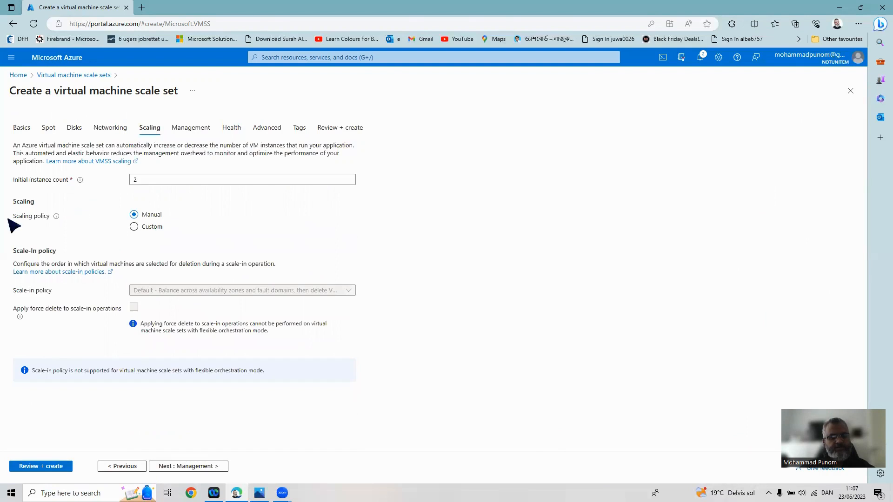
left_click(150, 227)
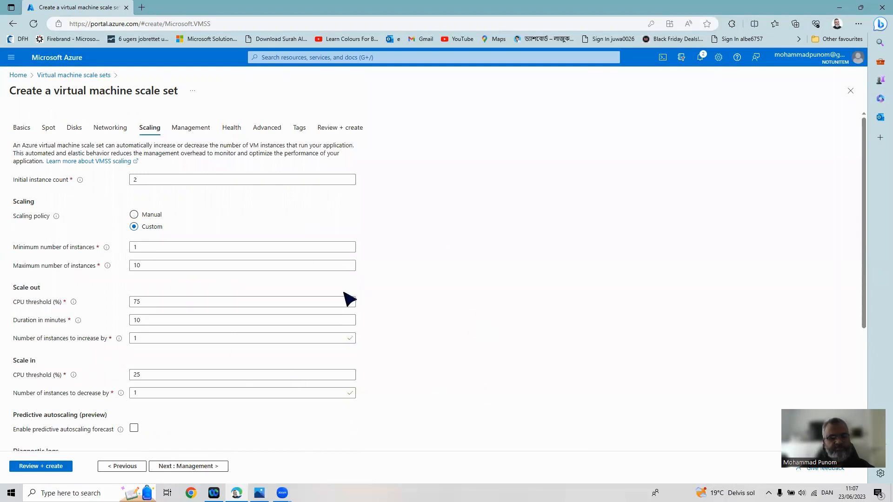
left_click(135, 215)
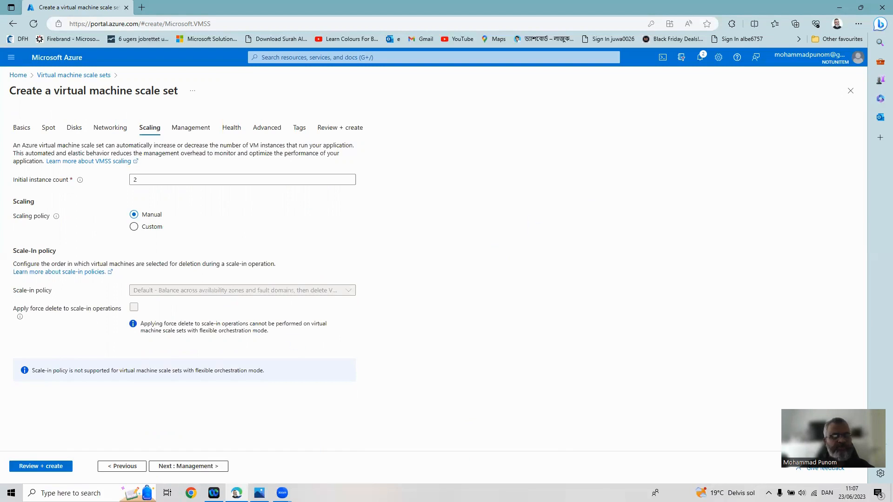
Disable boot diagnostics in the management settings and validate the scale set configuration
left_click(203, 133)
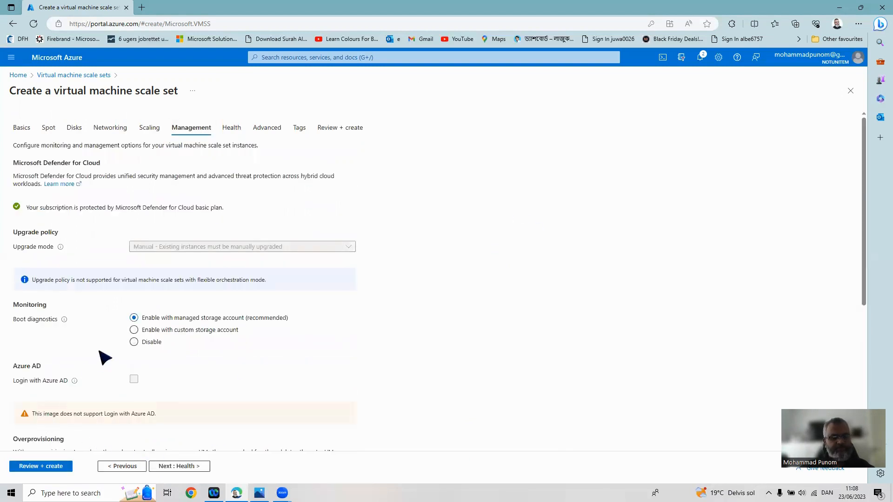
left_click(134, 343)
left_click(54, 467)
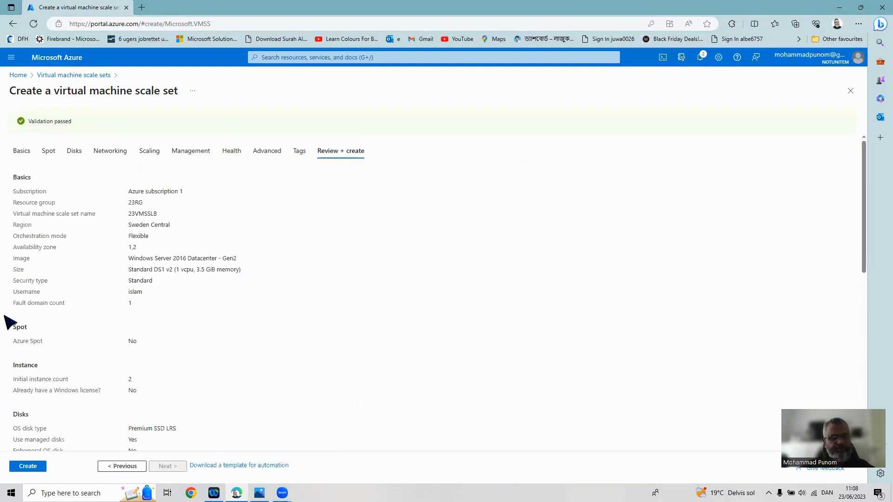
Deploy the virtual machine scale set, go to the deployed resource, and open its list of instances
left_click(27, 467)
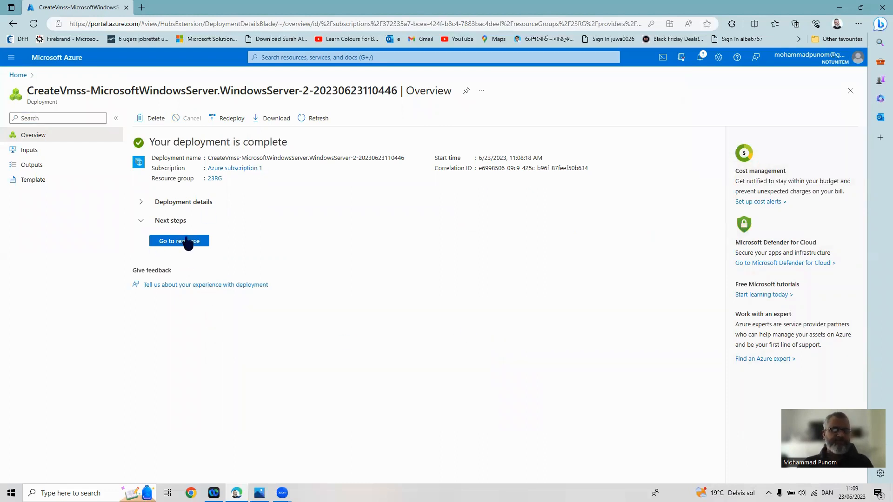
left_click(188, 241)
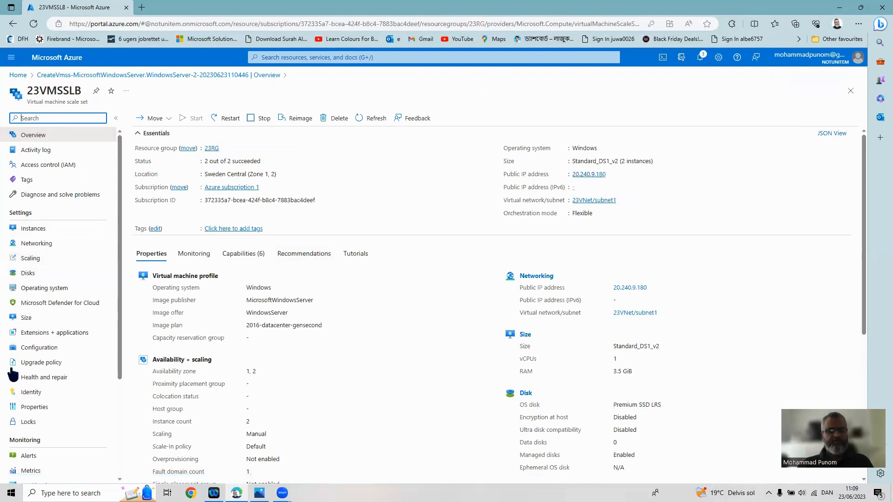
left_click(41, 230)
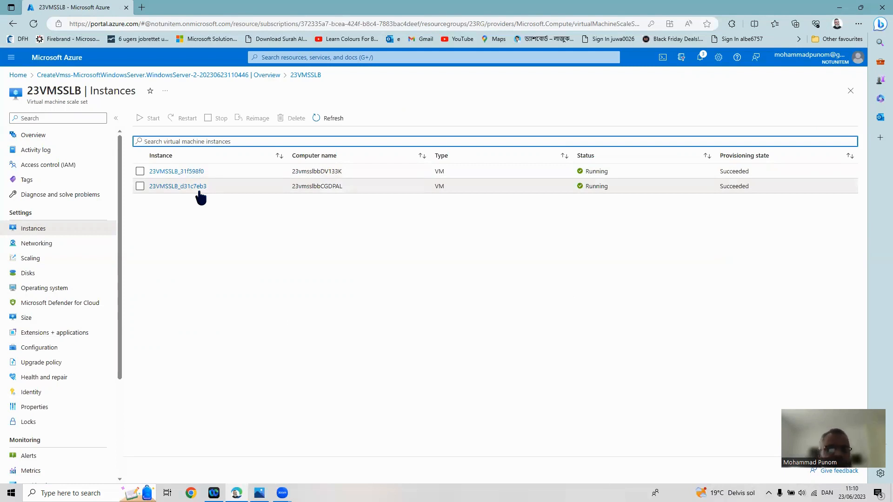
Return to the portal's home page and open the list of load balancers
left_click(18, 74)
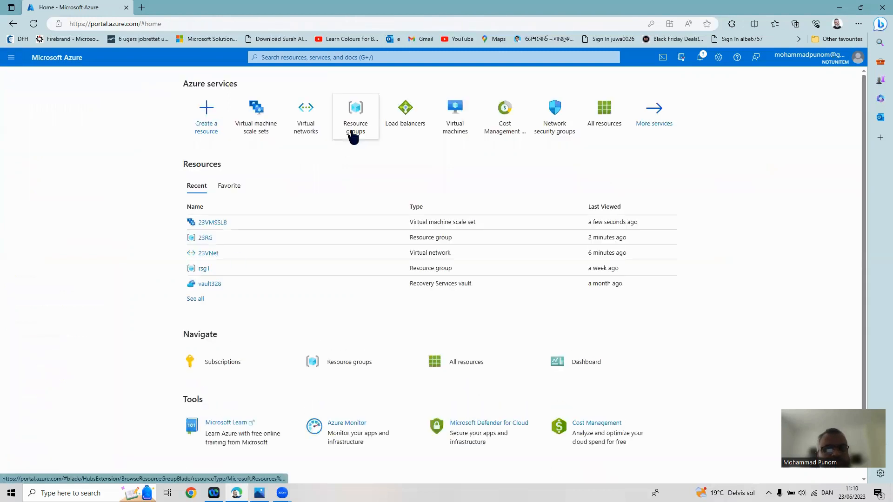
mouse_move(352, 134)
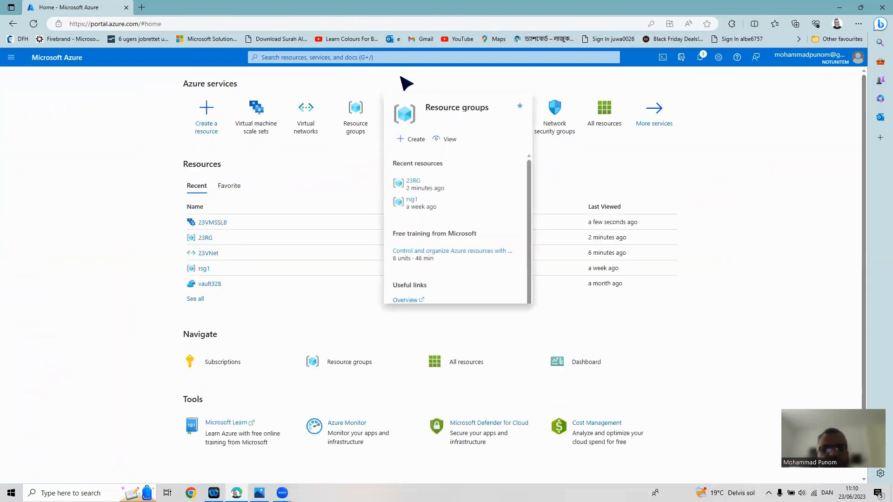
left_click(400, 115)
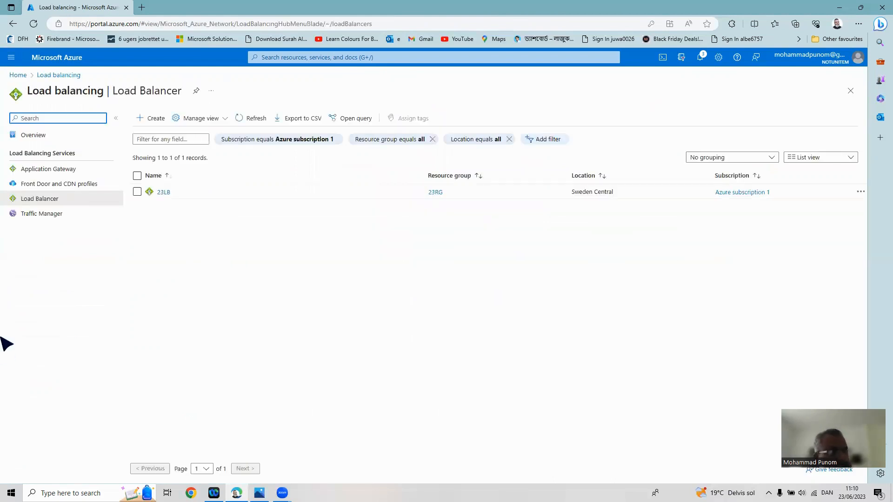
Open load balancer 23LB and check its frontend IP configuration and refreshed backend pools
left_click(153, 193)
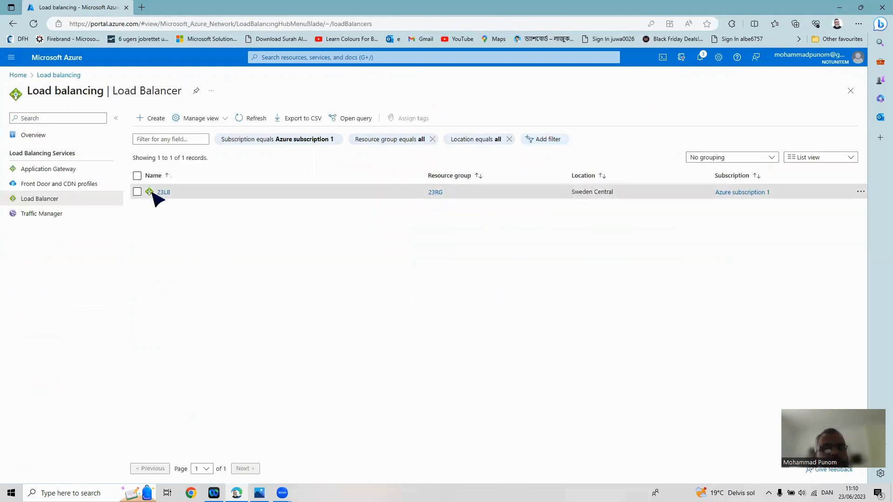
left_click(163, 193)
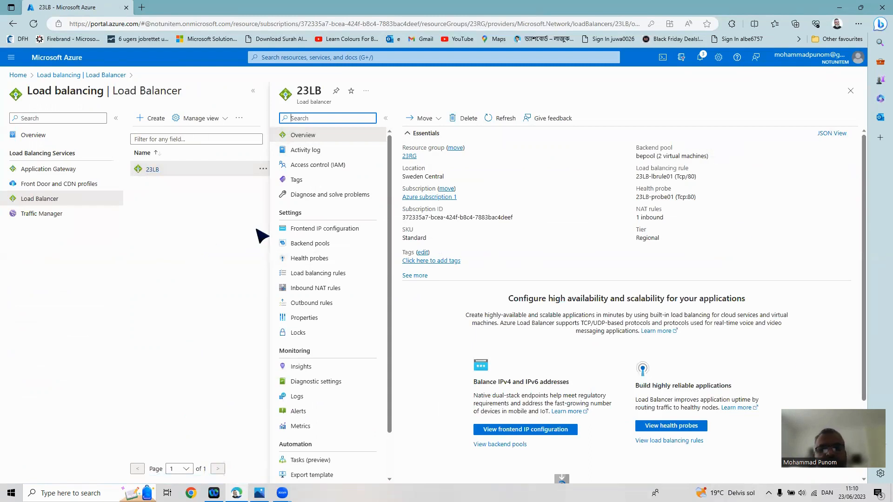
left_click(302, 229)
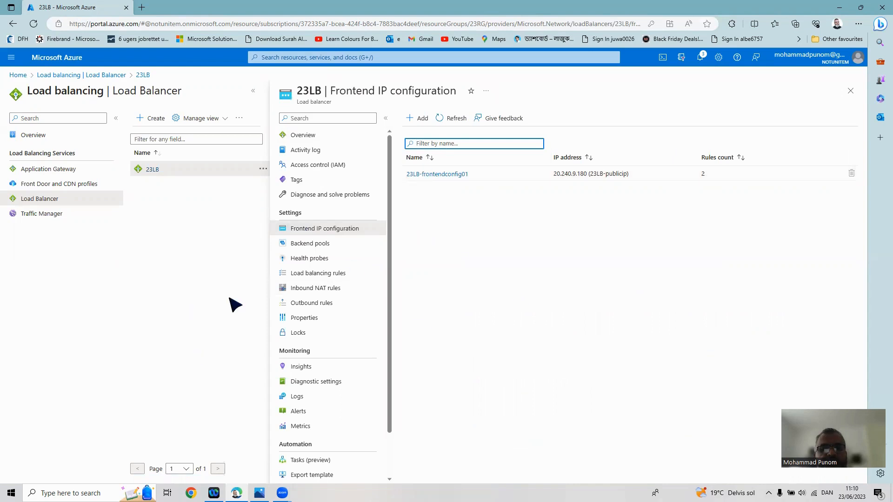
left_click(311, 244)
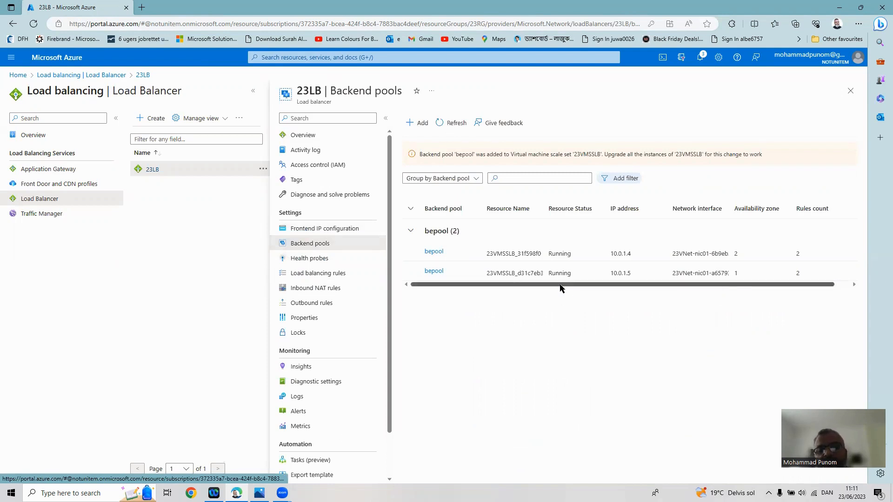
left_click(454, 124)
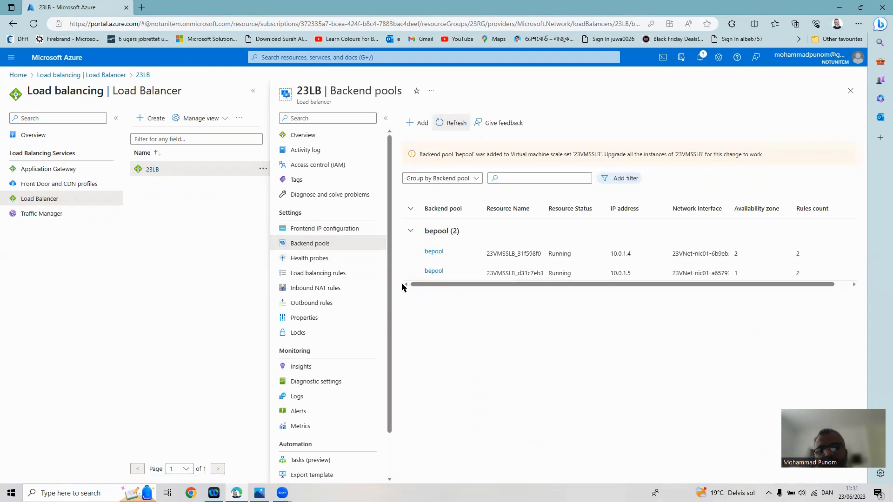
left_click(253, 91)
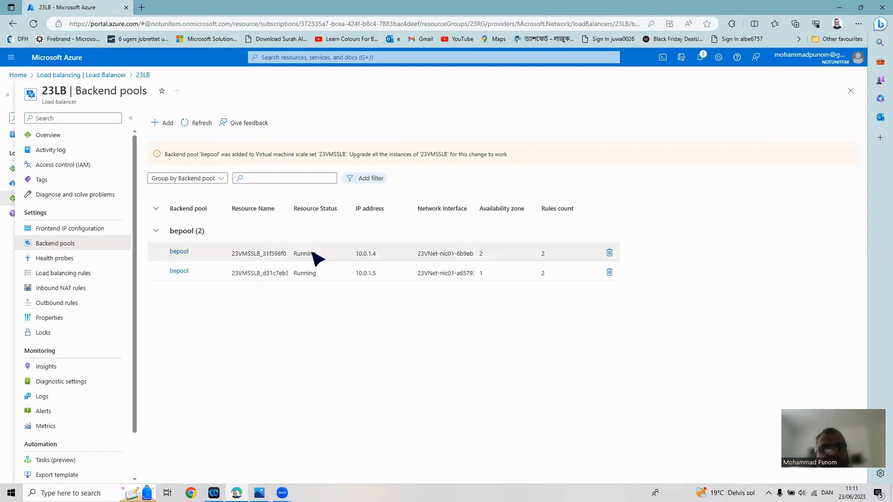
Return to the portal's home page and open instance 23VMSSLB_31f598f0 of the scale set 23VMSSLB
left_click(18, 75)
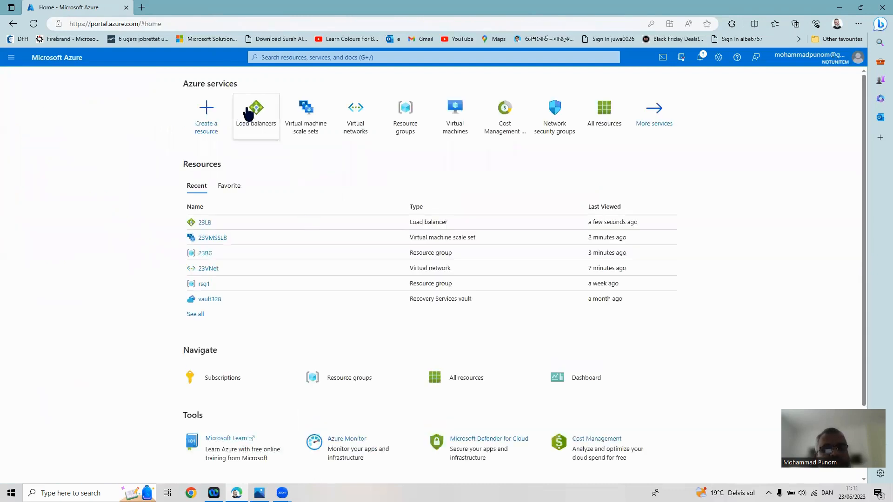
mouse_move(462, 125)
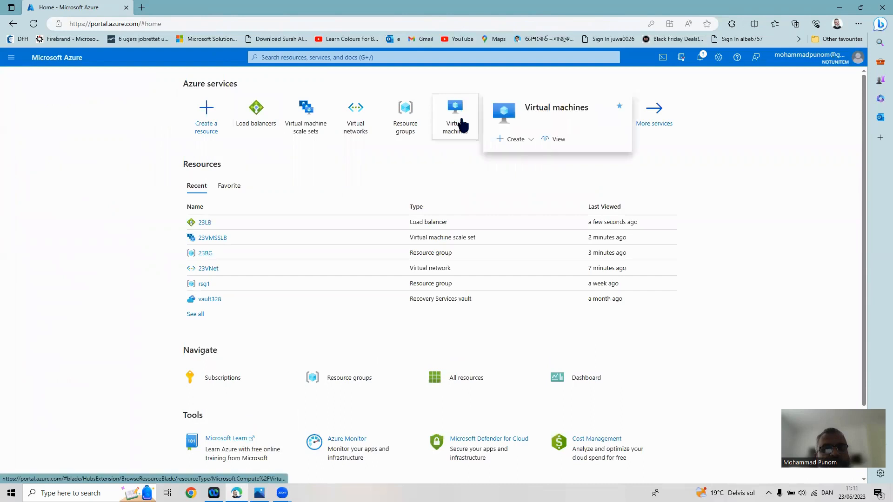
left_click(319, 122)
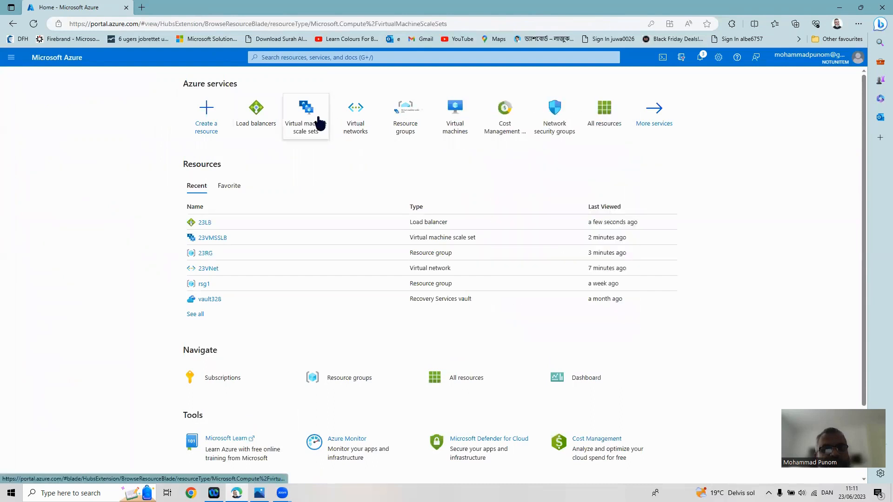
left_click(46, 194)
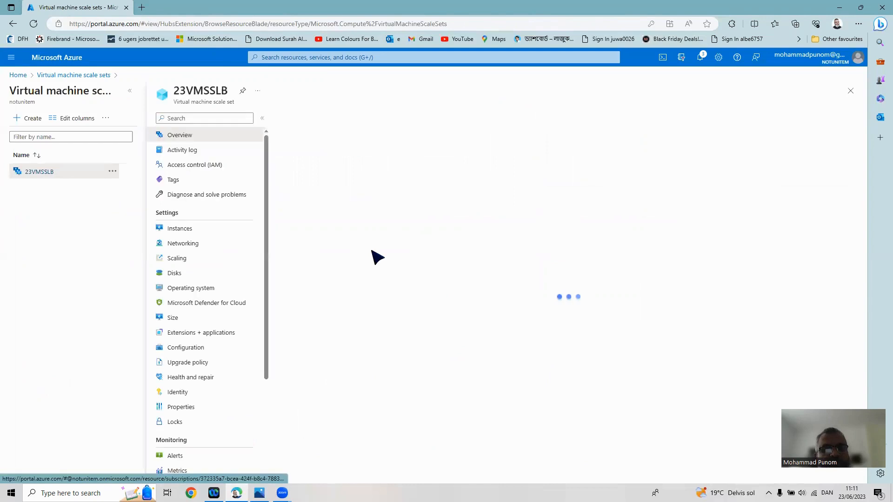
left_click(190, 230)
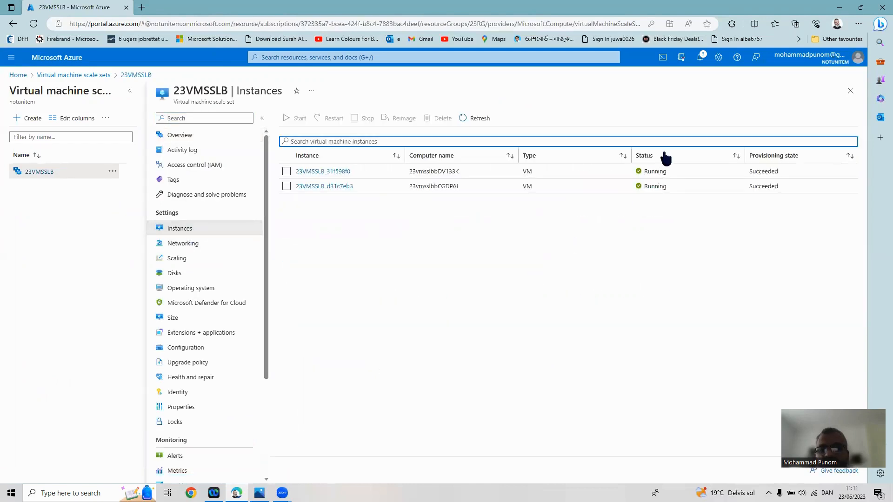
left_click(322, 172)
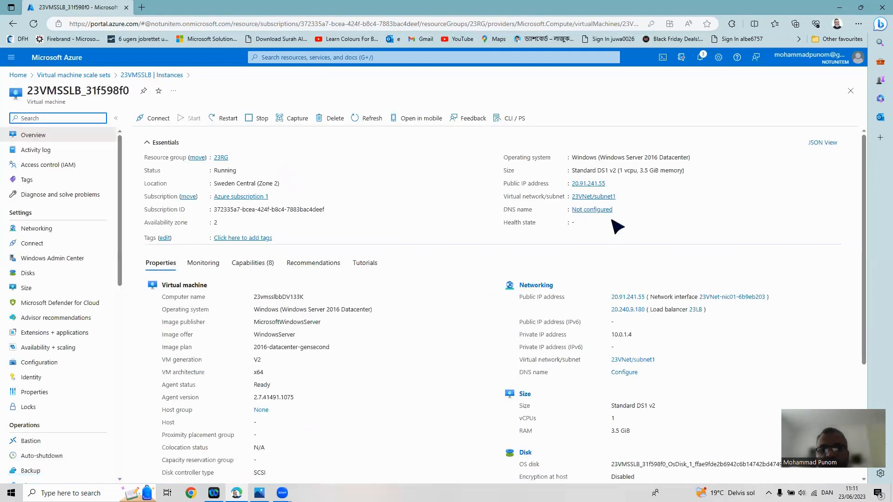
Copy the instance's public IP address and start a Remote Desktop connection to 20.91.241.55
left_click(609, 183)
left_click(70, 493)
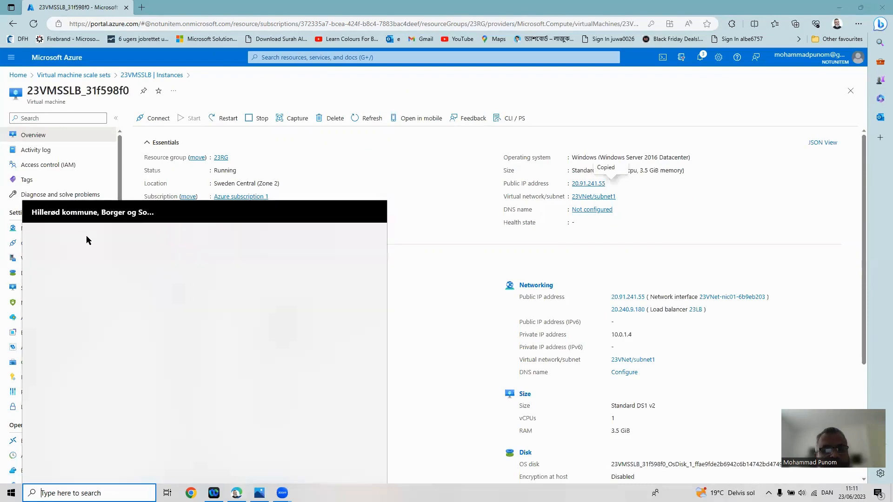
left_click(105, 328)
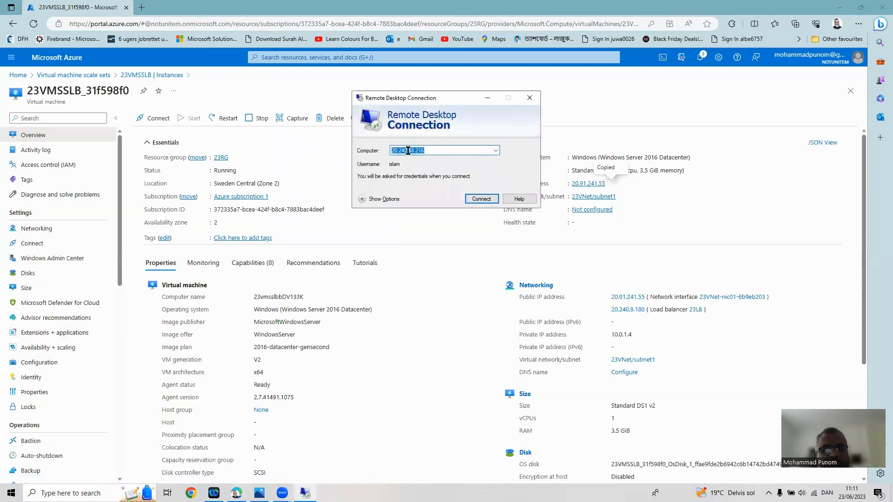
right_click(408, 151)
left_click(438, 188)
key("Return")
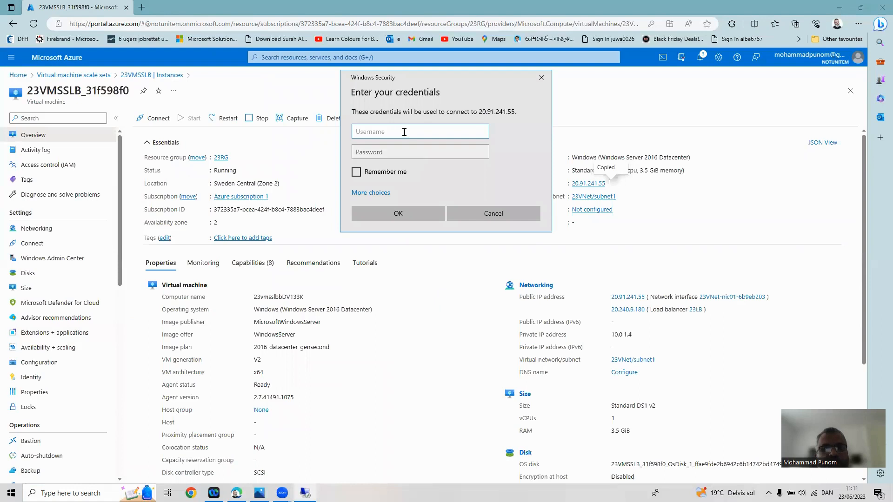
Sign in to the remote machine with the administrator username and password, and accept the unverified certificate
type("islam")
key("Tab")
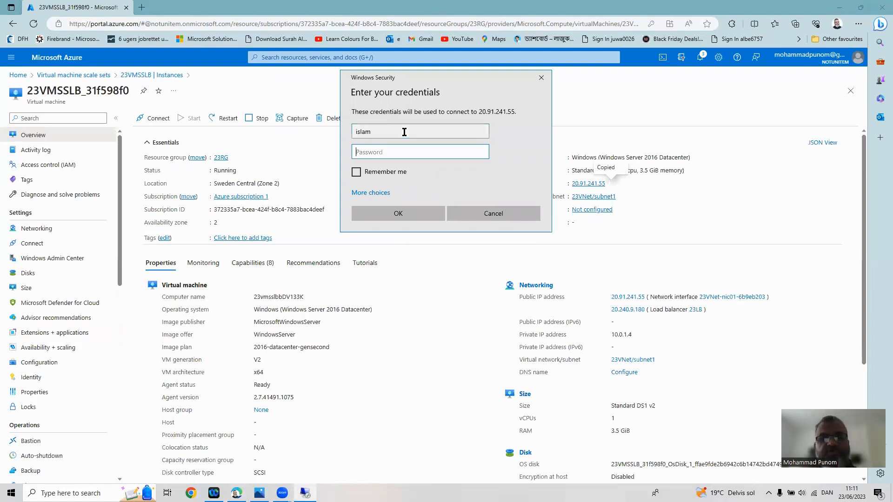
type("•••")
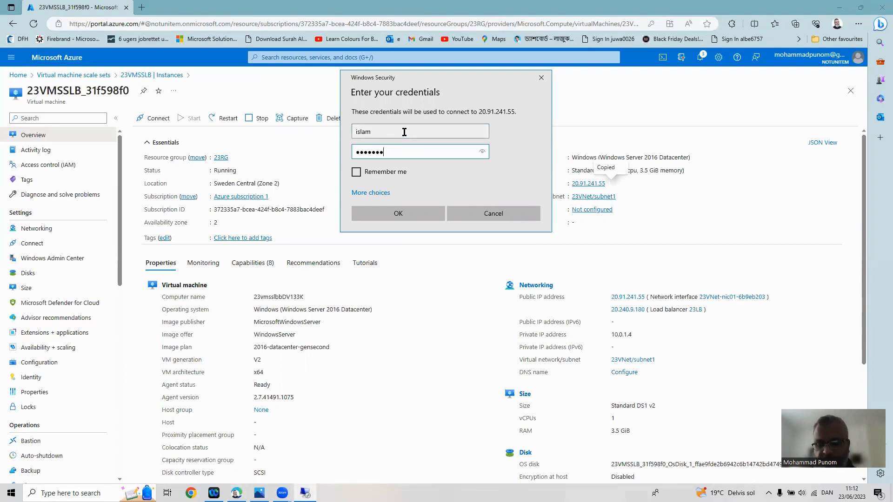
type("•")
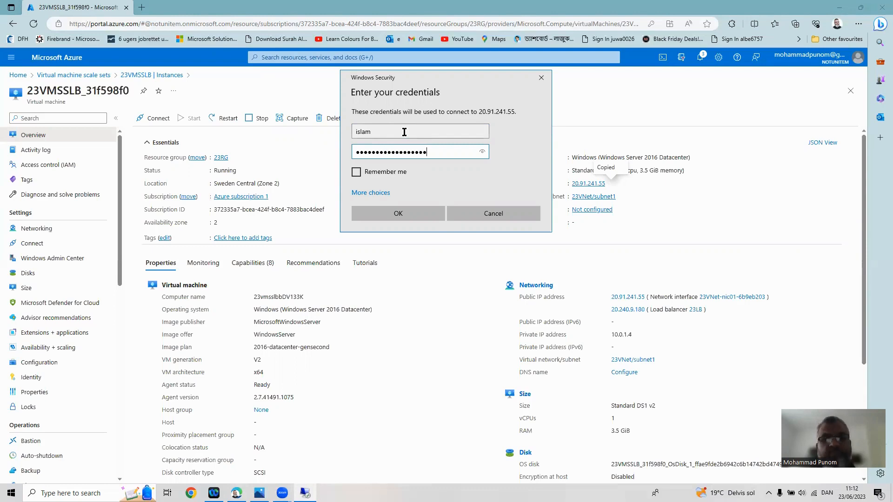
key("Return")
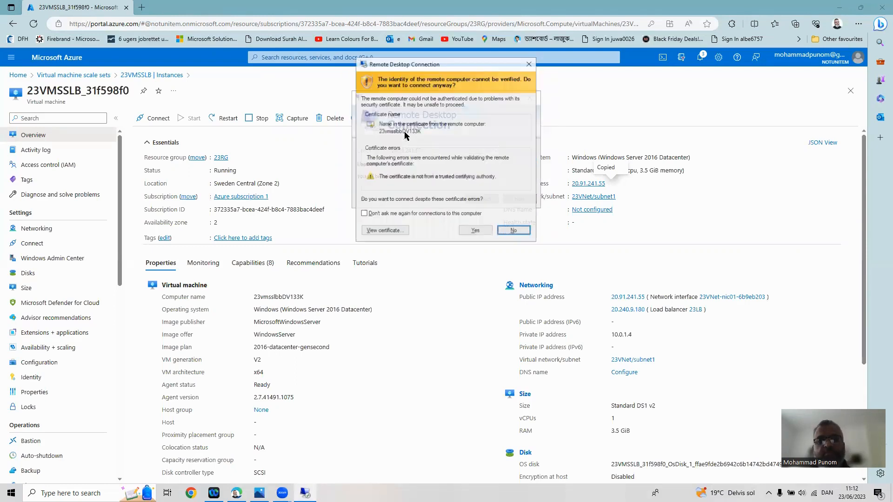
left_click(475, 230)
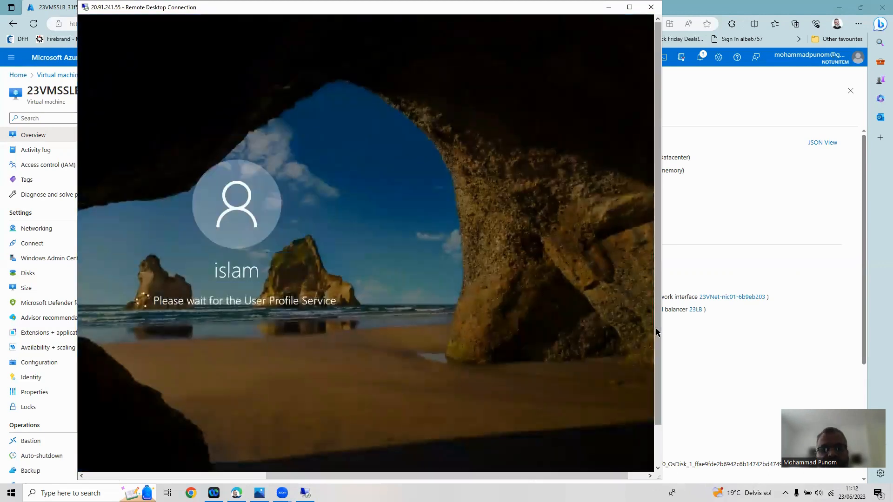
left_click_drag(656, 328, 664, 414)
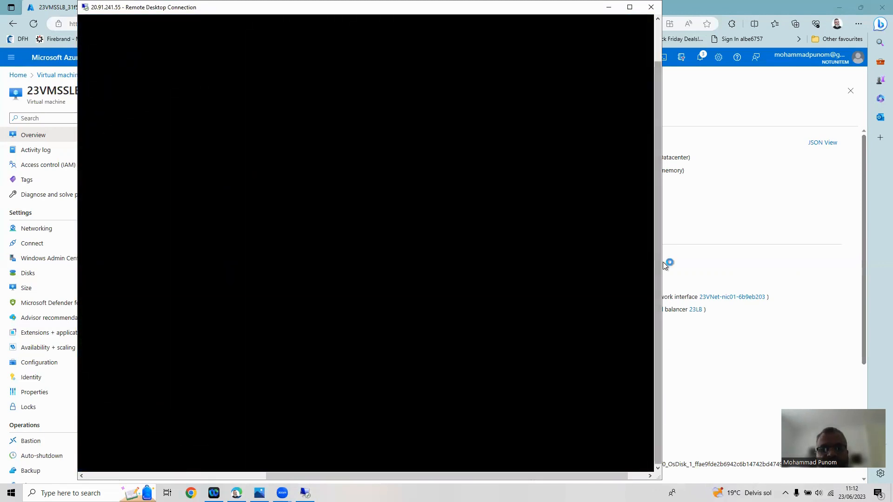
left_click(640, 477)
left_click_drag(657, 452, 661, 349)
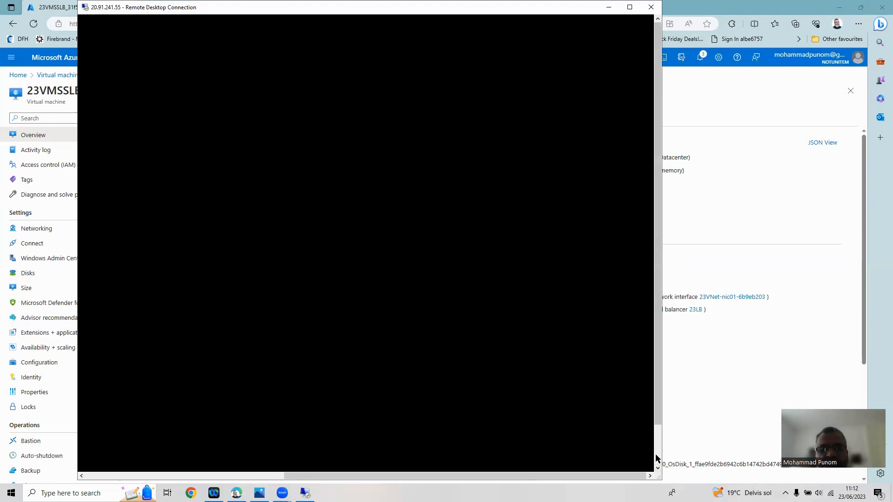
left_click_drag(658, 352, 660, 370)
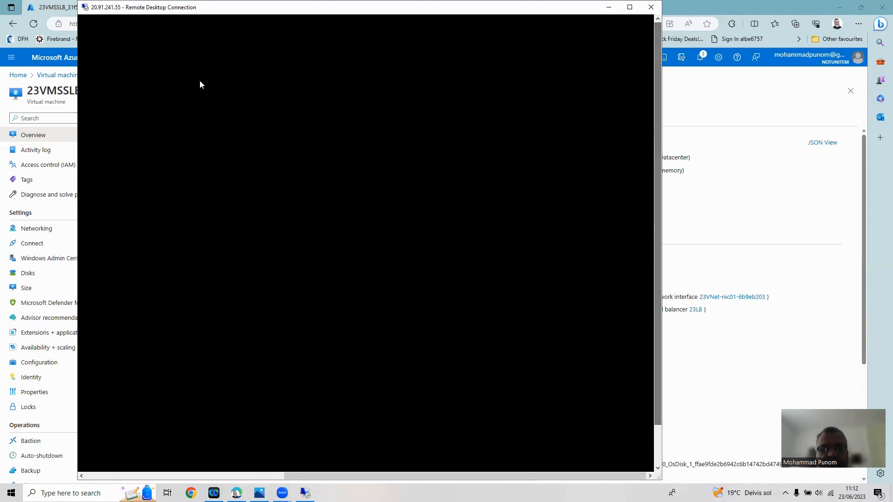
left_click_drag(258, 8, 261, 37)
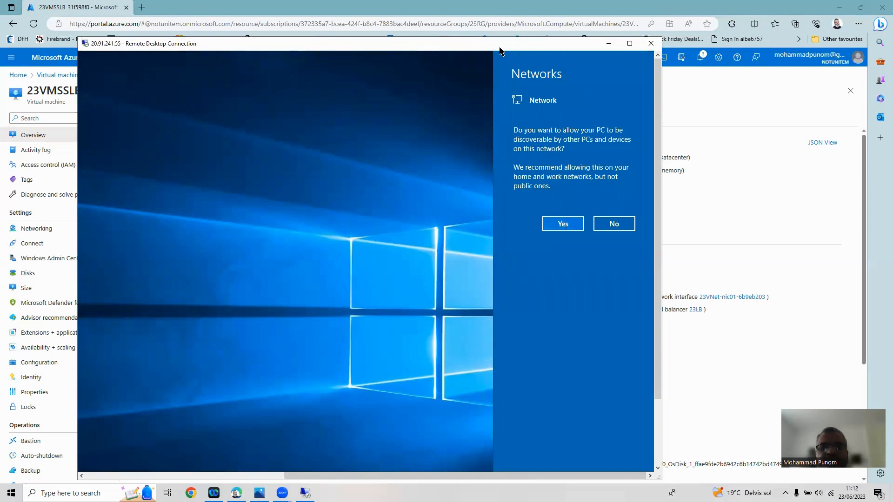
Allow the remote machine to be discoverable on its network and reposition the Remote Desktop window around Server Manager
left_click(554, 225)
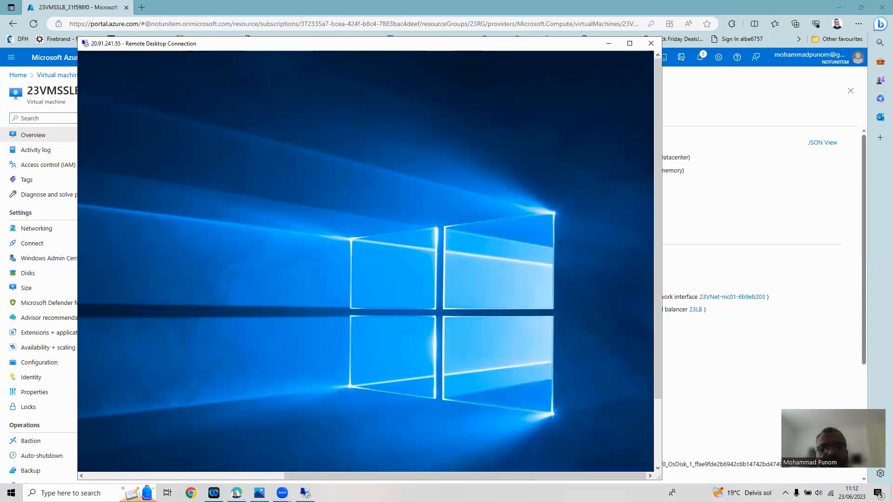
left_click_drag(332, 477, 93, 472)
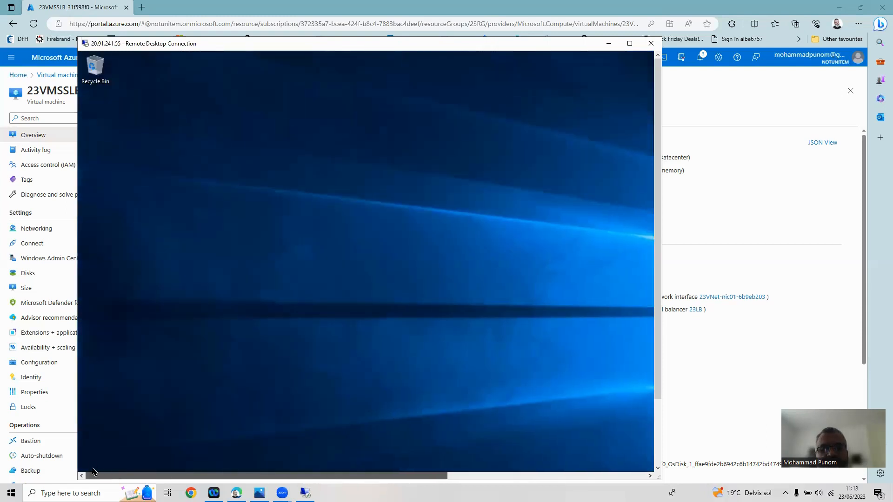
left_click_drag(659, 384, 656, 426)
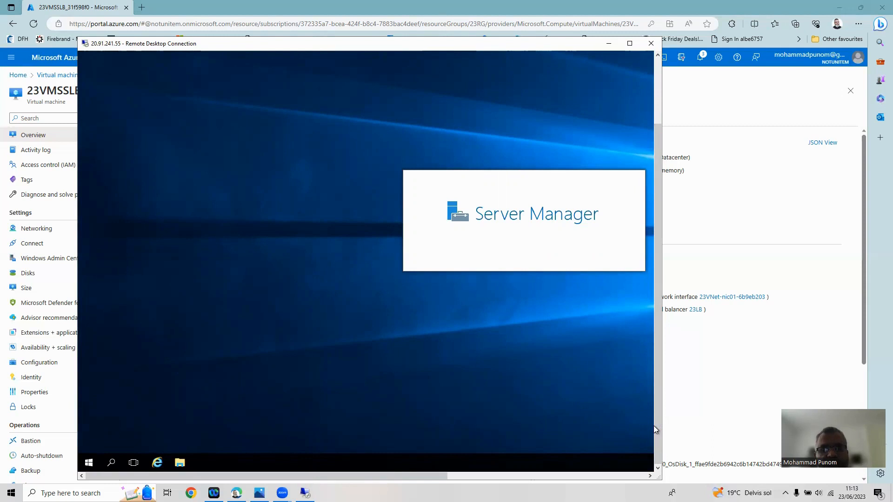
left_click_drag(658, 421, 693, 286)
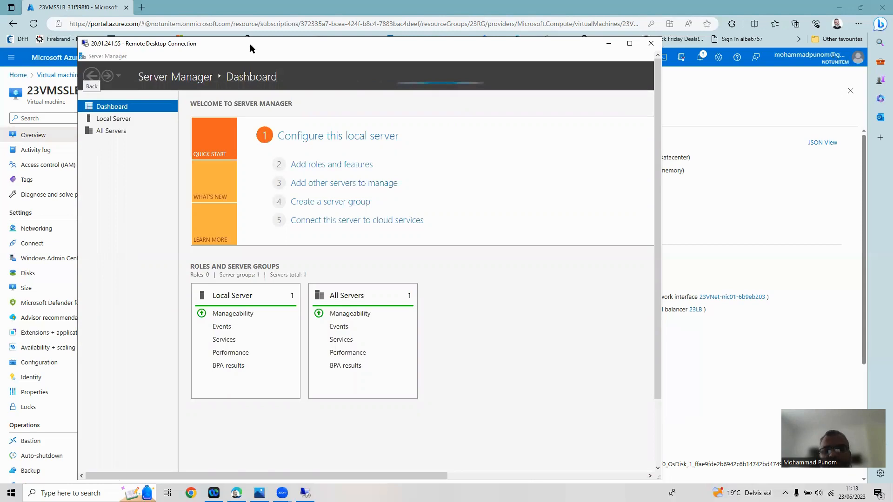
left_click_drag(250, 44, 475, 210)
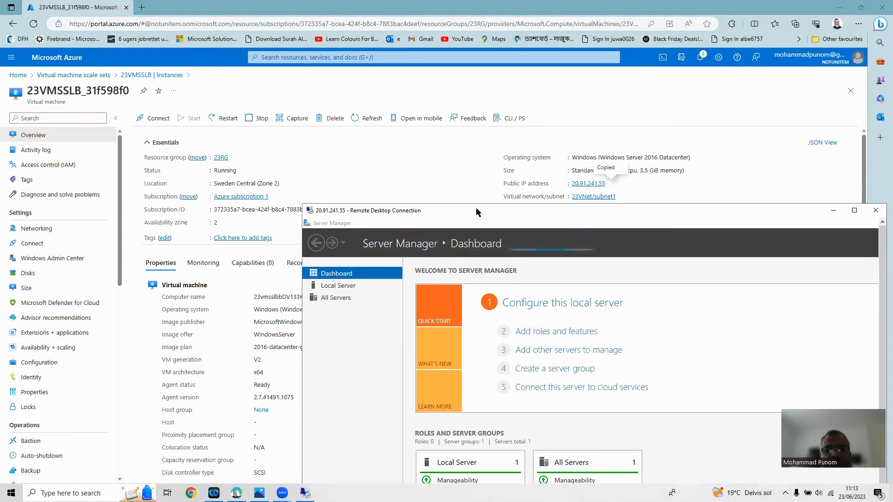
left_click_drag(476, 212, 304, 19)
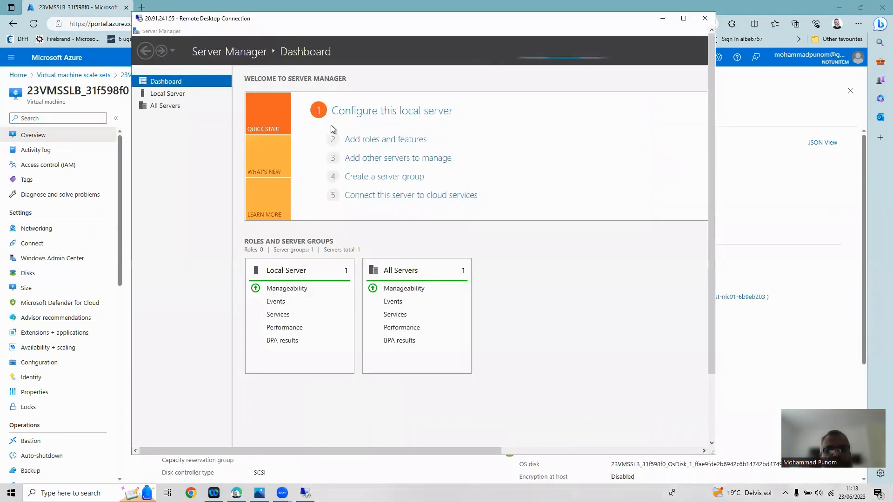
Start adding roles and features with a role-based or feature-based installation, targeting the Windows Server 2016 machine in the server pool
left_click(387, 141)
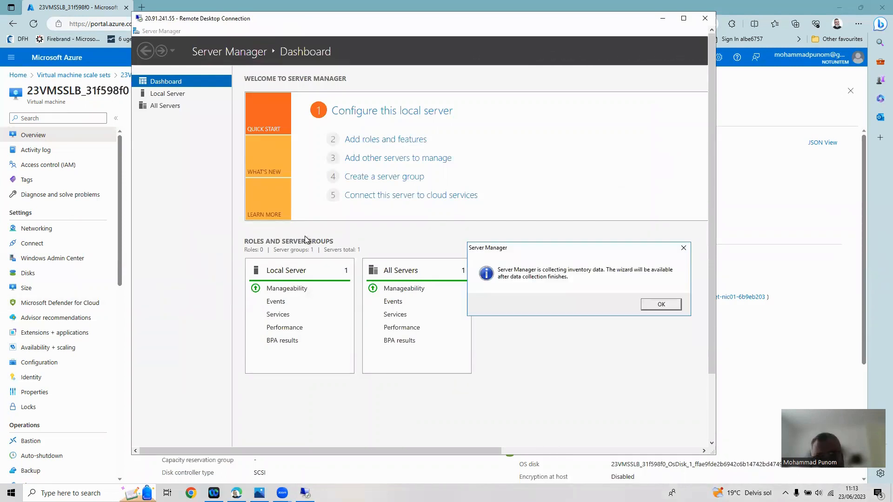
left_click(661, 305)
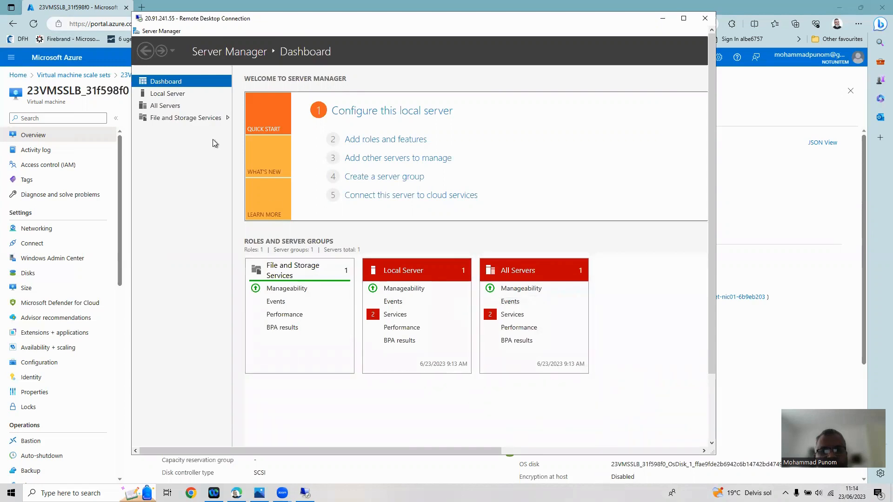
left_click(390, 140)
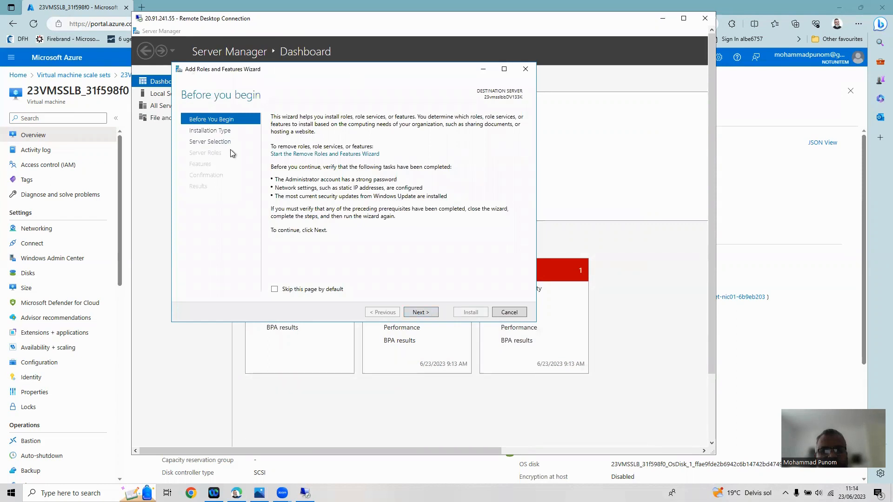
left_click(420, 312)
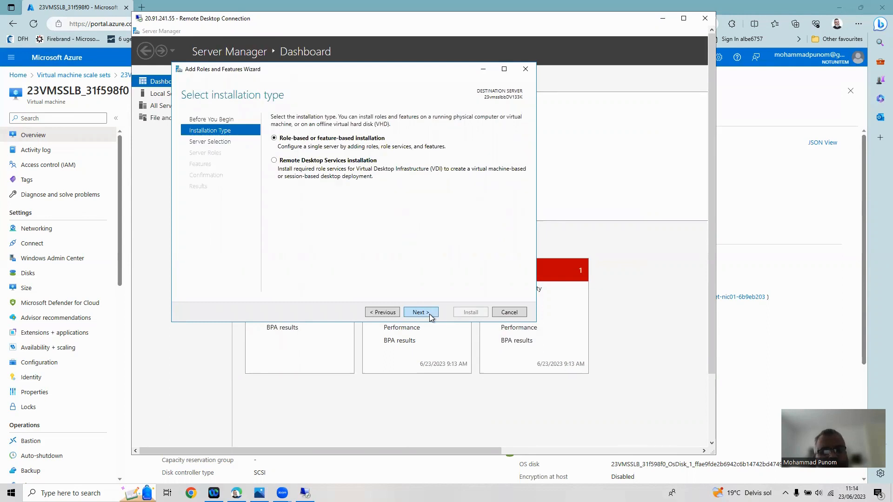
left_click(430, 315)
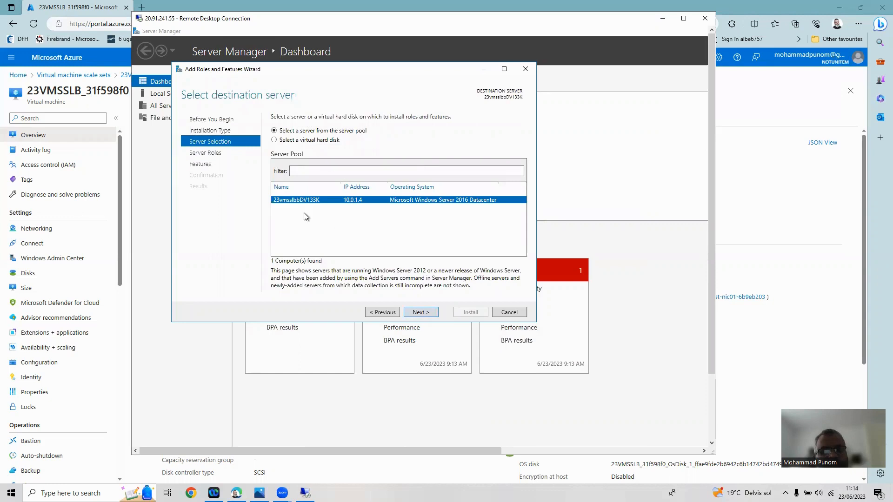
left_click(432, 313)
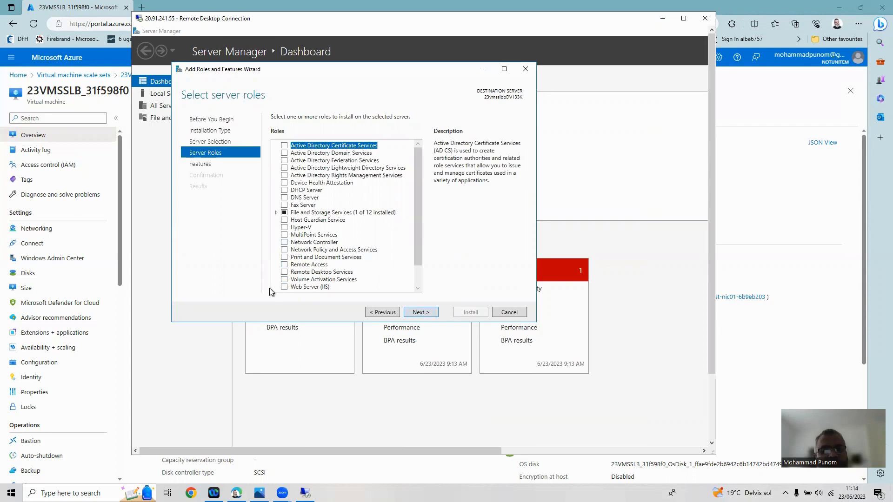
Install the Web Server (IIS) role with its management tools and the default features and role services, and close the wizard when finished
left_click(284, 286)
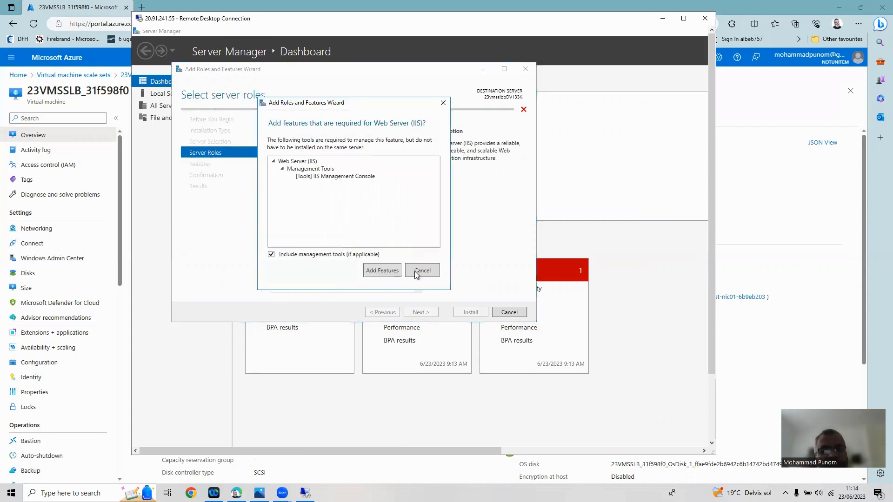
left_click(383, 272)
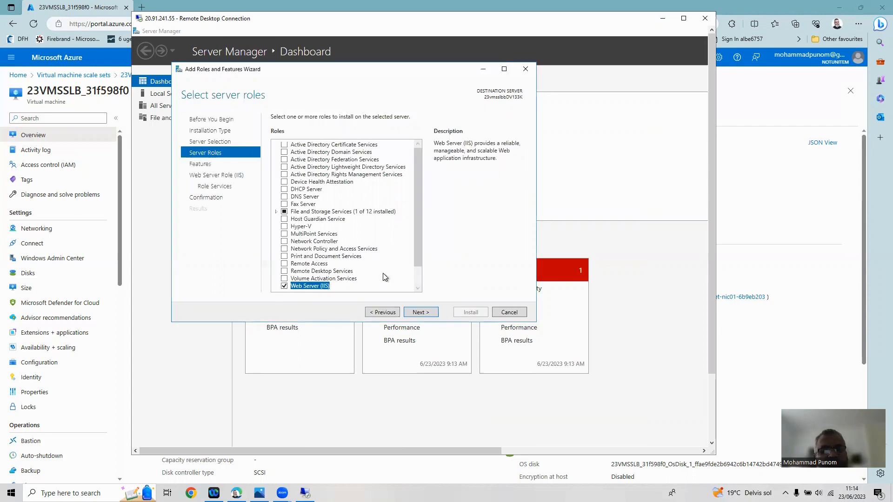
left_click(420, 313)
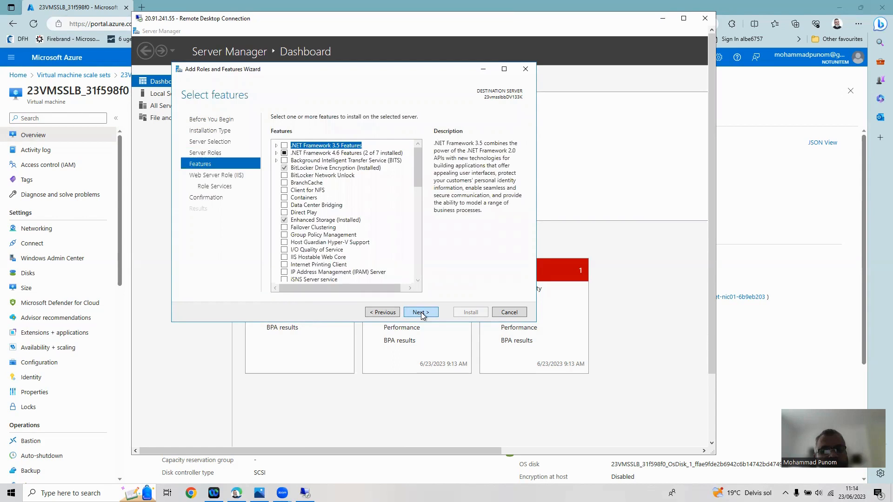
left_click(421, 313)
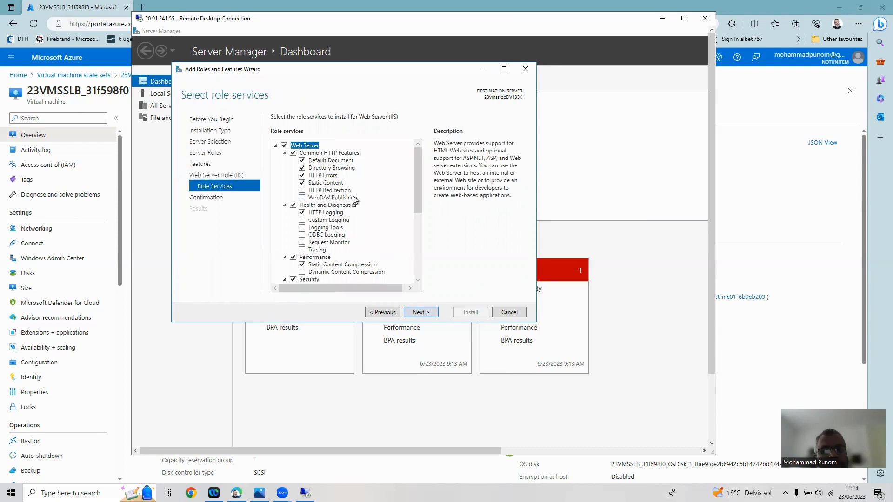
left_click_drag(418, 208, 431, 178)
left_click(411, 314)
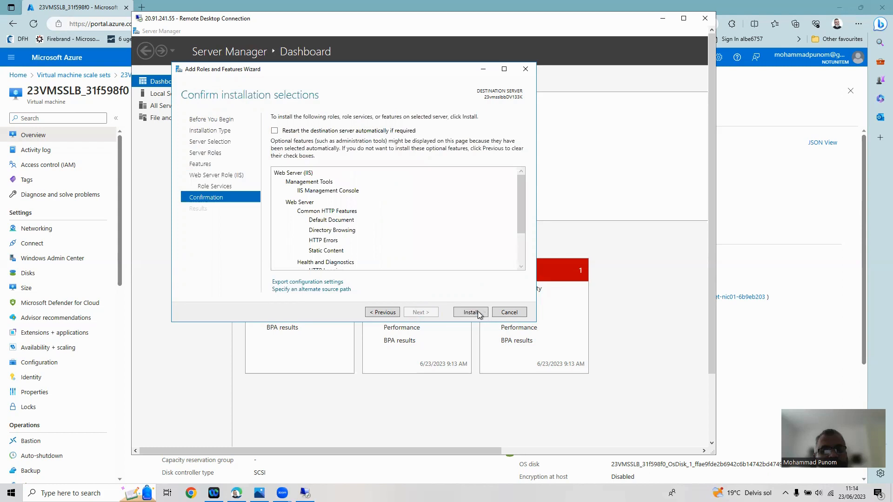
left_click(471, 312)
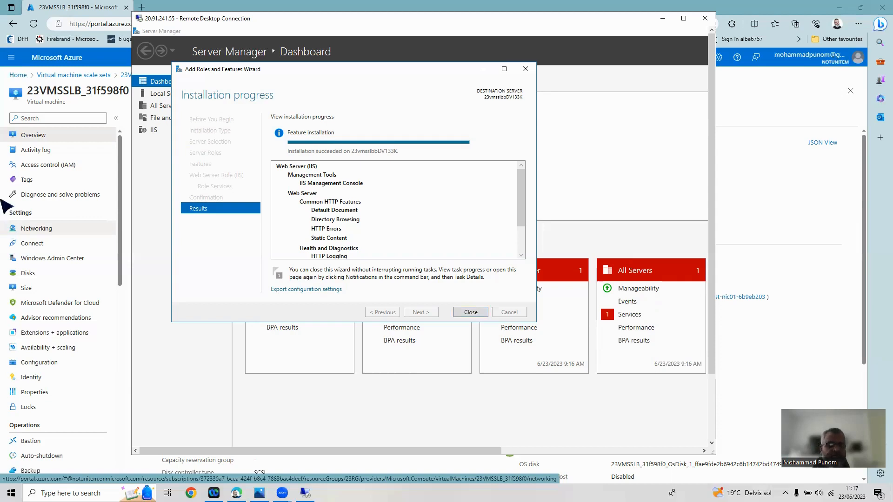
left_click(465, 313)
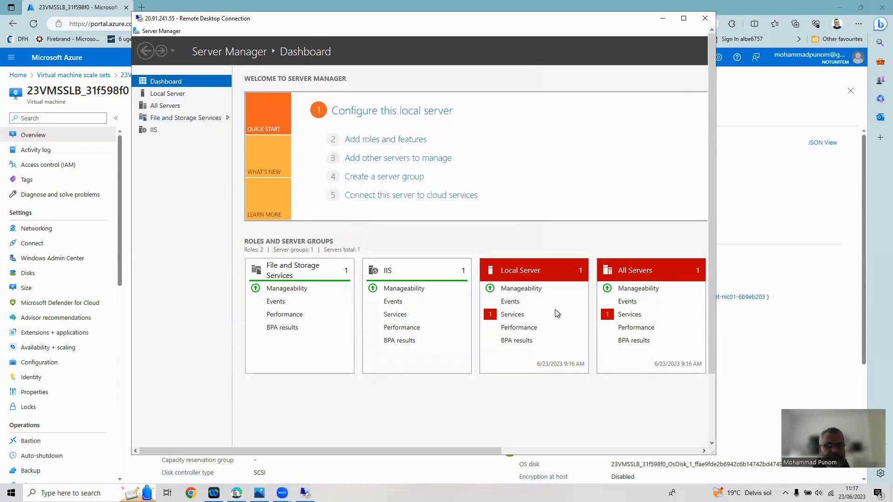
Bring the Remote Desktop session back to the front and expand it to full screen
left_click(539, 451)
left_click_drag(643, 450, 728, 404)
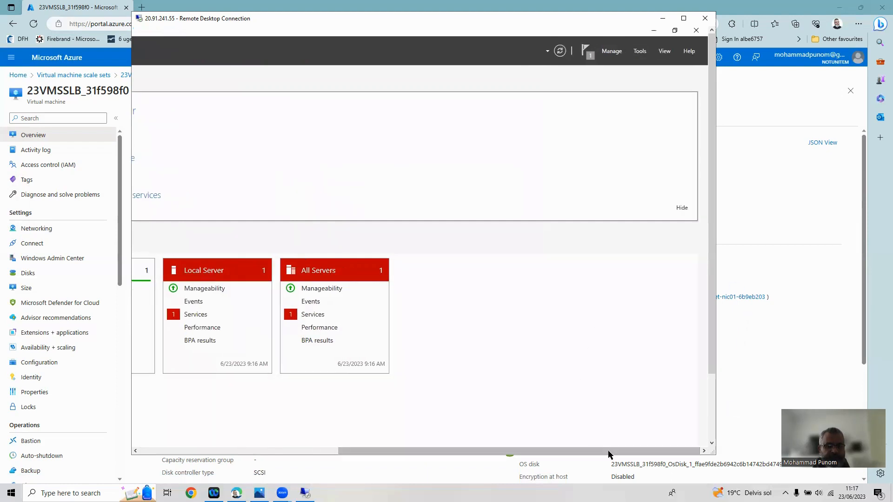
scroll(714, 350, "down", 3)
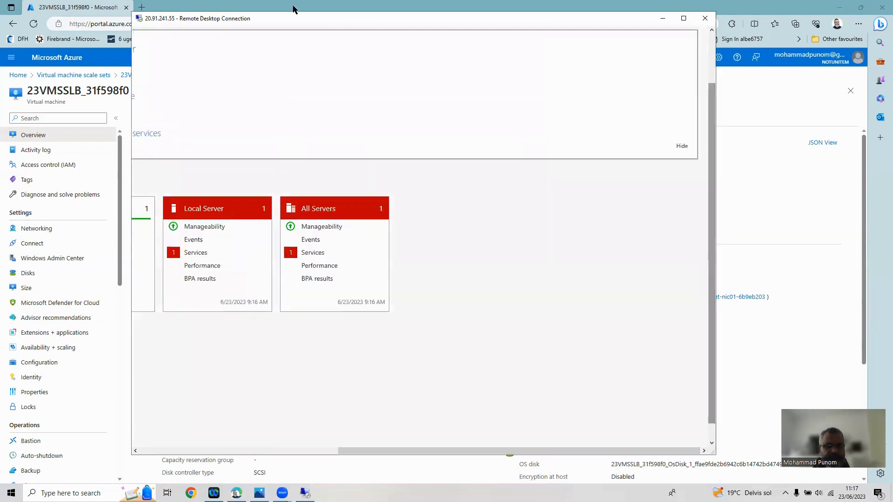
double_click(243, 8)
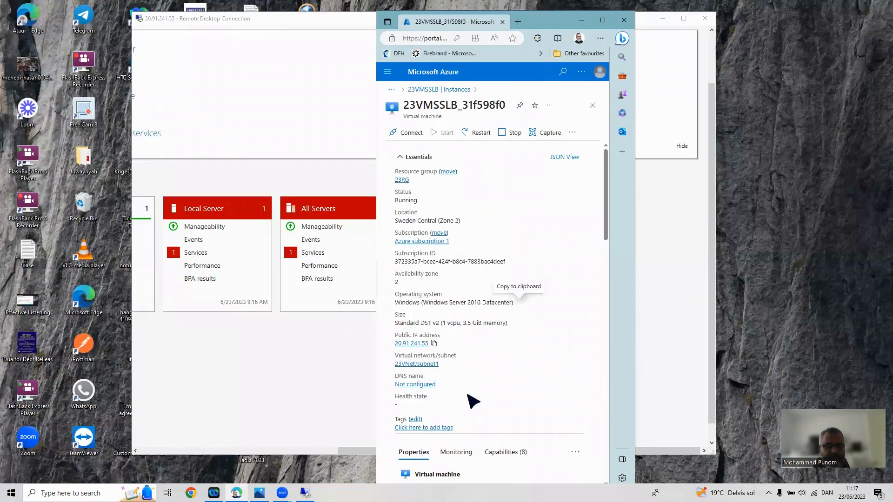
left_click(305, 493)
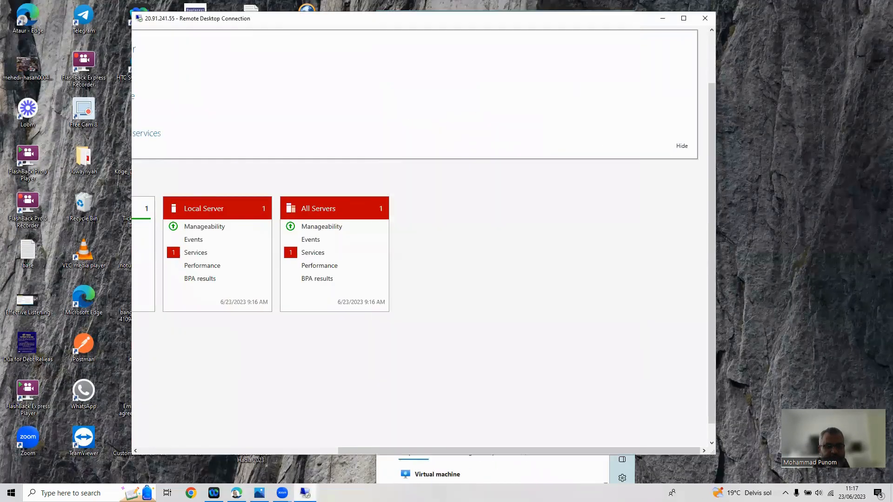
left_click(305, 493)
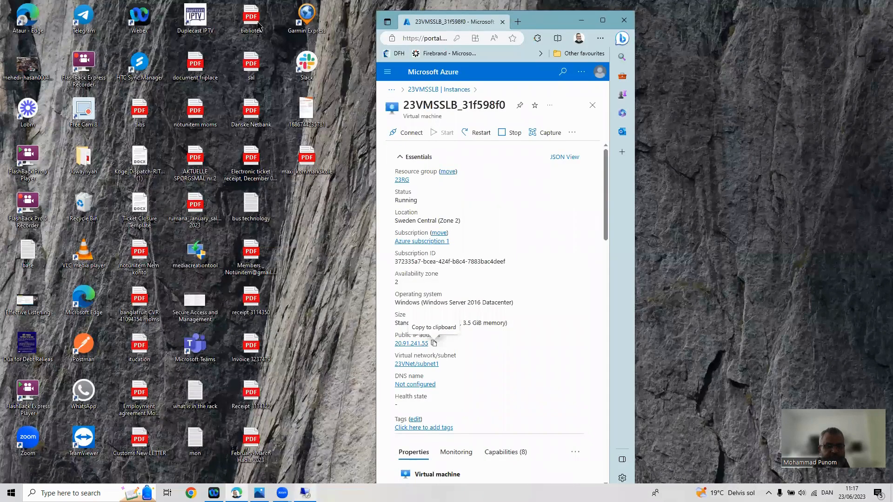
left_click(305, 493)
double_click(266, 18)
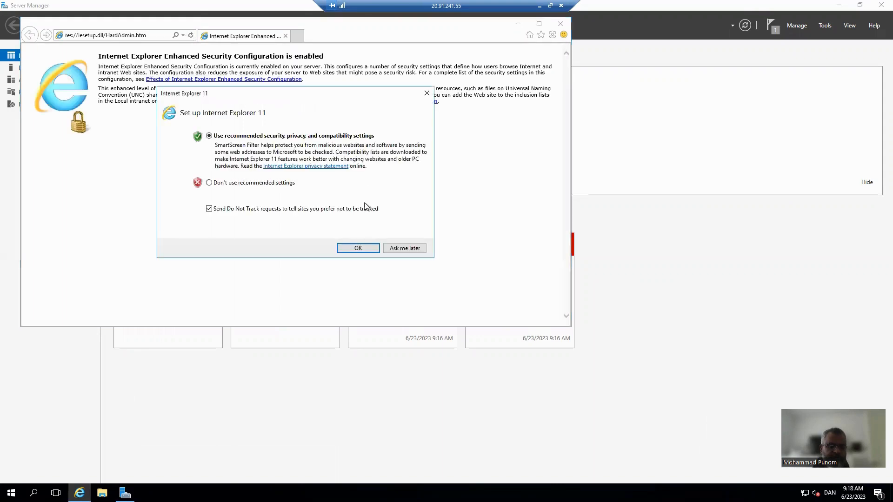
Postpone the Internet Explorer 11 setup and move the browser window toward the middle of the remote desktop
left_click(220, 183)
left_click(406, 251)
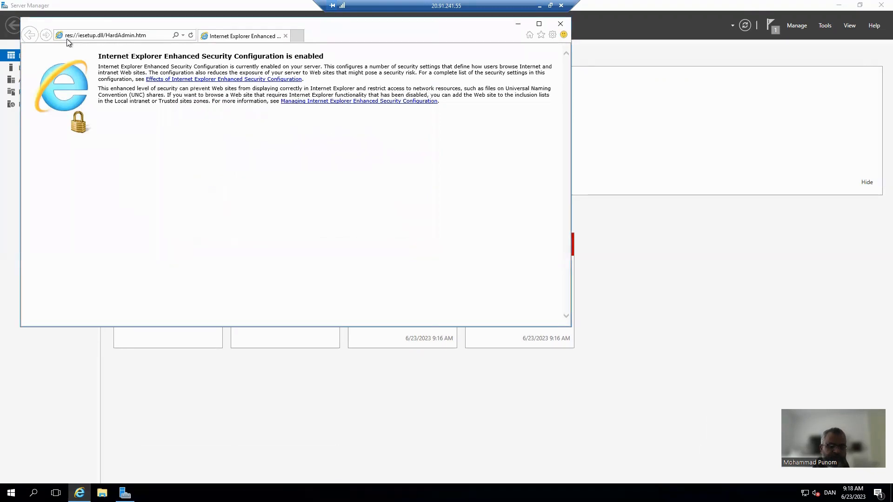
left_click_drag(327, 29, 452, 103)
Browse the remote machine's files to the C:\inetpub\wwwroot folder
left_click(99, 494)
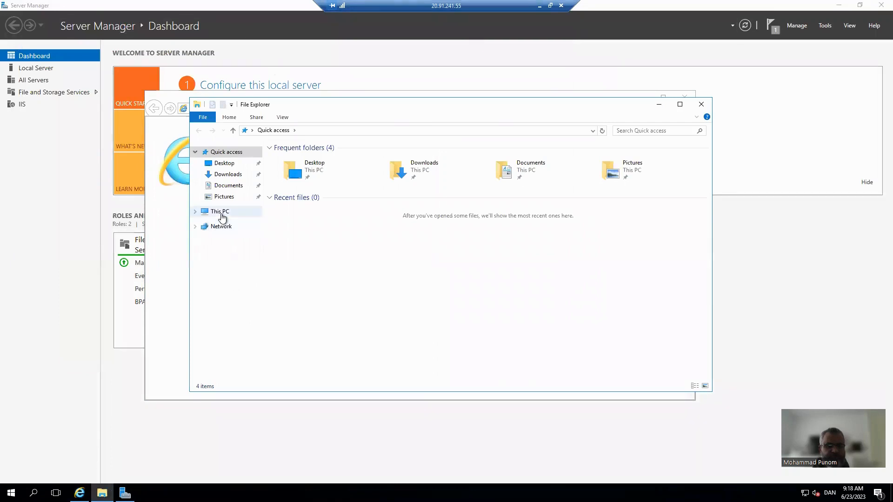
left_click(222, 215)
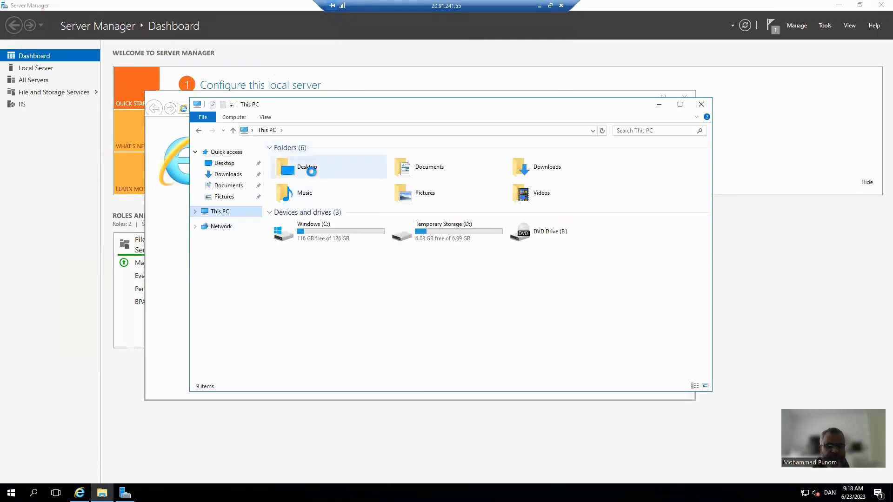
double_click(324, 237)
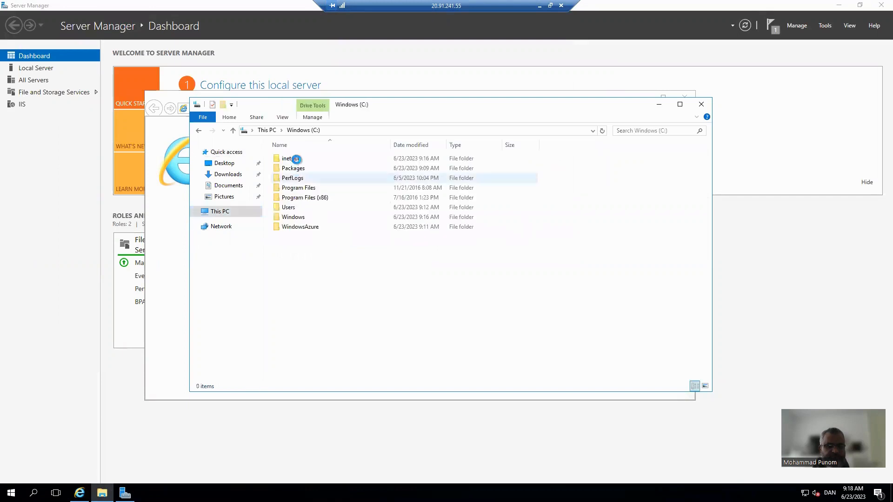
left_click(290, 159)
key("Return")
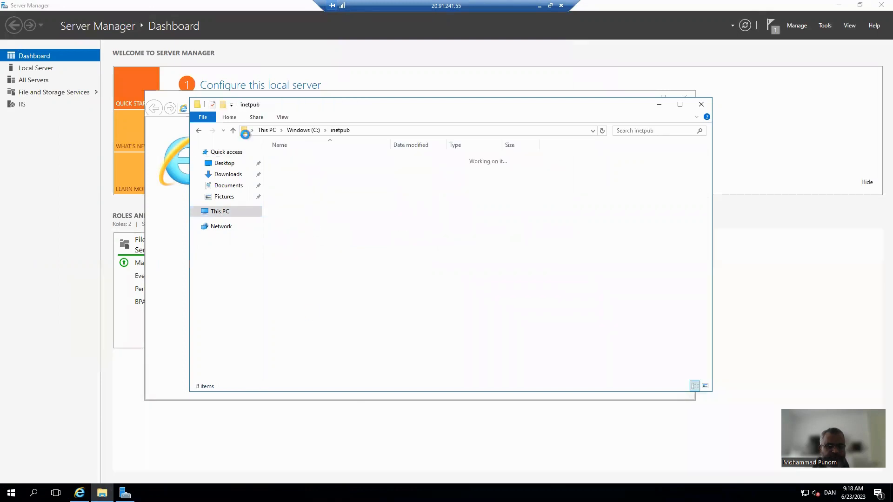
left_click(293, 200)
double_click(292, 200)
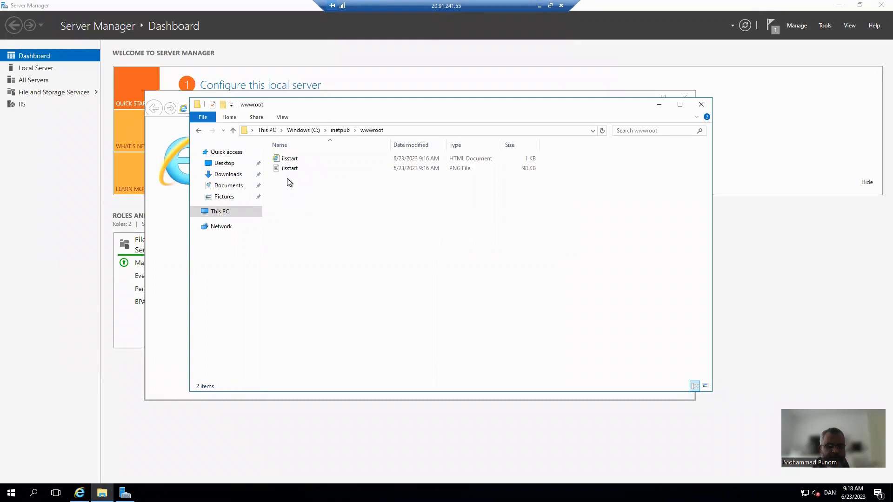
Open the iisstart PNG in Paint and draw a five-point star about 239 × 178 px in the image's upper-right area
right_click(289, 171)
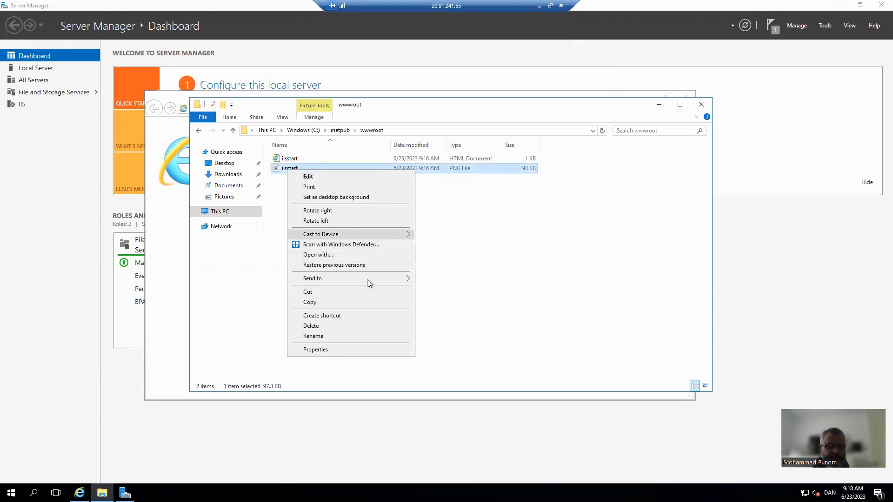
left_click(336, 177)
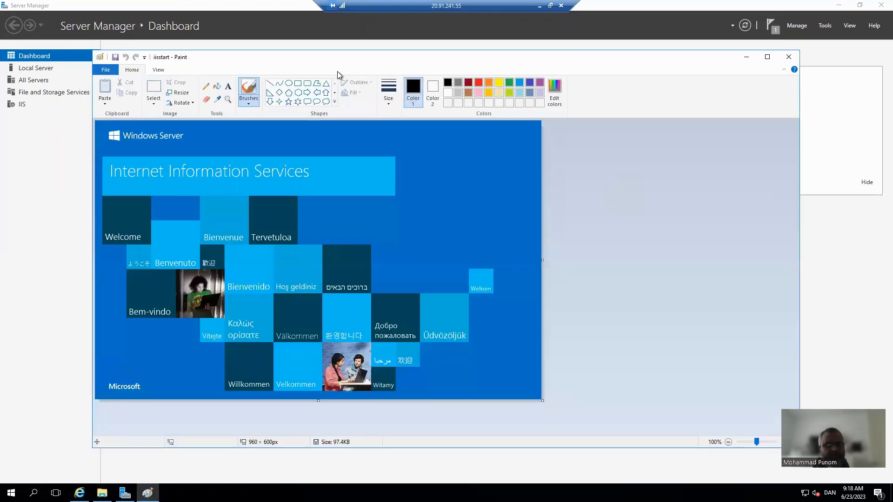
left_click(288, 101)
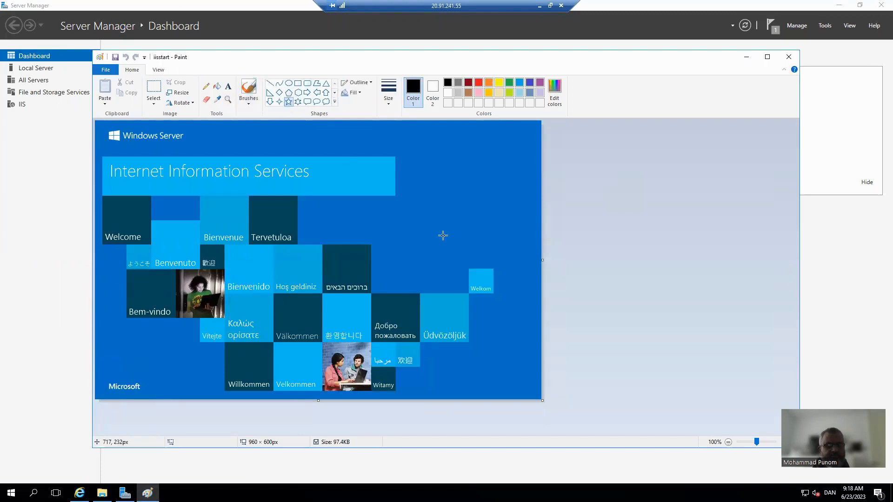
left_click_drag(413, 219, 524, 138)
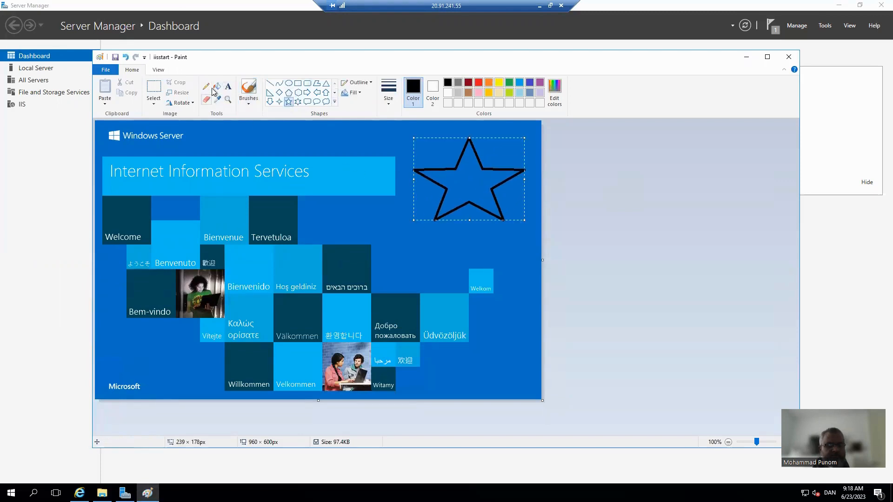
Add the text "server 1" with a transparent background inside the star, and set white as Color 2
left_click(228, 86)
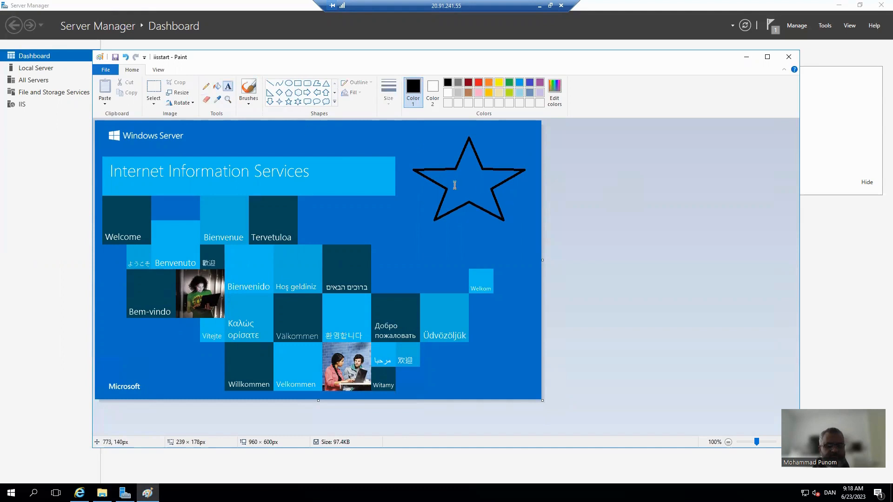
left_click_drag(454, 180, 521, 190)
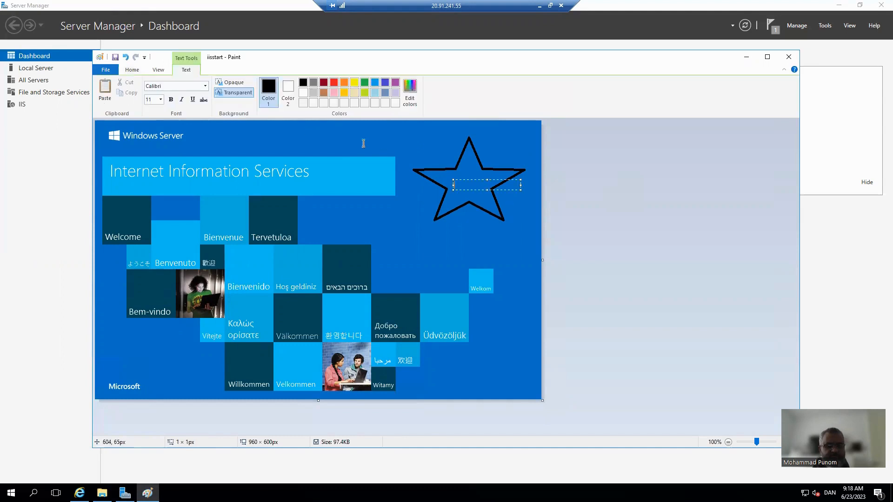
left_click(288, 91)
type("server")
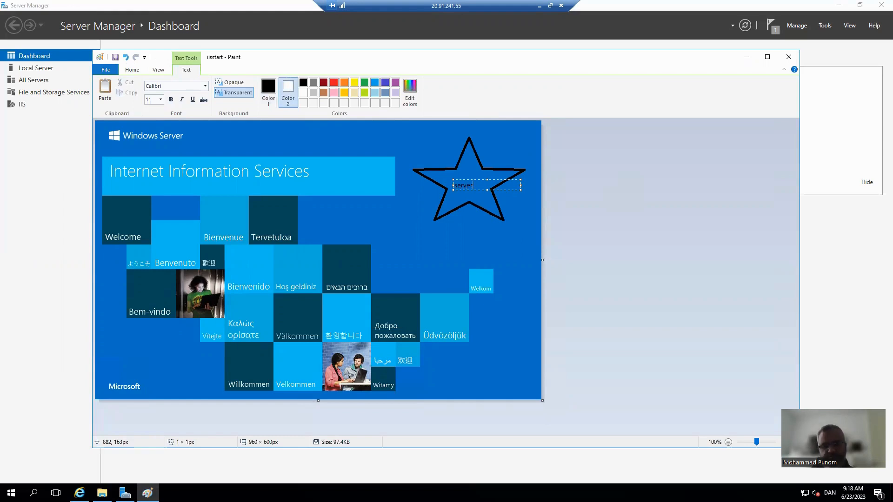
type(" 1")
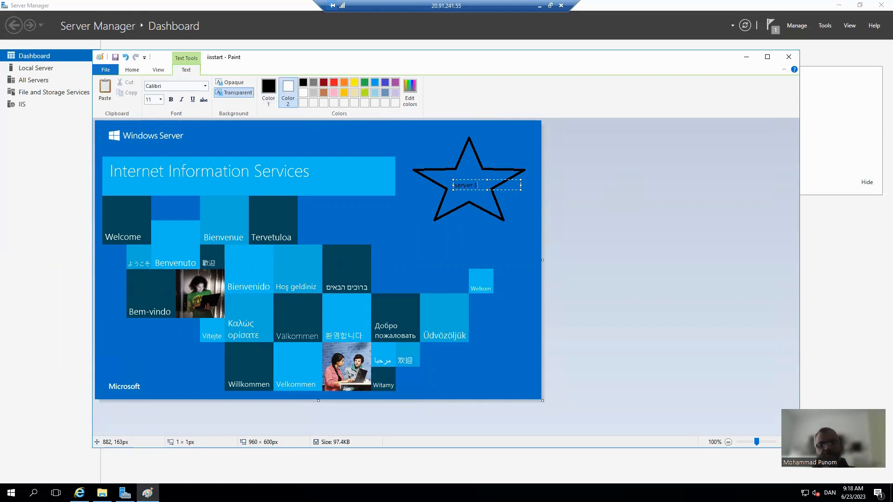
key("ctrl+a")
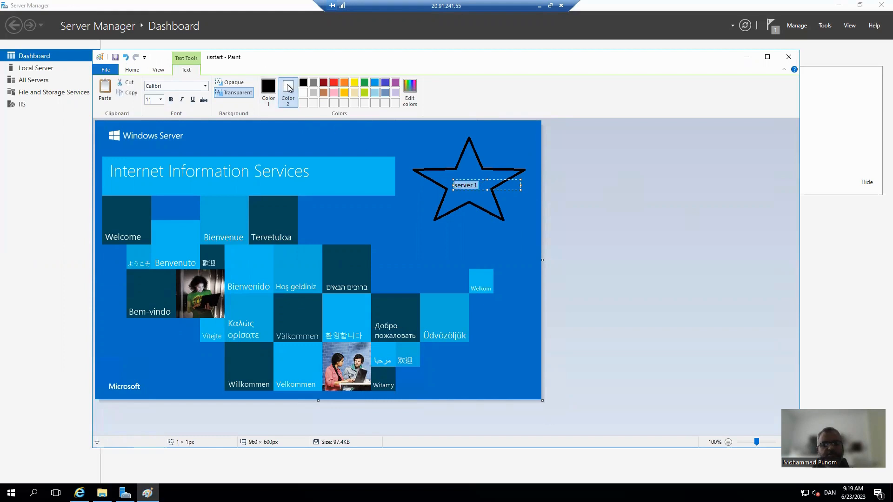
left_click(508, 243)
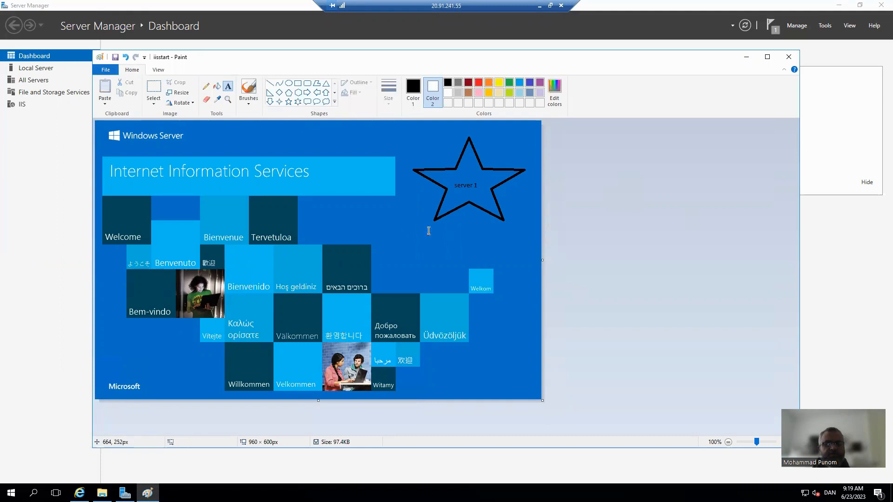
Close Paint, saving the edited iisstart image, and open the iisstart HTML page to check the star
left_click(785, 57)
left_click(402, 260)
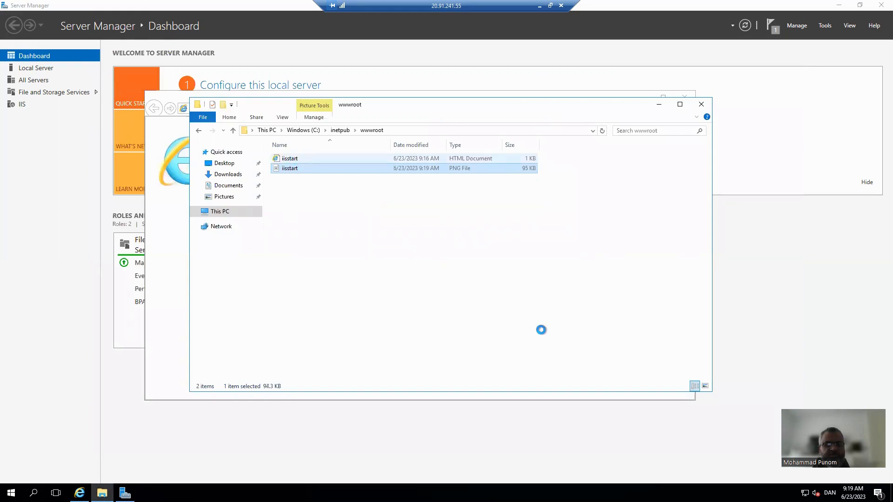
key("Up")
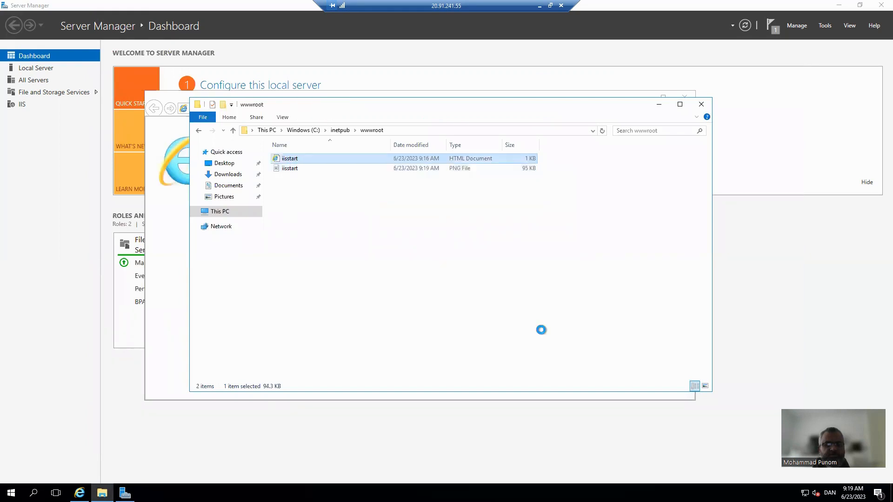
key("Return")
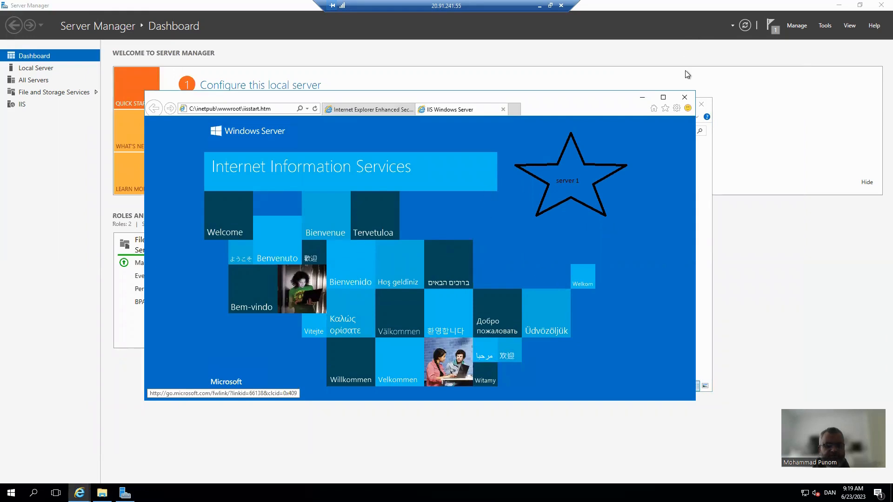
Close all browser tabs, the wwwroot folder window and Server Manager on the first server
left_click(683, 98)
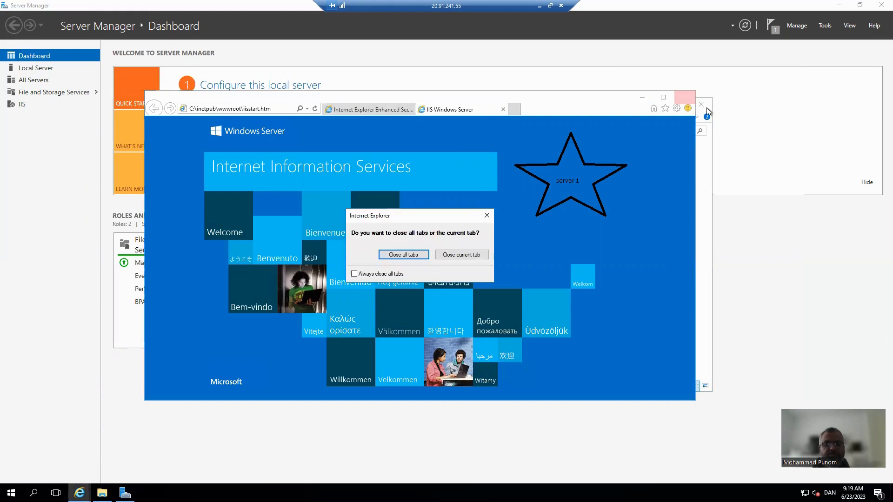
left_click(403, 255)
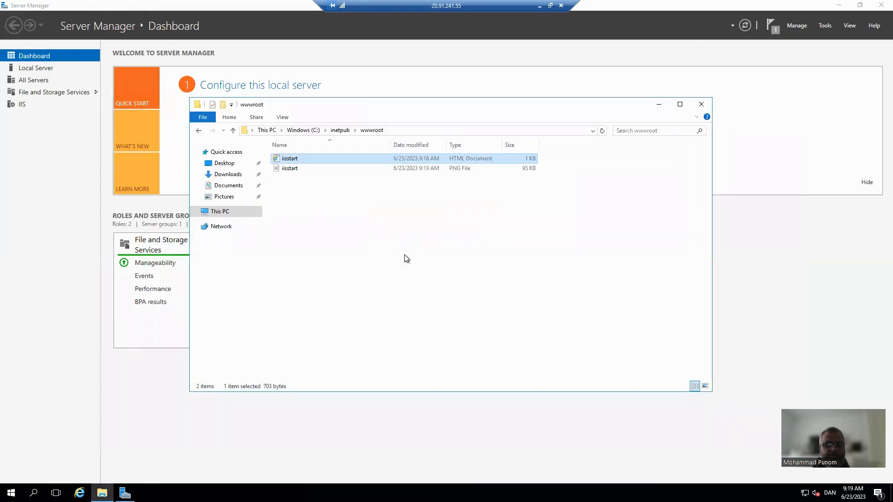
left_click(700, 106)
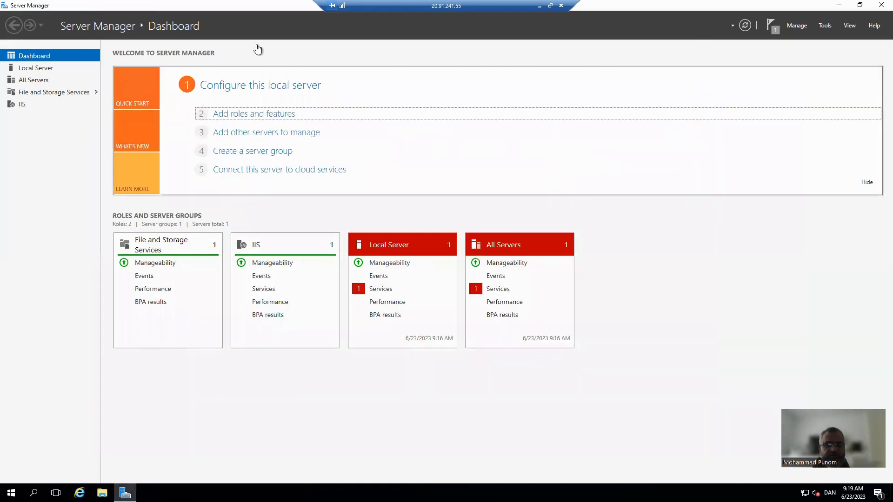
left_click(880, 5)
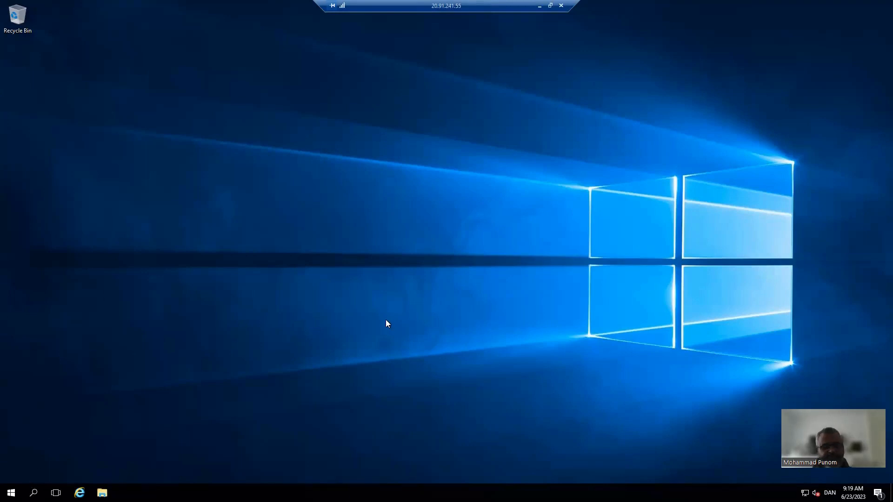
Leave the full-screen view of the 20.91.241.55 session and disconnect from it
left_click(367, 312)
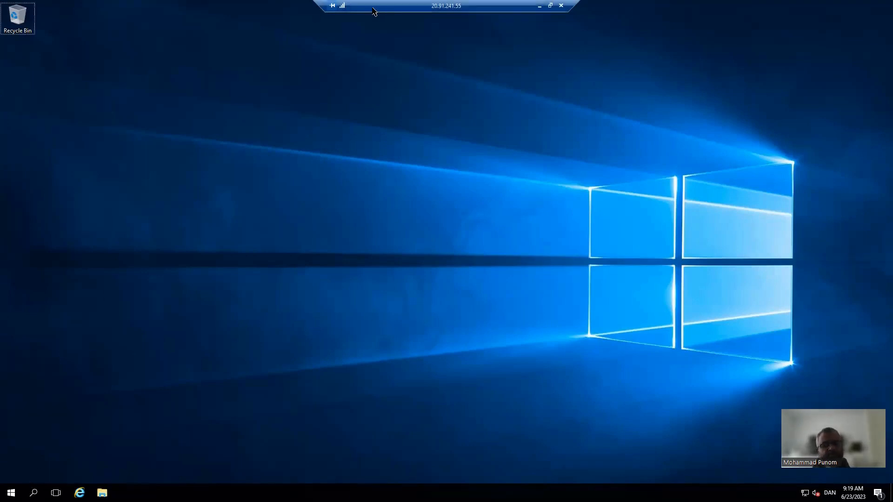
double_click(374, 10)
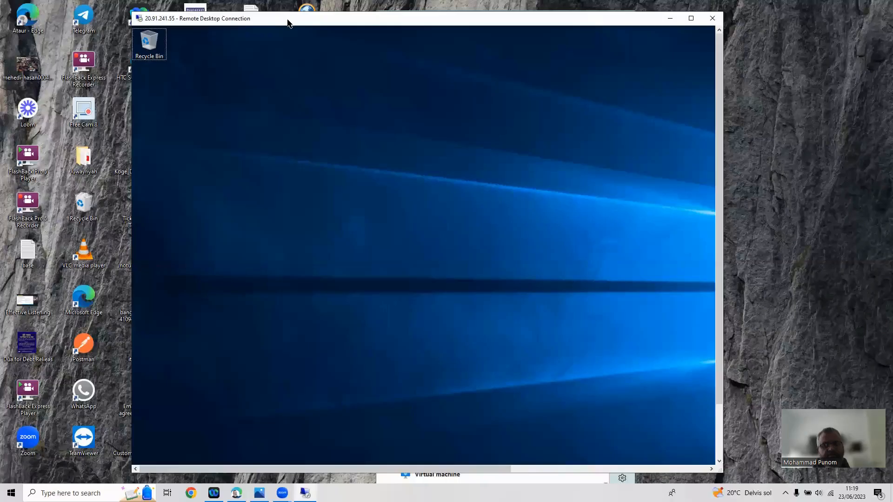
left_click_drag(286, 20, 254, 89)
left_click(680, 90)
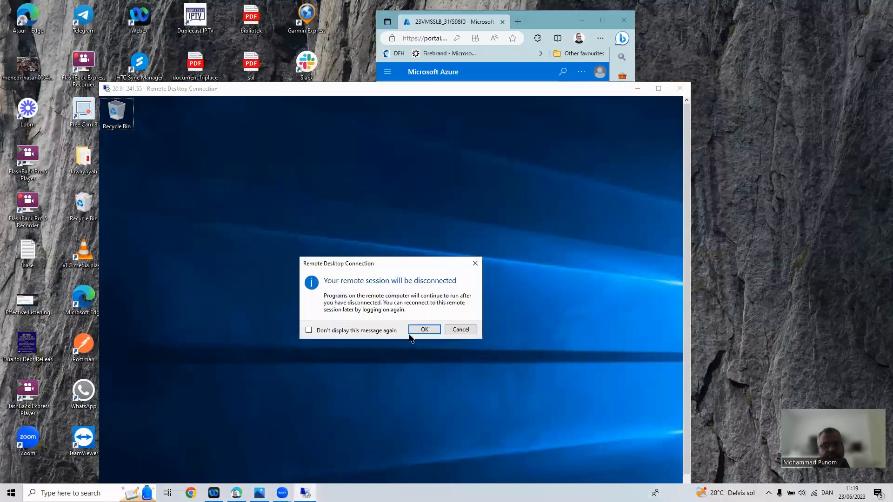
left_click(423, 329)
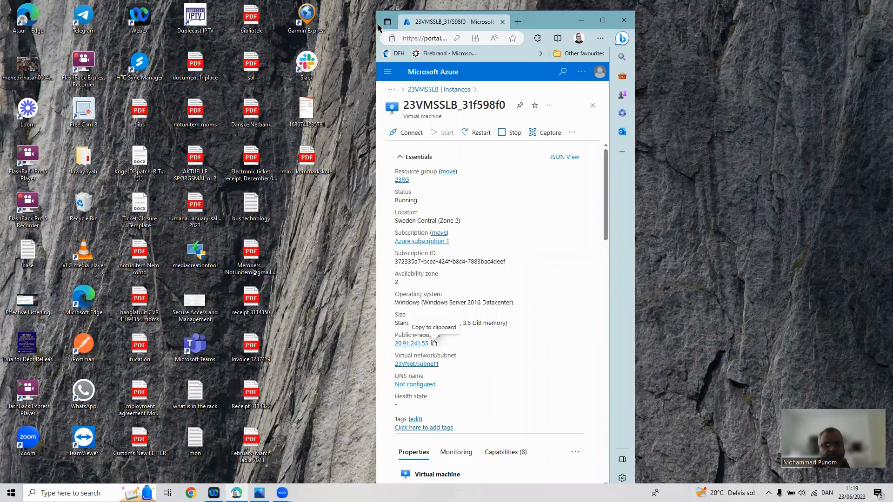
Maximize the Azure portal window, open instance 23VMSSLB_d31c7eb3 of the scale set and copy its public IP address
double_click(377, 26)
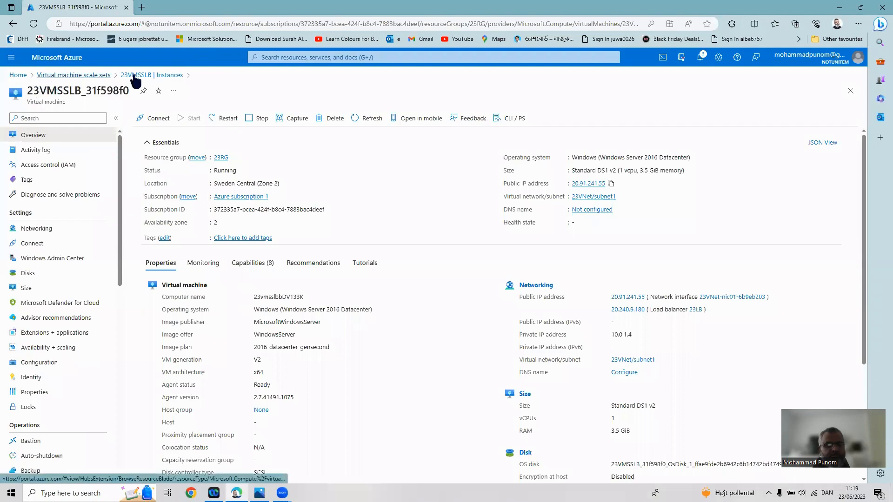
left_click(135, 79)
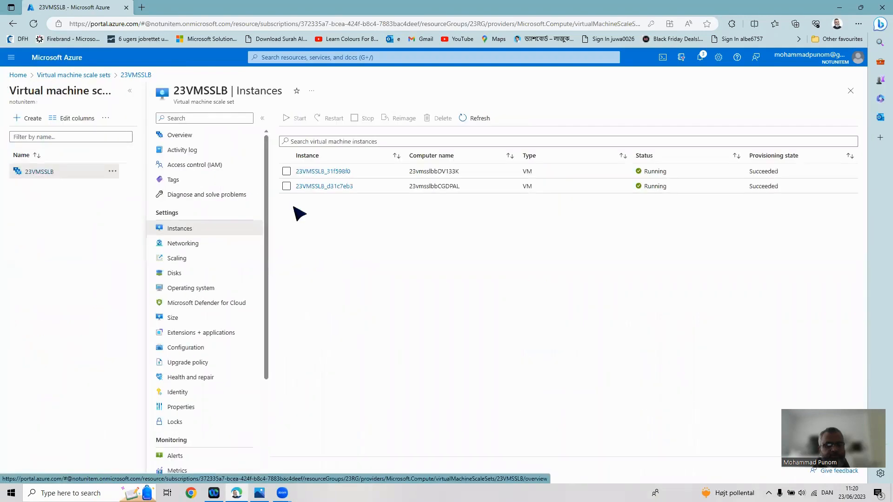
left_click(308, 187)
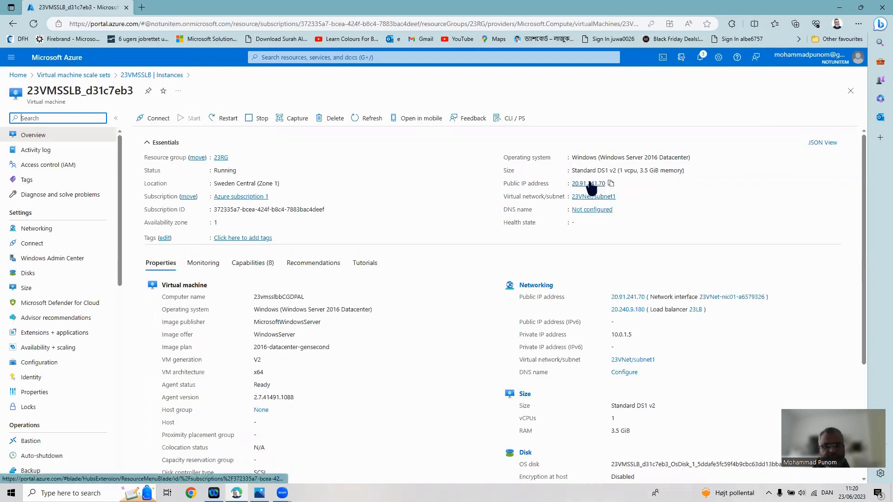
left_click(610, 184)
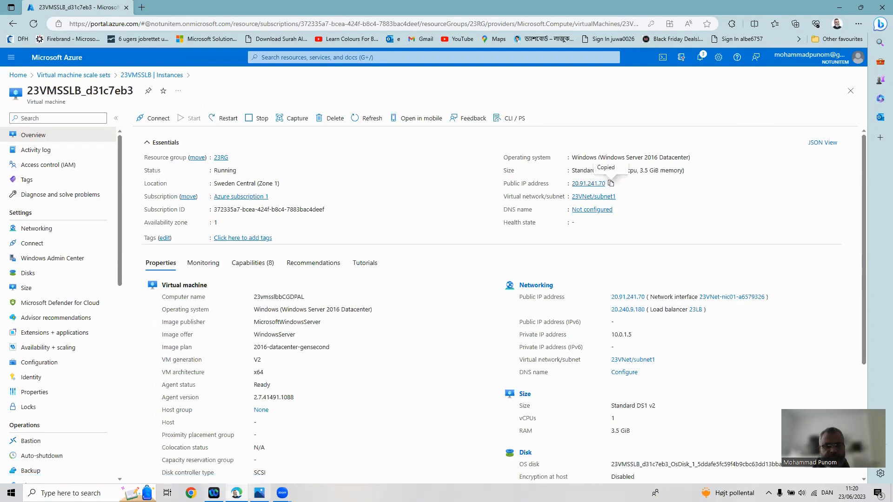
Open Remote Desktop Connection and start a connection to the copied address 20.91.241.70
left_click(10, 492)
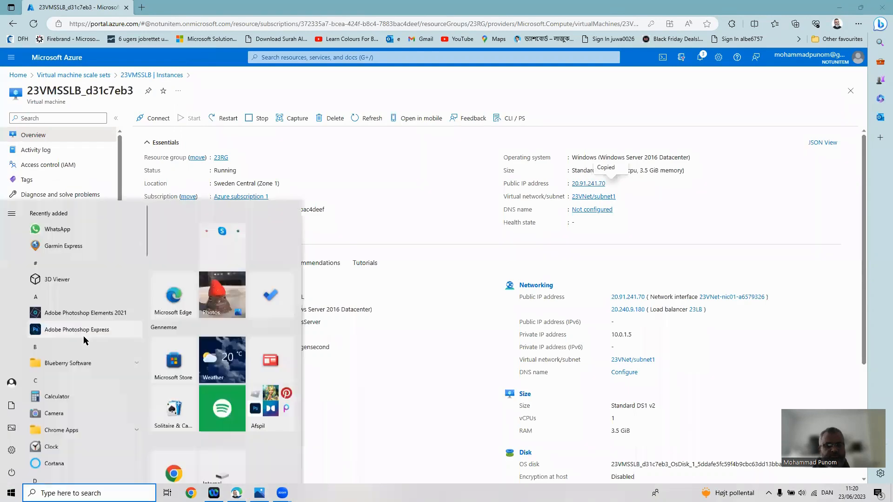
left_click(45, 491)
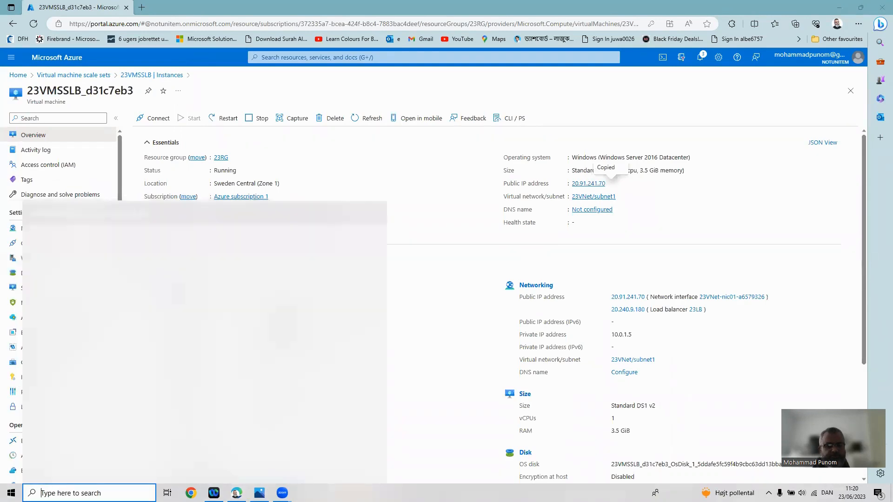
left_click(69, 330)
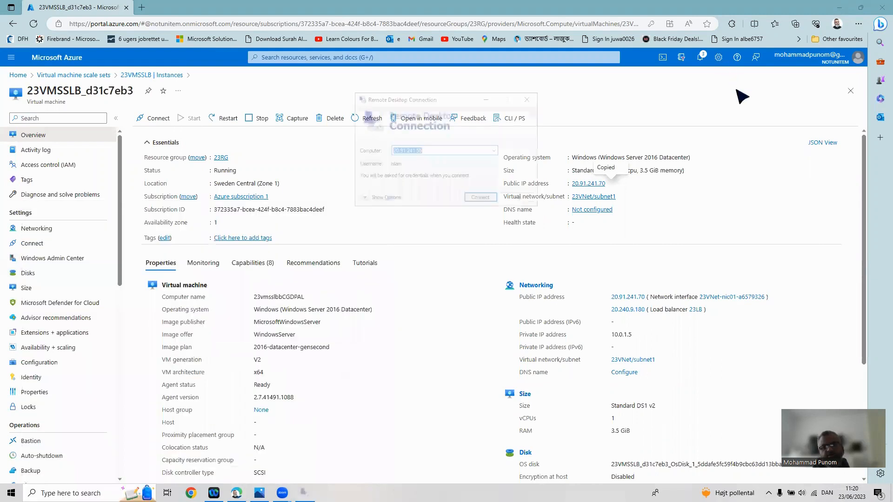
right_click(447, 152)
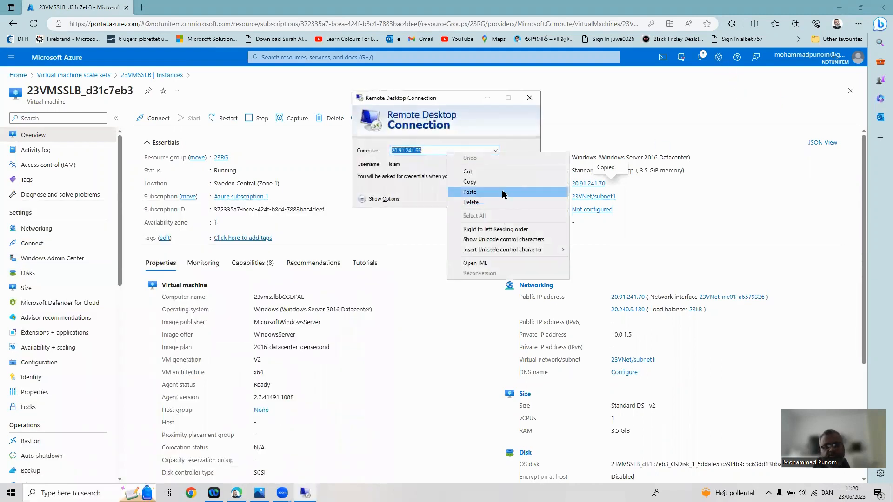
left_click(505, 191)
left_click(482, 199)
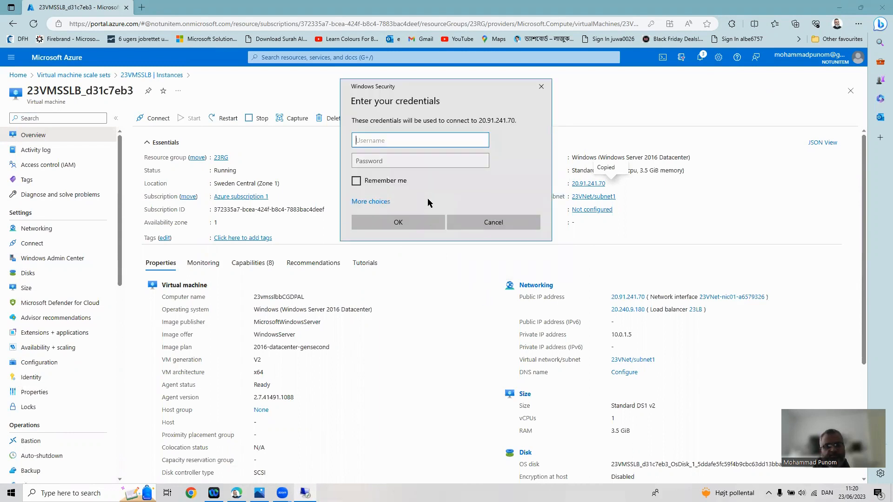
Sign in to the second instance with the administrator username and account password, and accept its untrusted certificate
type("islam")
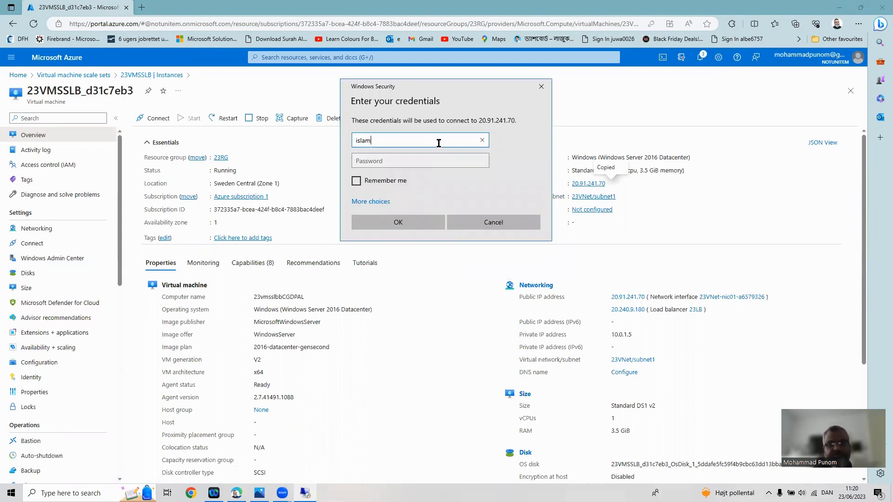
key("Tab")
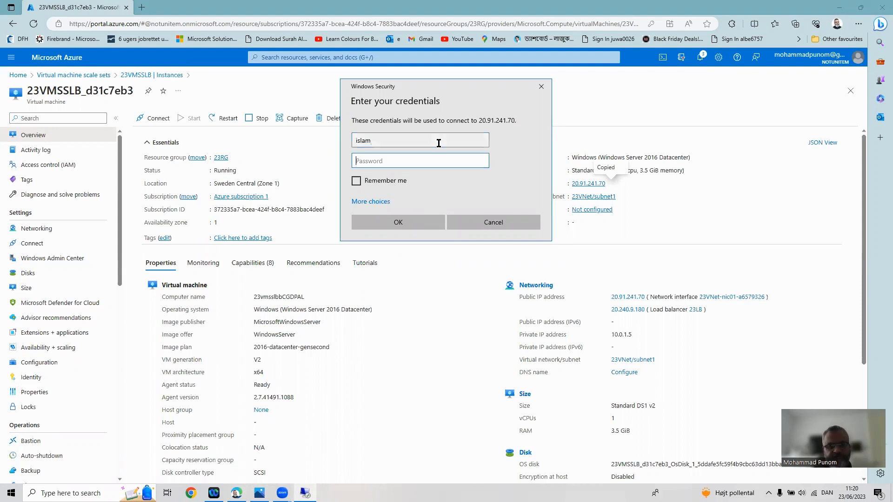
type("•")
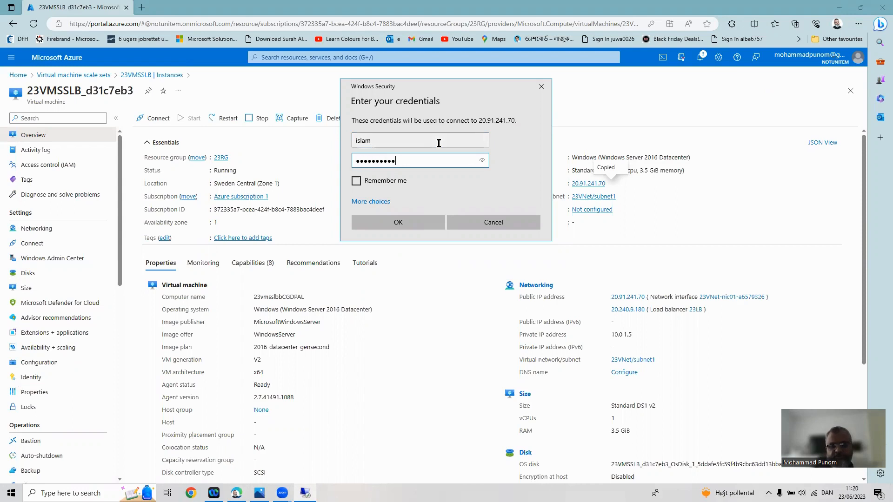
type("•••••")
key("Return")
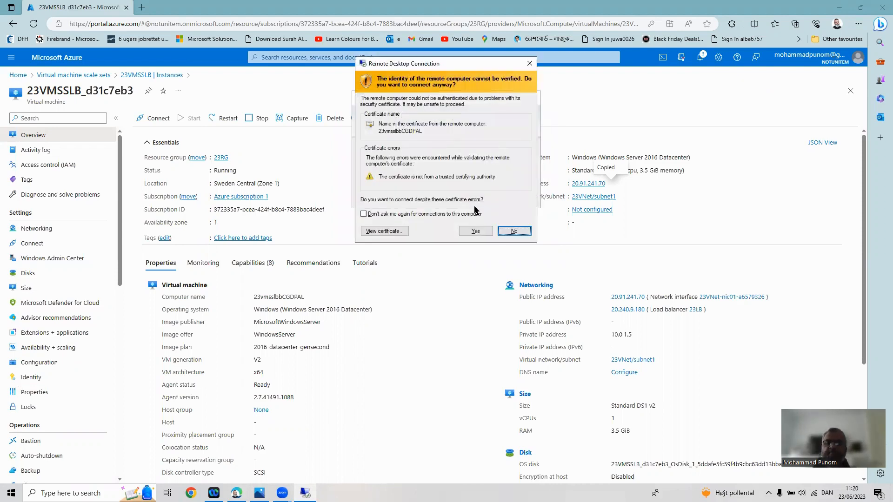
left_click(475, 231)
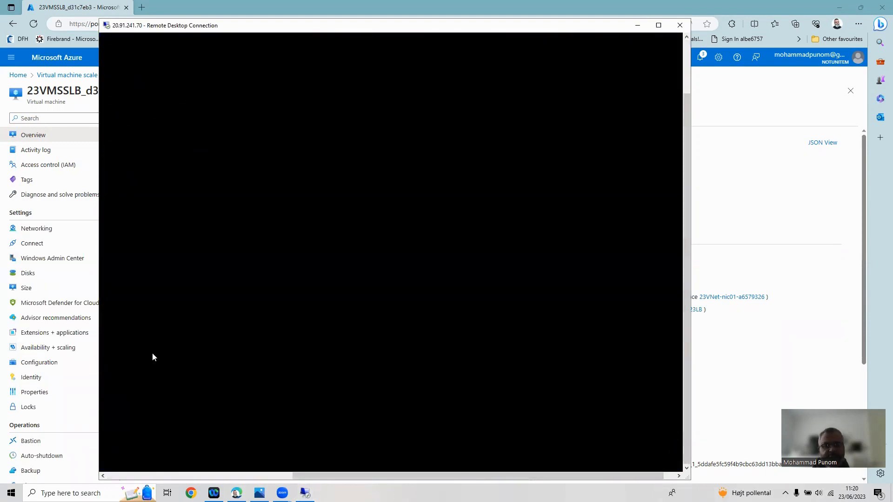
Show the 20.91.241.70 remote desktop in full screen and allow the server to be discoverable on the network
left_click(689, 46)
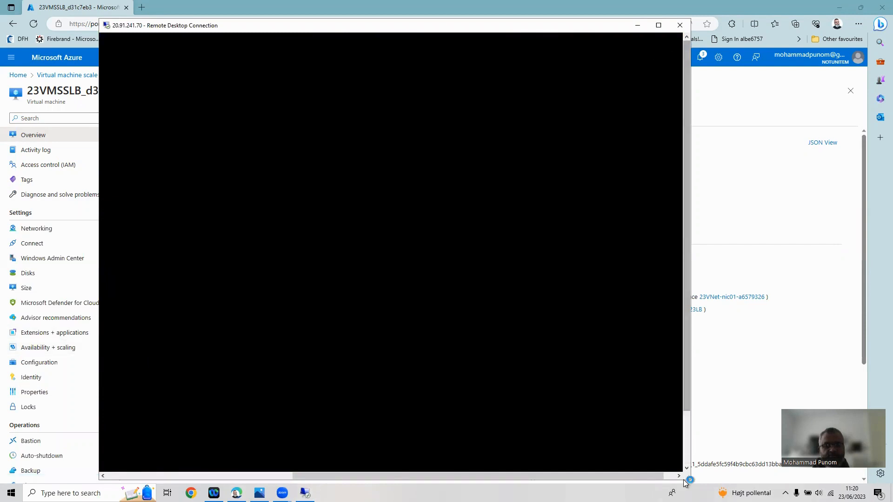
left_click(687, 454)
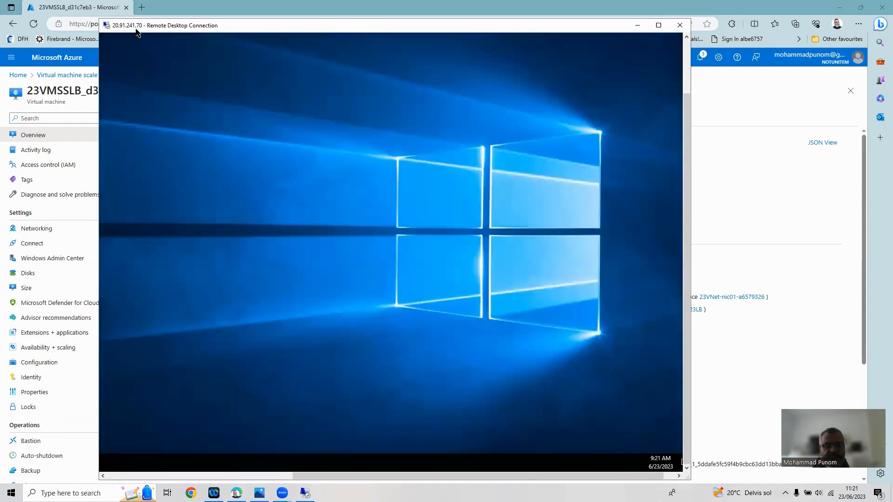
double_click(289, 24)
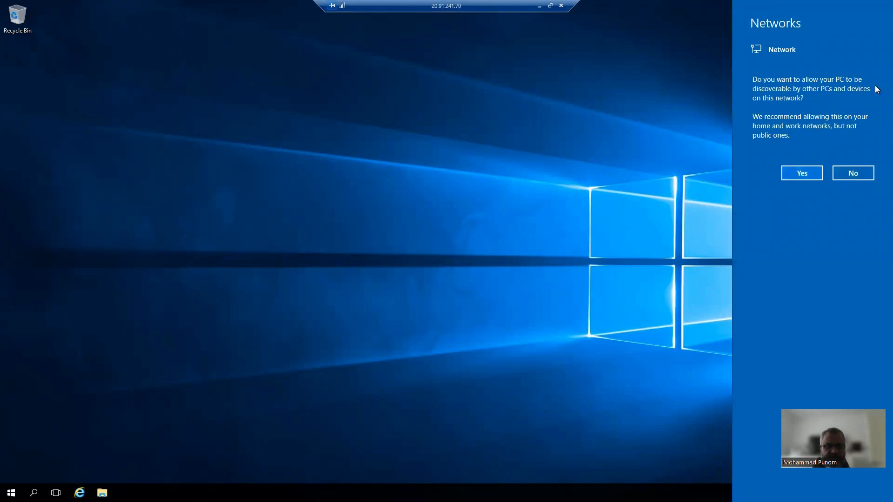
left_click(805, 174)
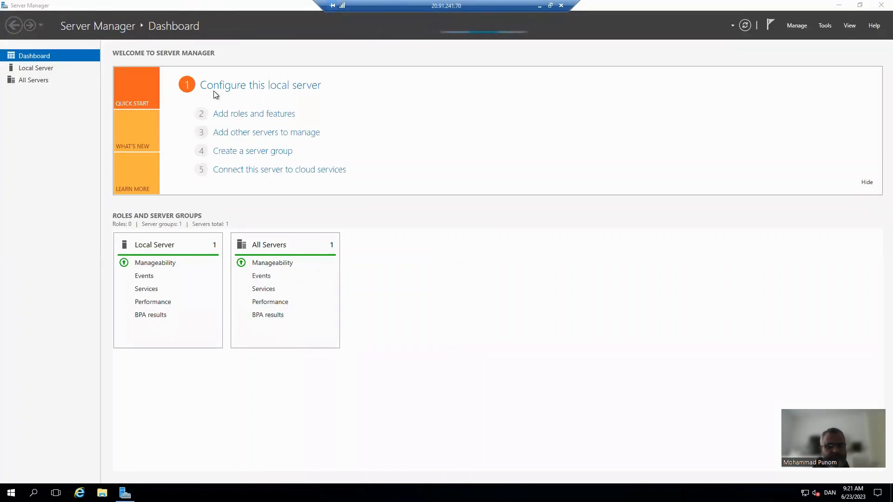
left_click(243, 118)
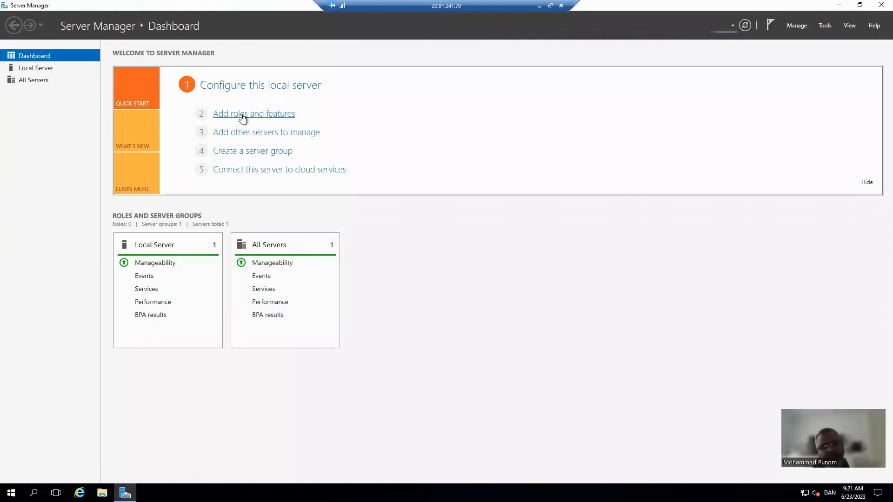
left_click(242, 118)
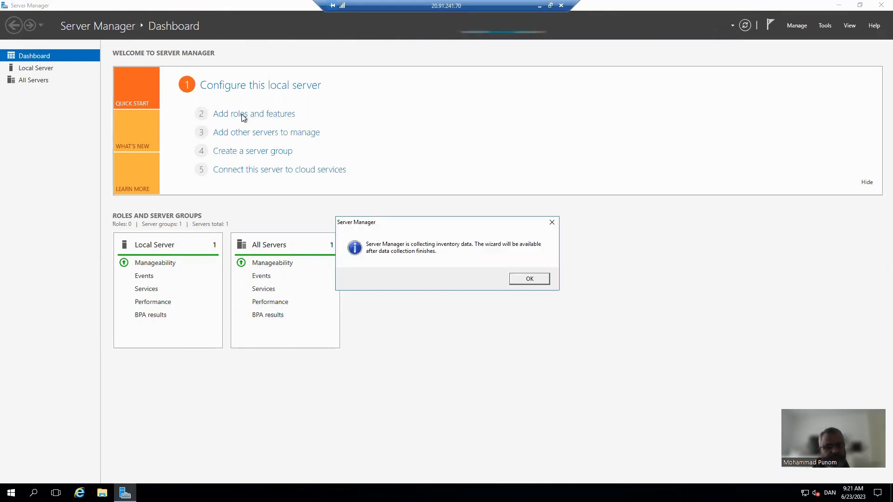
left_click(540, 278)
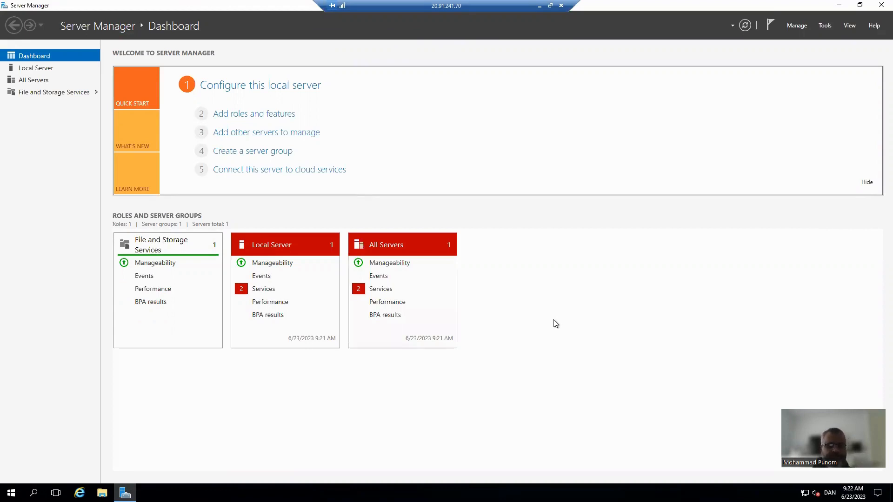
Start adding a role-based installation to the server from the pool and select Web Server (IIS) with its management tools
left_click(277, 114)
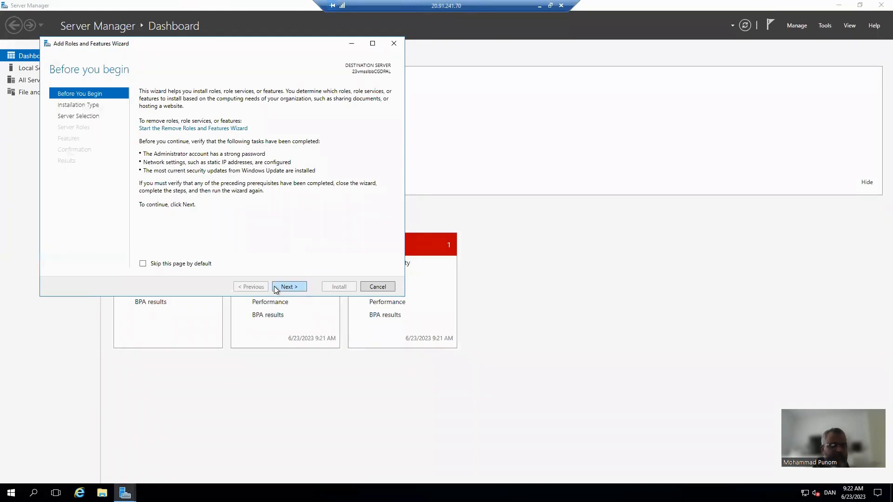
left_click(286, 288)
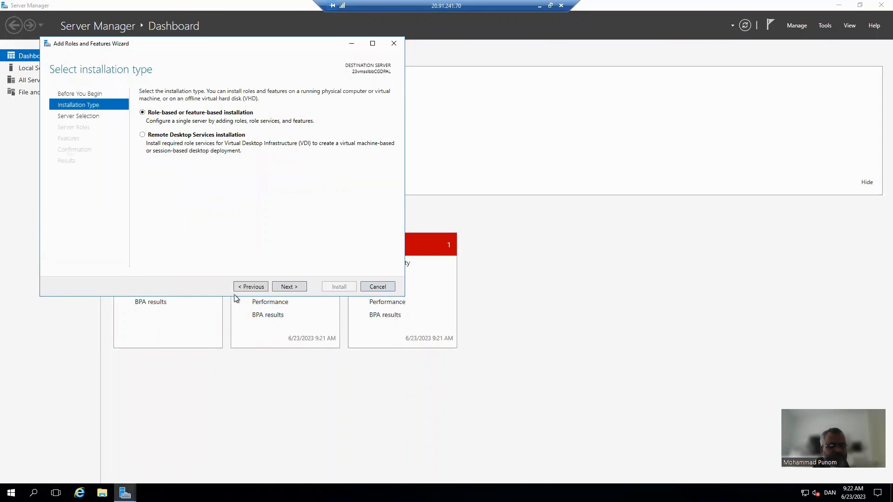
key("Return")
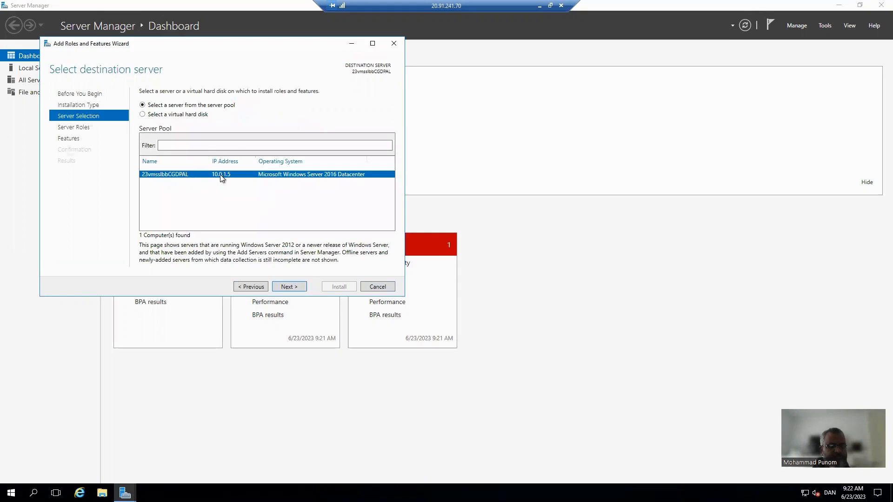
left_click(288, 287)
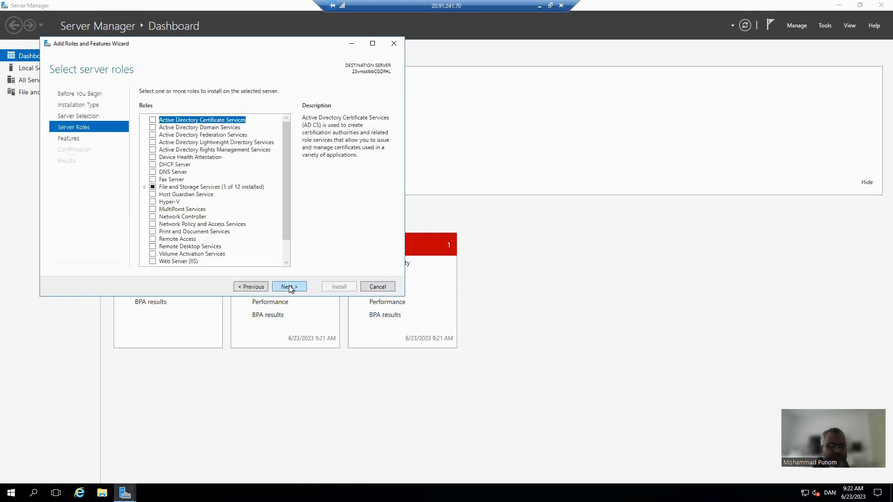
left_click(152, 261)
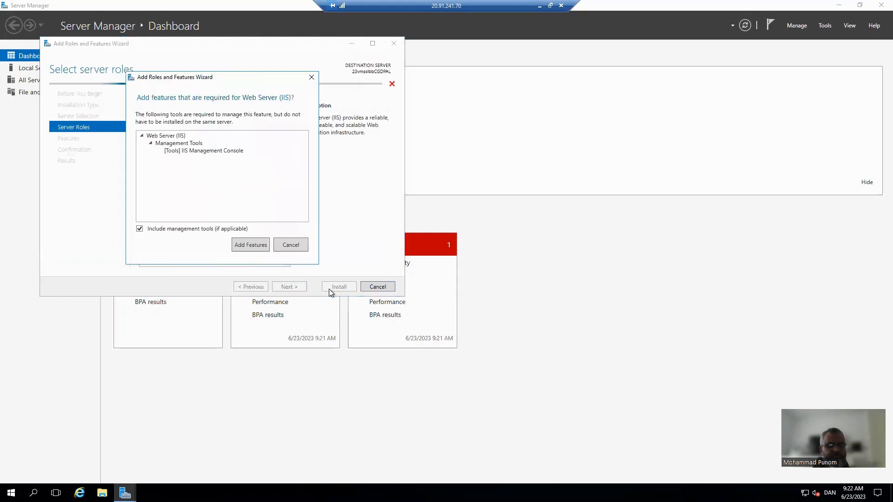
left_click(255, 247)
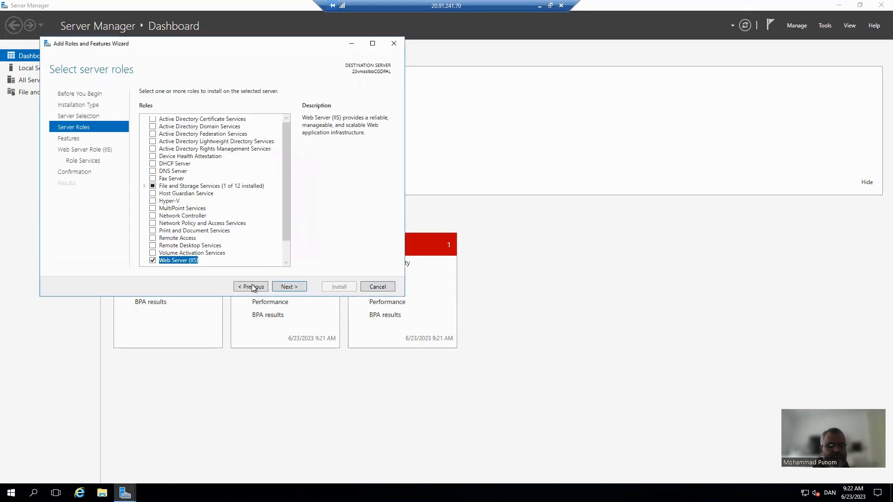
Install the Web Server (IIS) role with default features and role services, and close the wizard and Server Manager
left_click(292, 287)
left_click(293, 287)
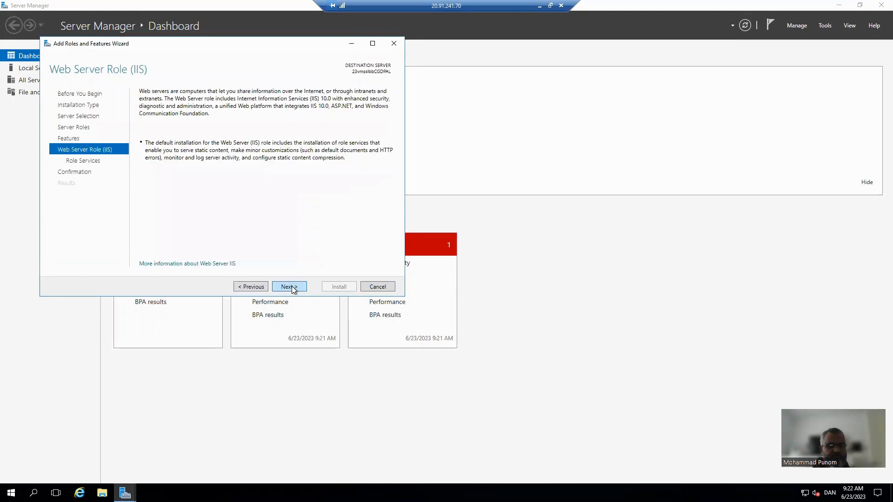
left_click(292, 287)
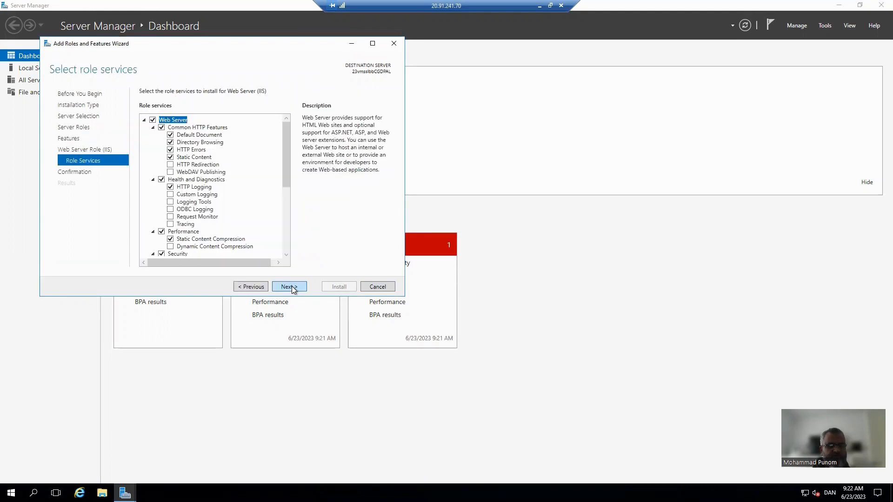
left_click(292, 287)
left_click(325, 288)
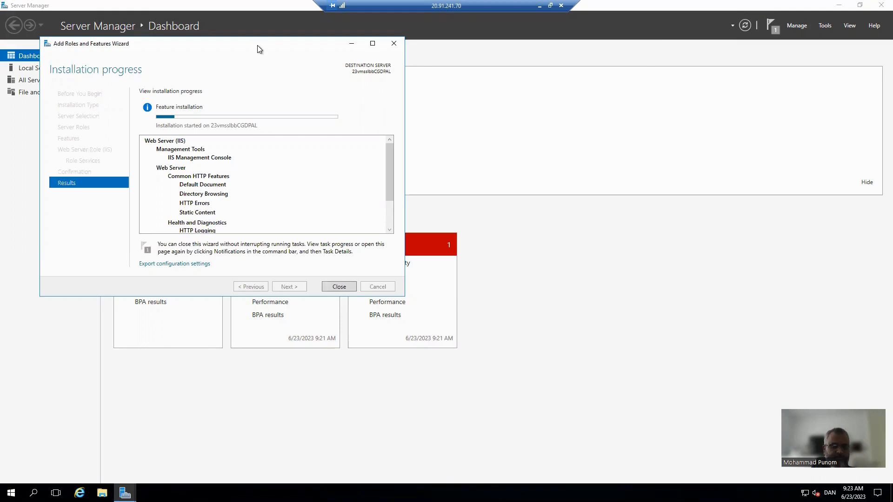
left_click_drag(259, 49, 505, 100)
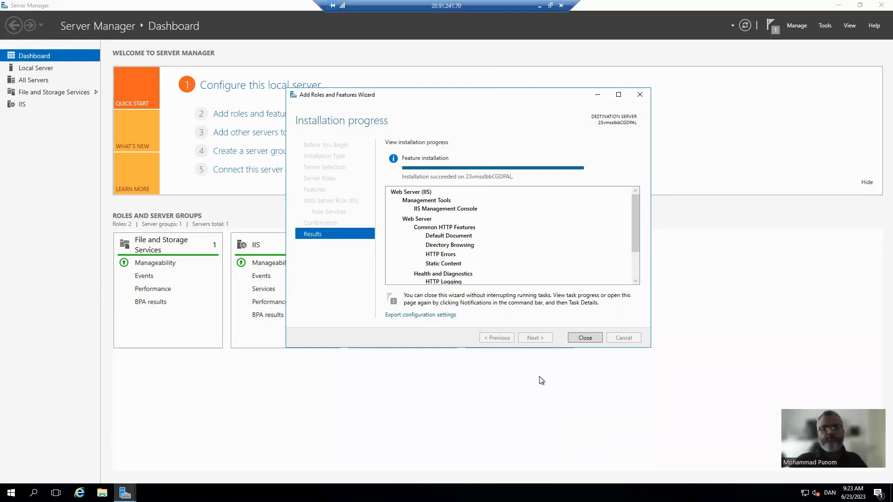
left_click(583, 338)
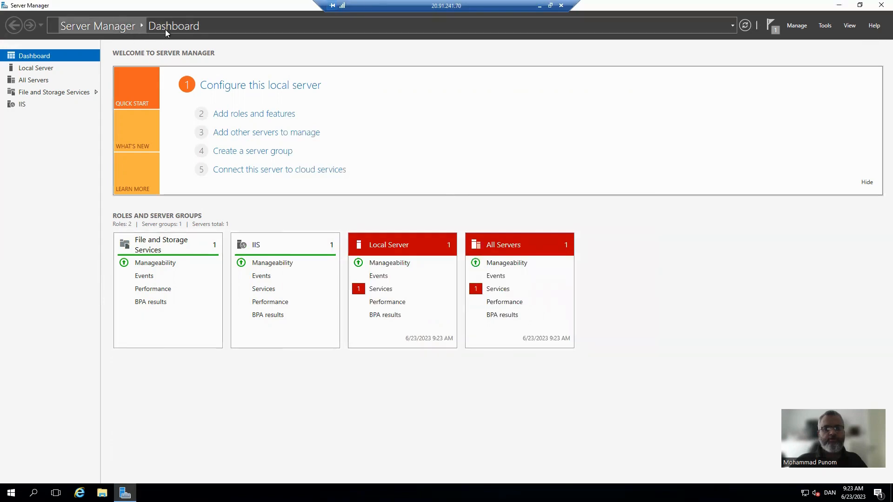
left_click(881, 5)
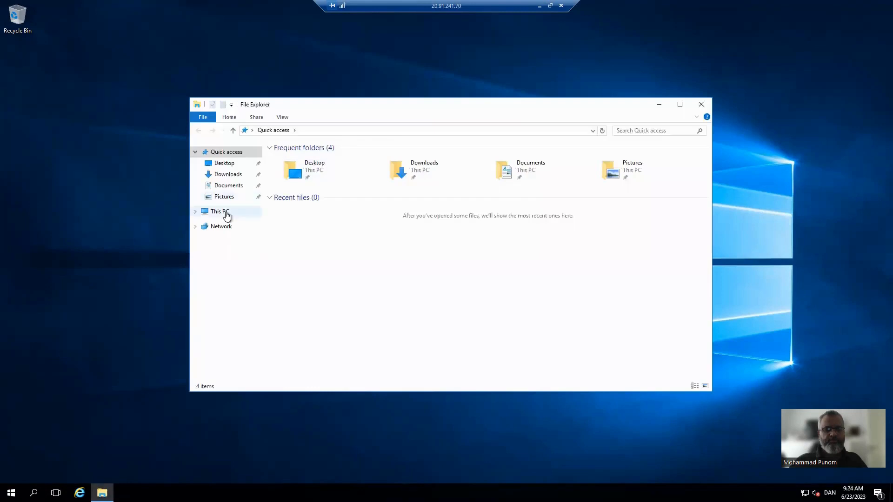
Browse to C:\inetpub\wwwroot and open the iisstart PNG picture for editing in Paint
left_click(225, 212)
double_click(325, 229)
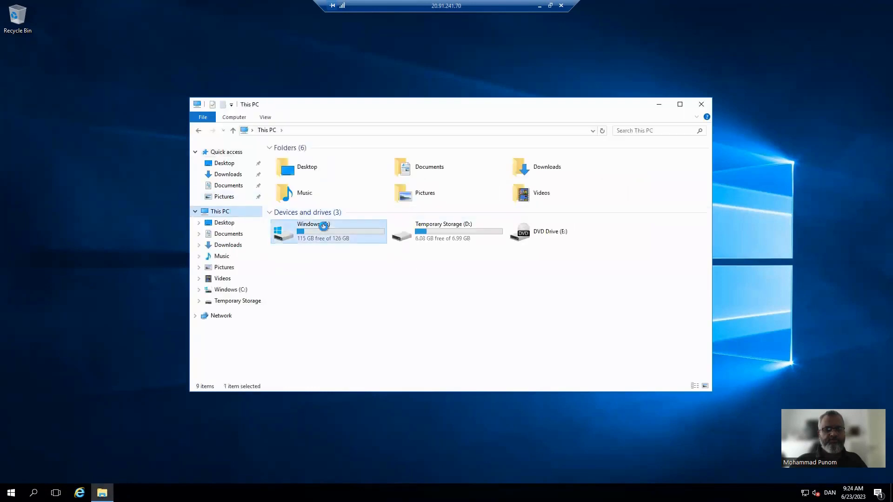
double_click(291, 159)
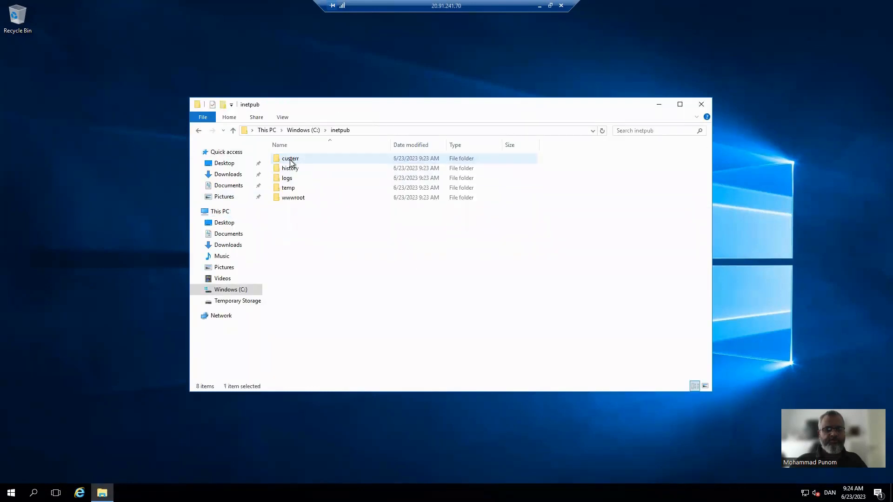
double_click(294, 200)
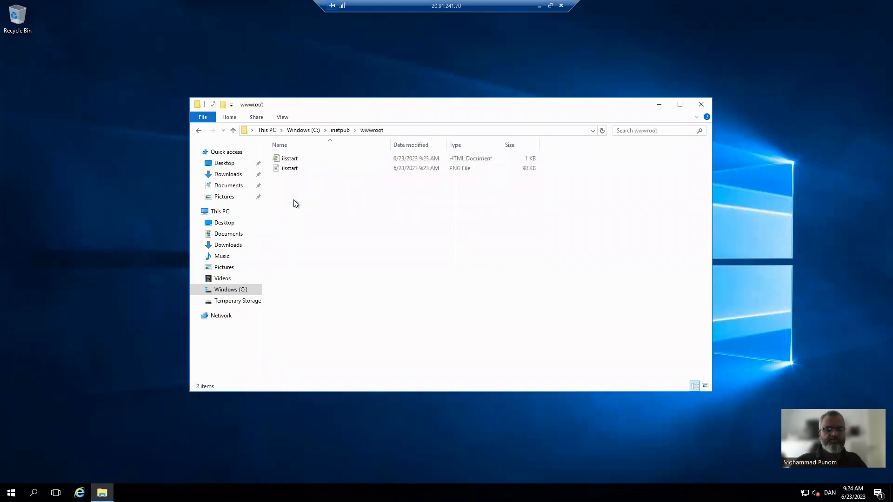
right_click(294, 169)
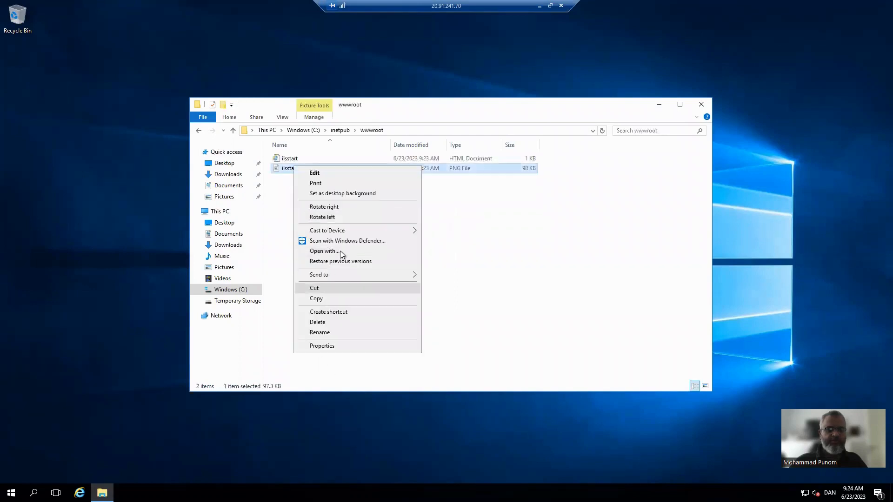
left_click(367, 177)
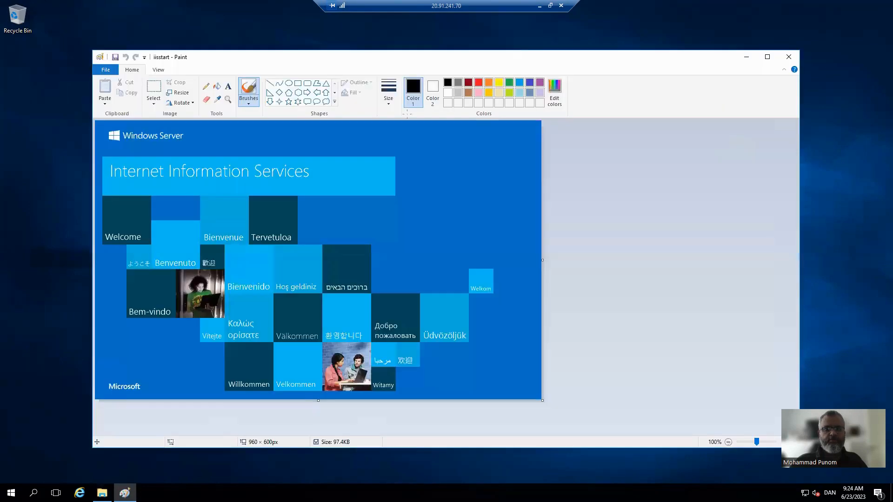
Draw an oval callout about 253 × 182 px beside the Internet Information Services heading, containing the text "server 2", and save the picture
left_click(317, 101)
left_click_drag(411, 228, 528, 144)
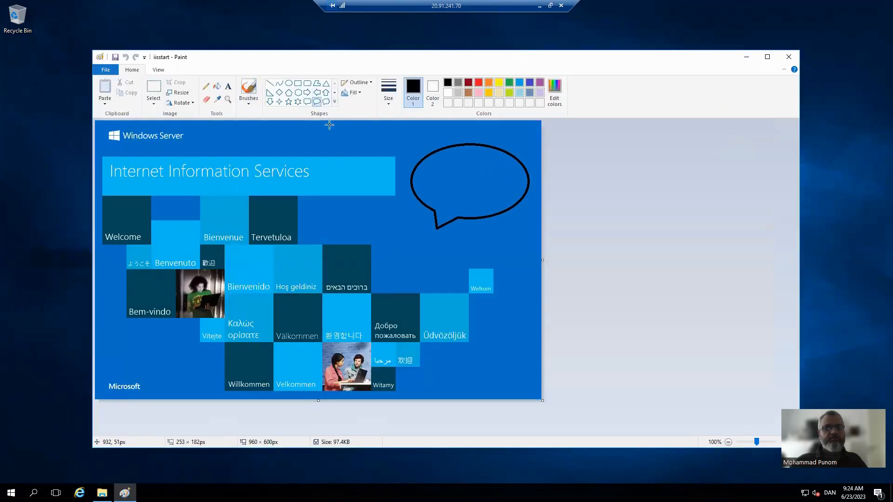
left_click(227, 87)
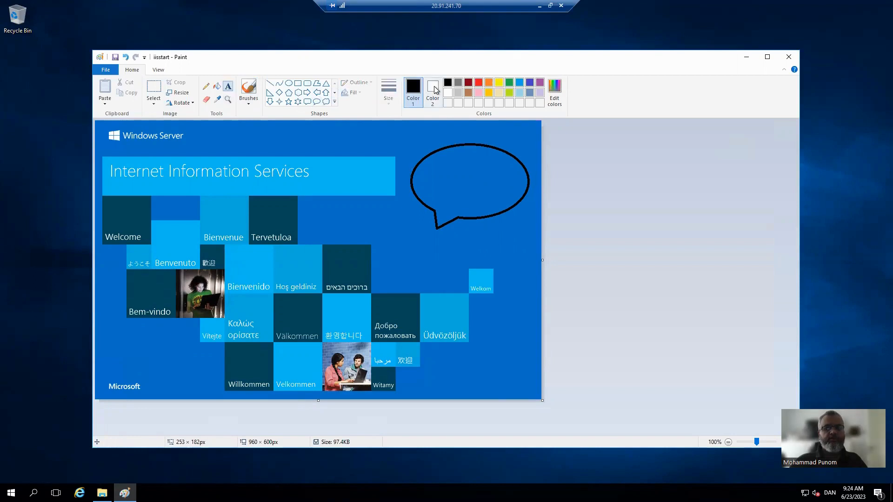
left_click(431, 90)
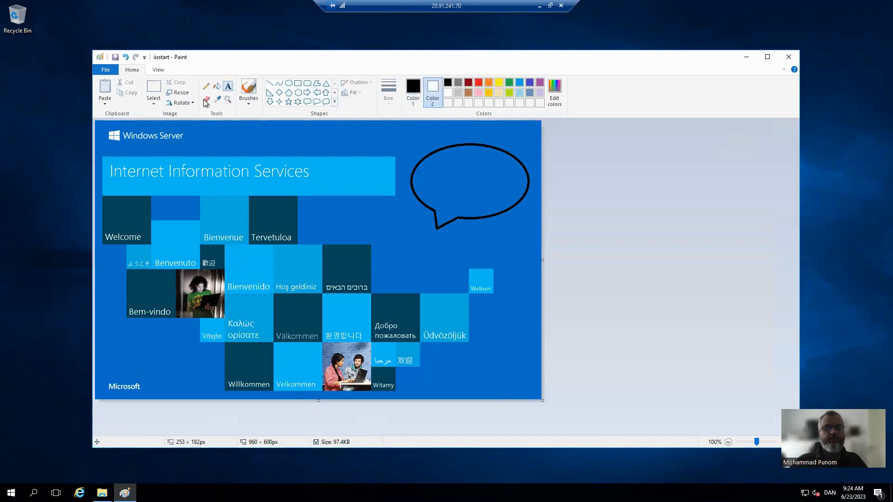
left_click(434, 166)
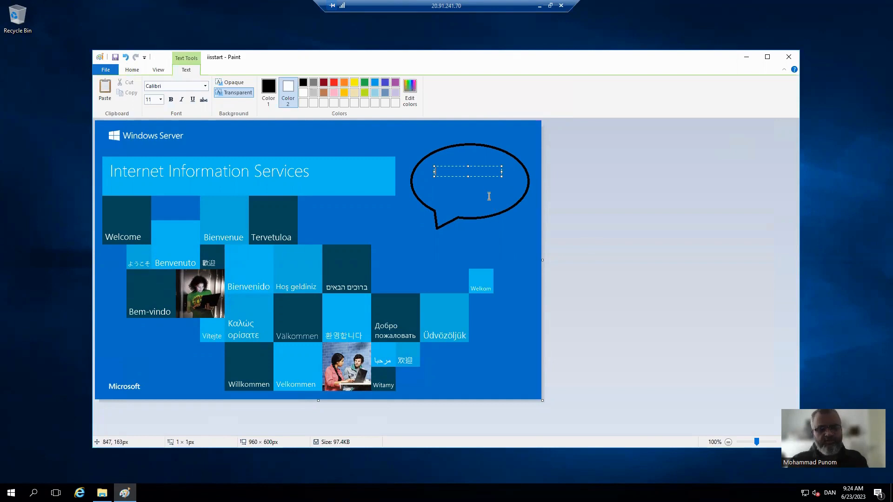
type("ser")
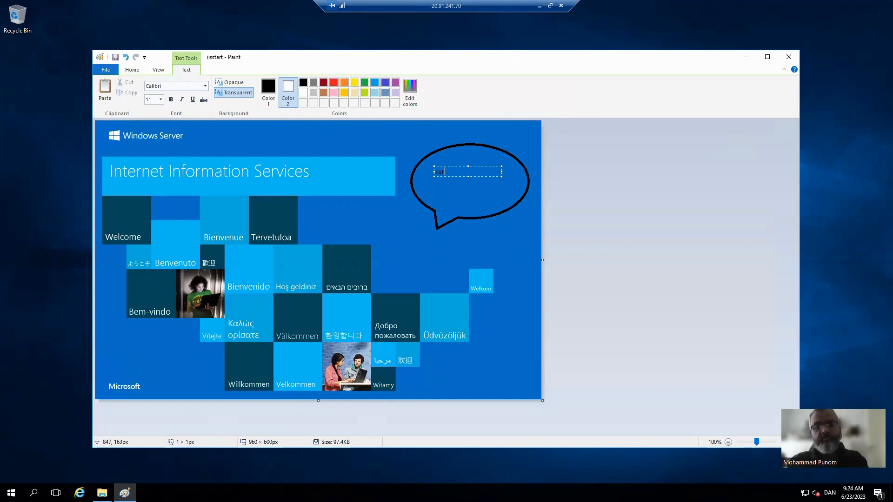
type("ver 2")
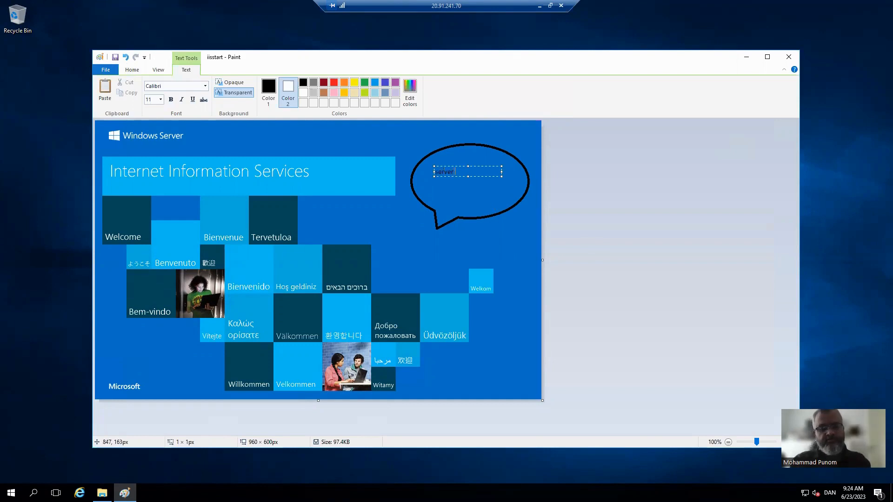
left_click(511, 237)
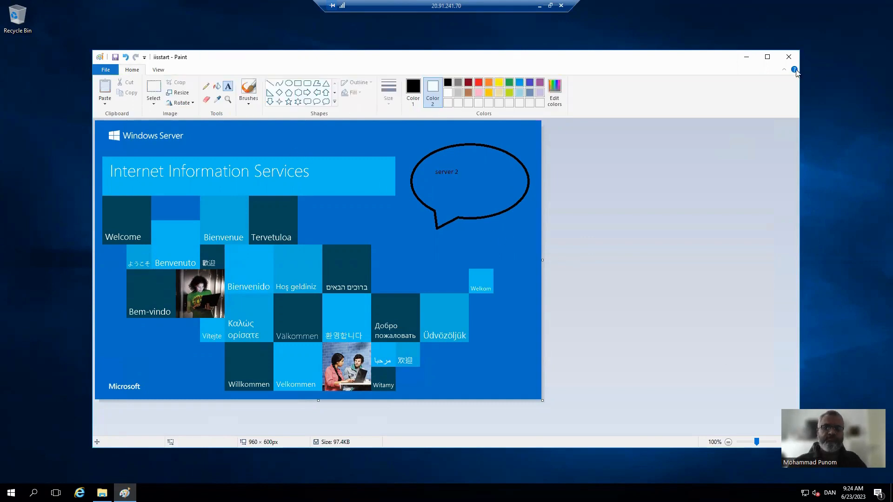
key("alt+F4")
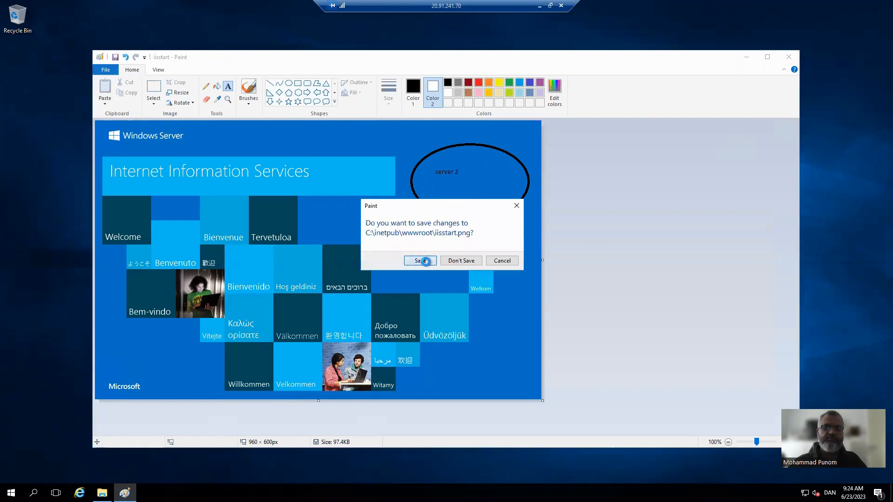
left_click(421, 259)
Check the iisstart HTML page in Internet Explorer, postponing the browser setup and dismissing the blocked-content notice, and close the browser
double_click(287, 159)
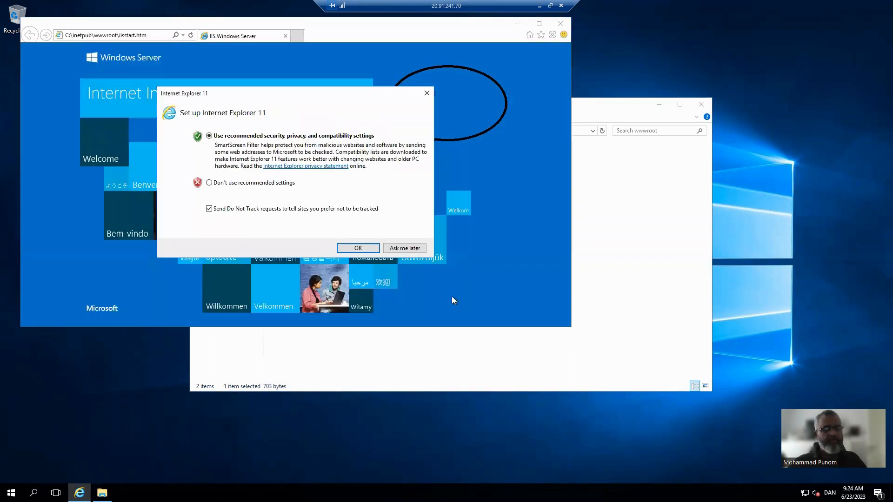
left_click(399, 250)
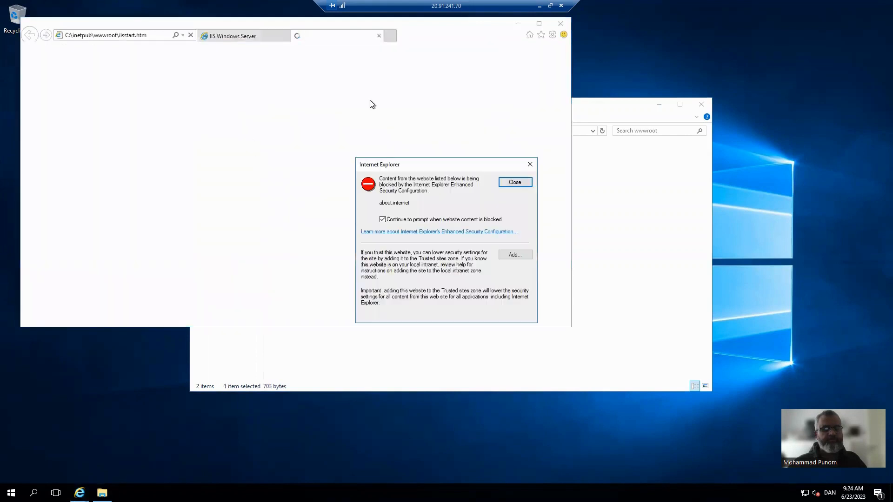
left_click(514, 183)
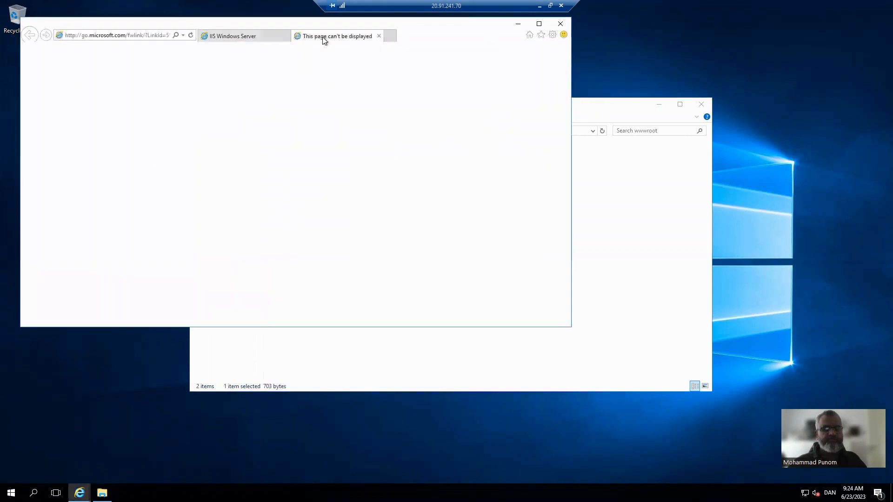
left_click(378, 35)
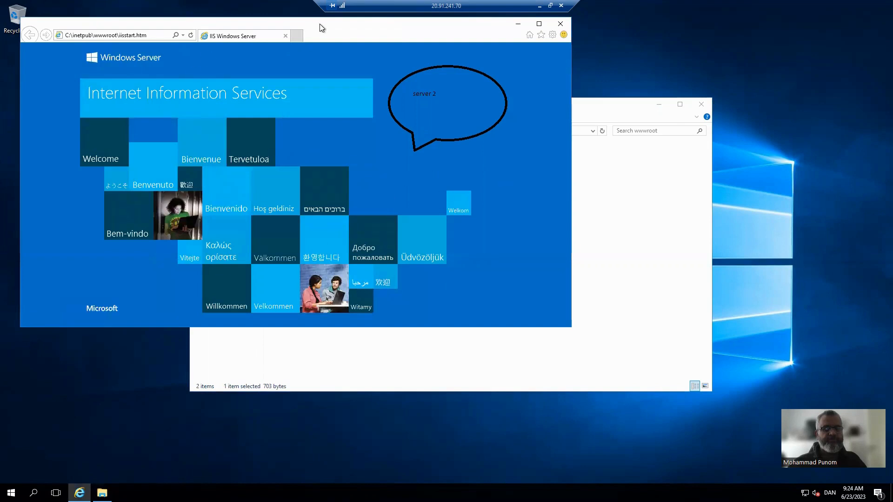
left_click_drag(319, 24, 333, 58)
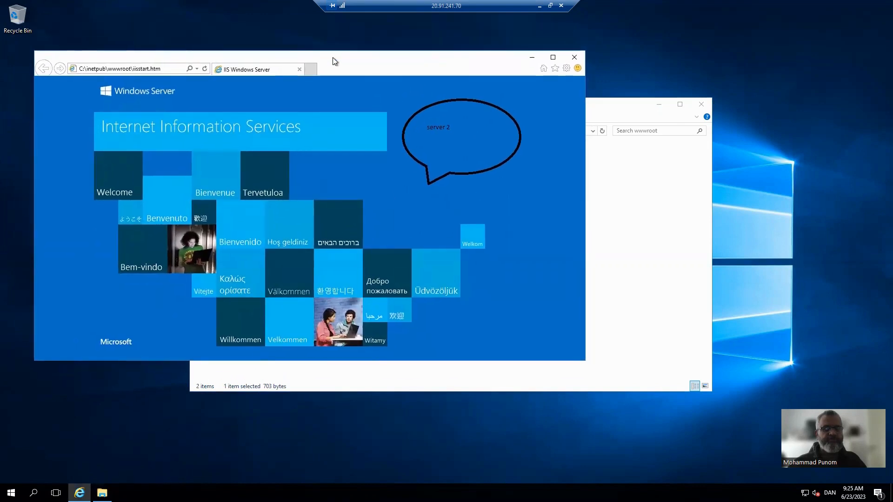
left_click(574, 57)
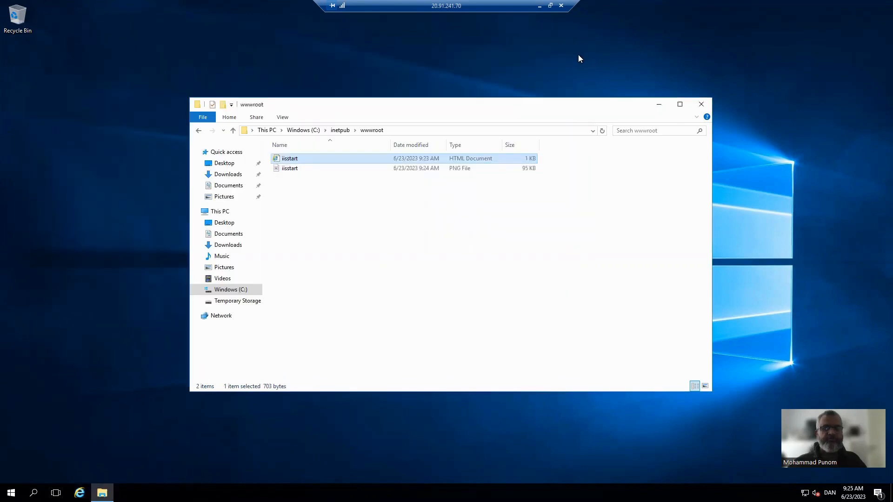
Close the wwwroot folder and disconnect the 20.91.241.70 remote desktop session
left_click(701, 104)
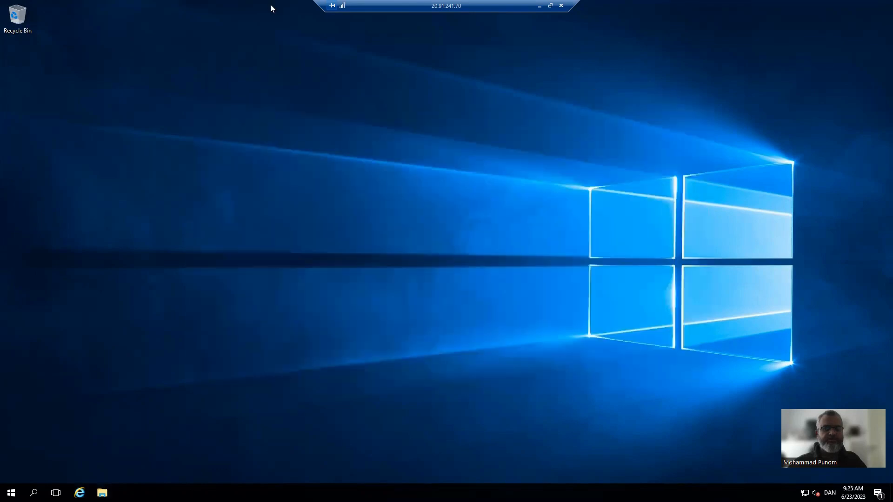
left_click(550, 6)
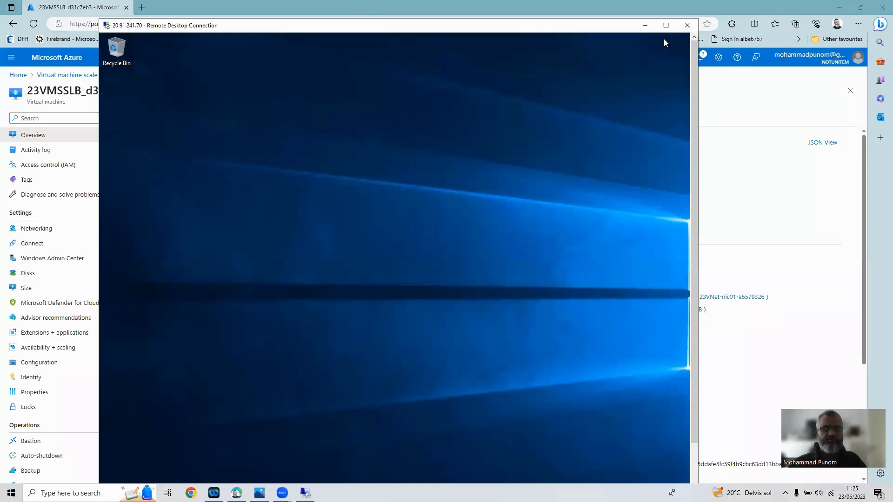
left_click(688, 25)
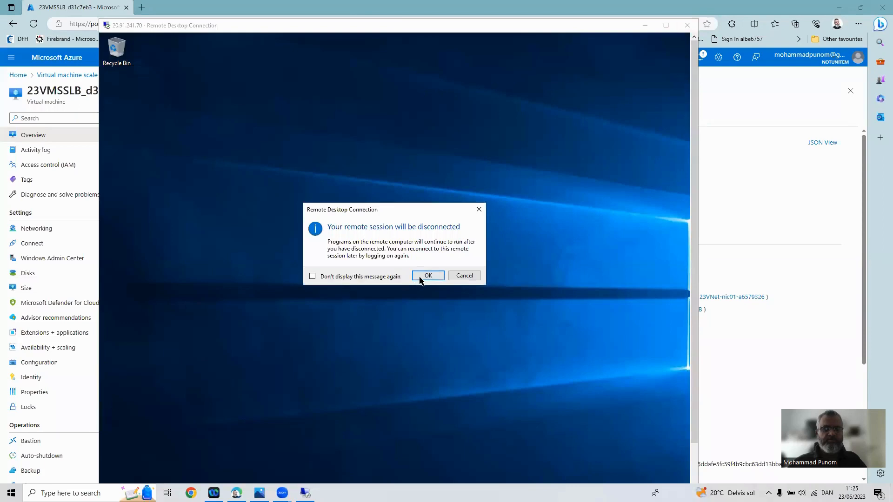
left_click(425, 277)
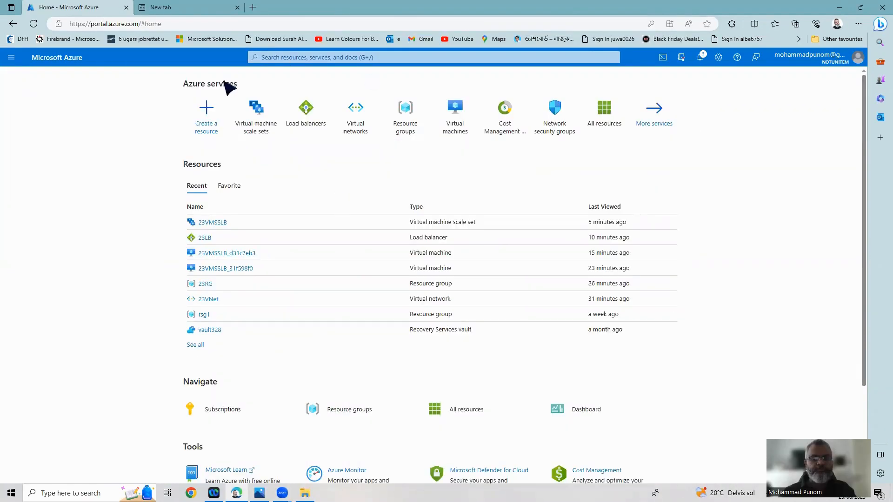
Open the virtual machine scale set 23VMSSLB and copy its public IP address
left_click(255, 116)
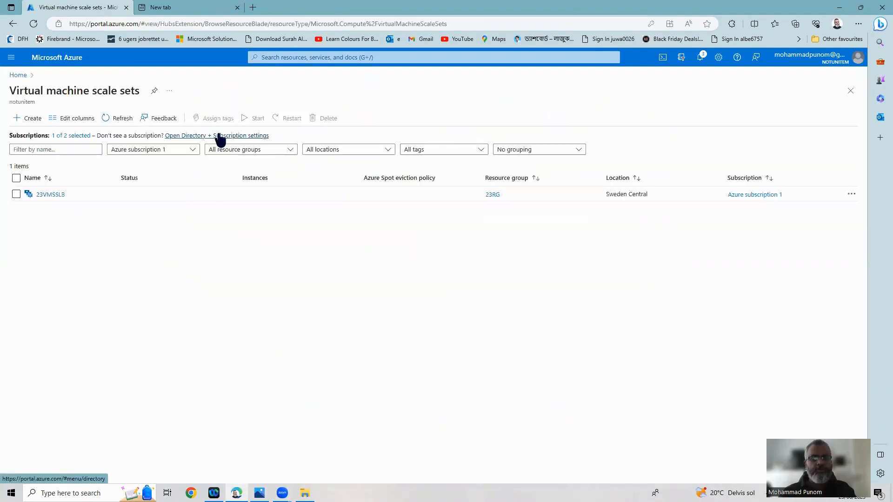
left_click(56, 199)
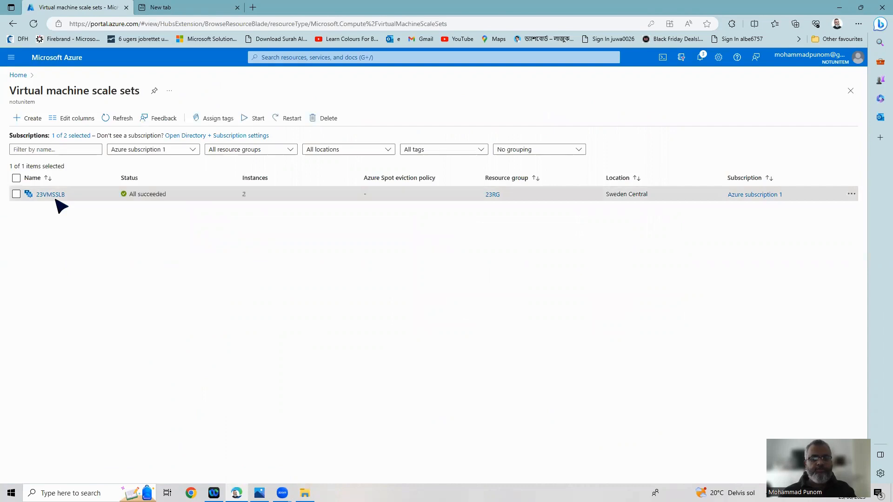
left_click(52, 196)
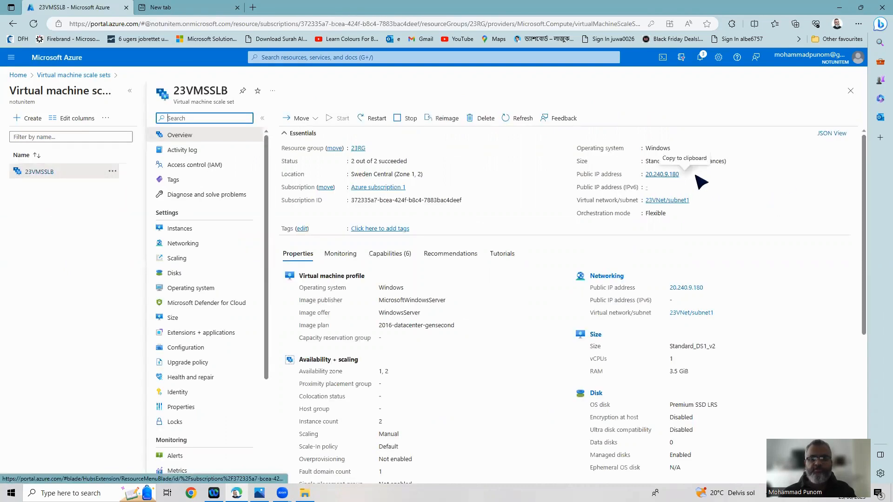
left_click(684, 174)
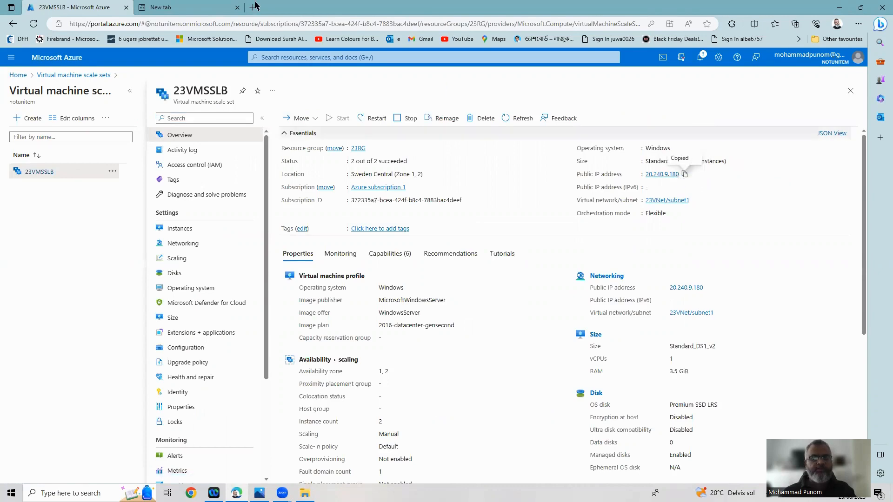
Load the copied address 20.240.9.180 in the empty browser tab and reload the page twice to check which server responds
left_click(210, 7)
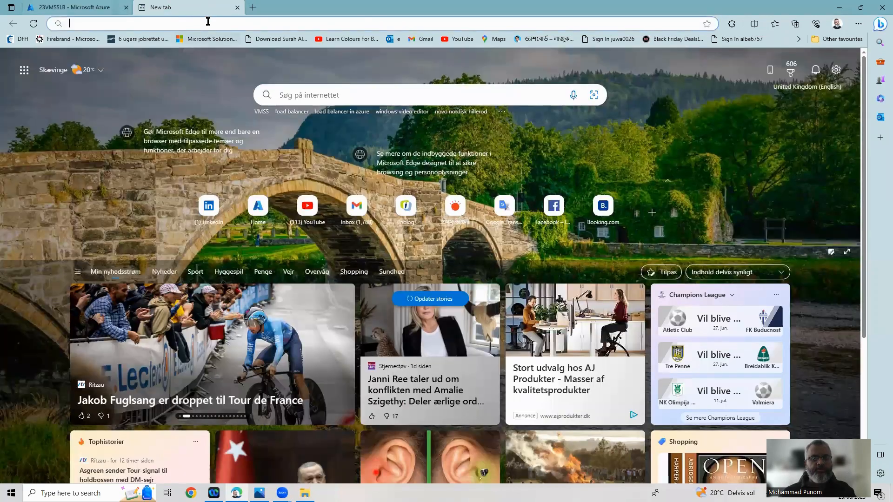
right_click(207, 23)
left_click(246, 111)
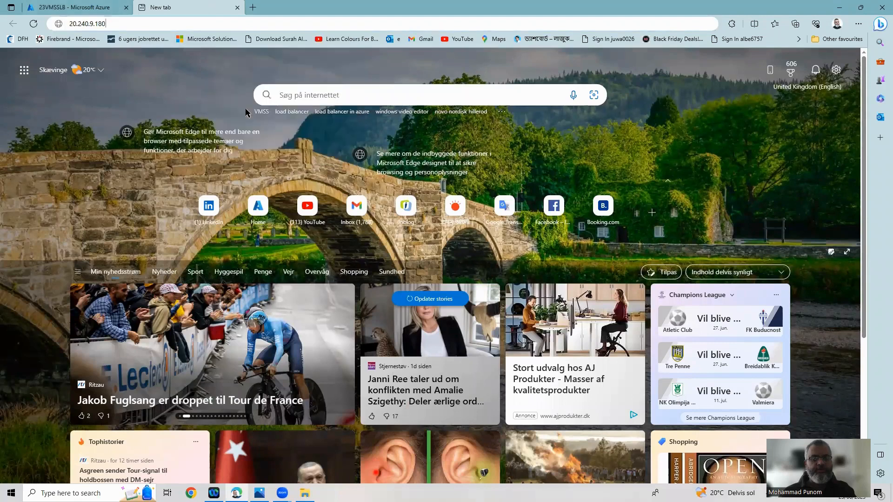
key("Return")
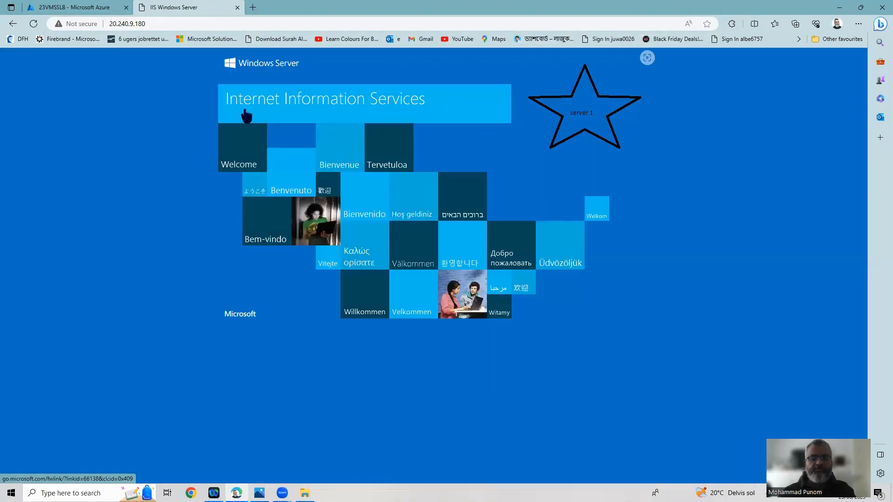
left_click(33, 24)
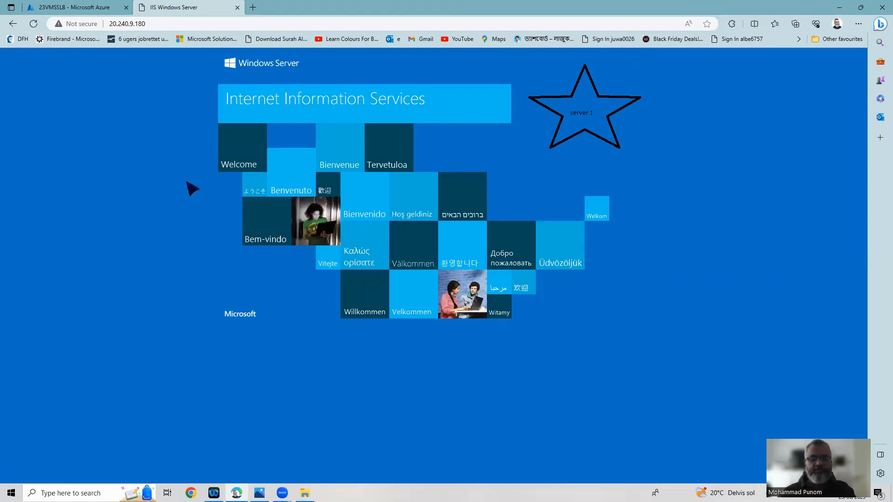
left_click(34, 24)
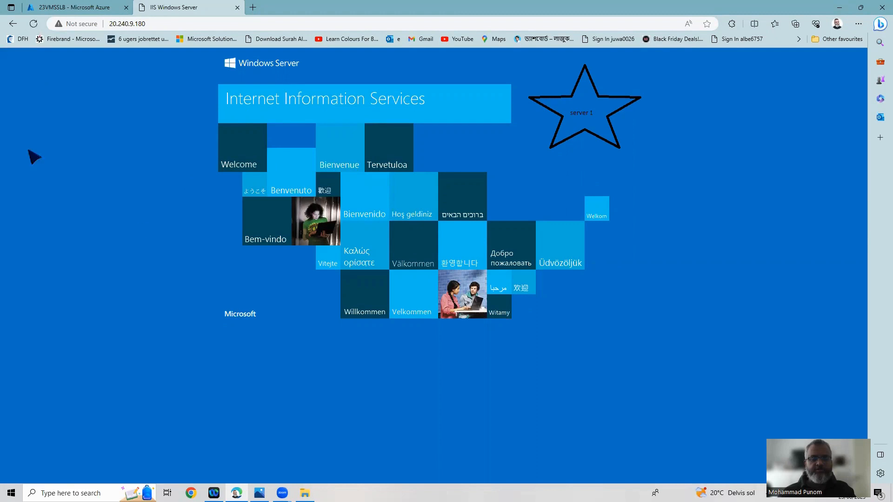
Load 20.240.9.180 in a new InPrivate window, restore that window to a smaller size, and compare its page with the regular window's IIS page
left_click(253, 8)
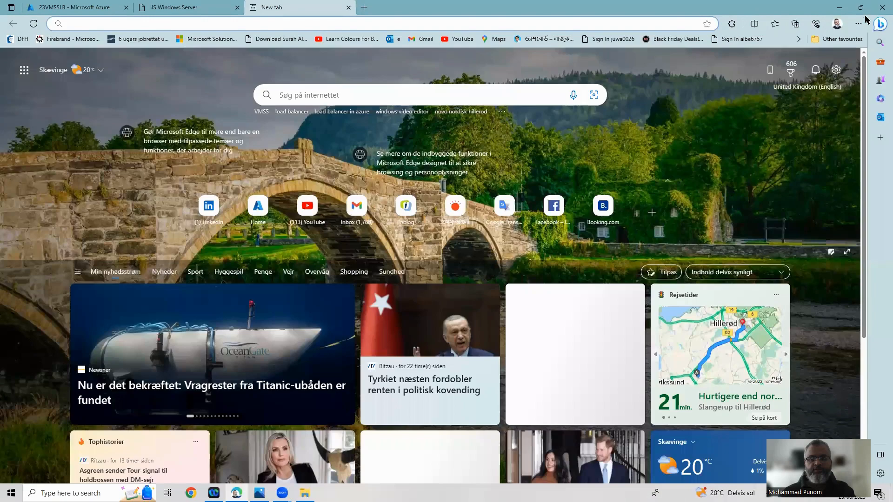
left_click(860, 24)
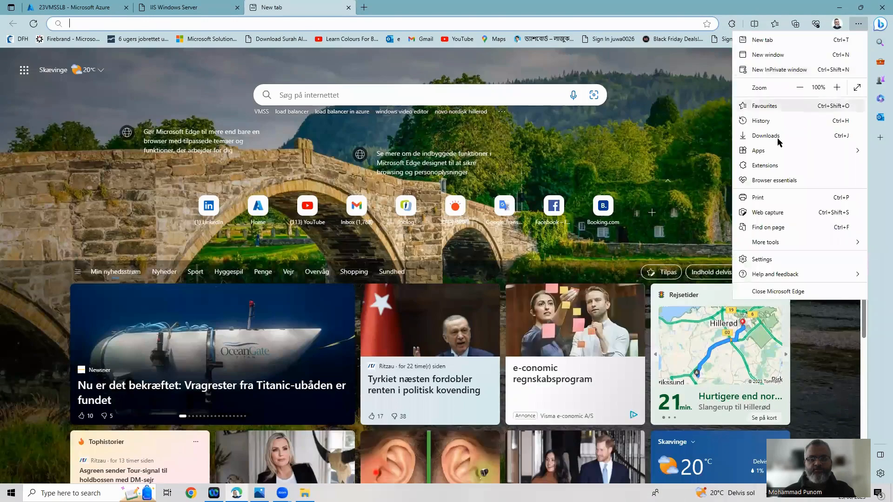
left_click(786, 71)
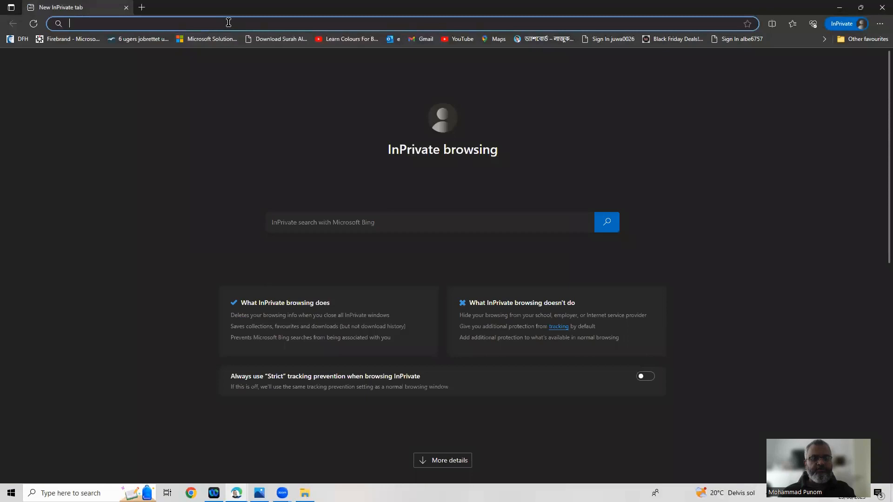
right_click(228, 23)
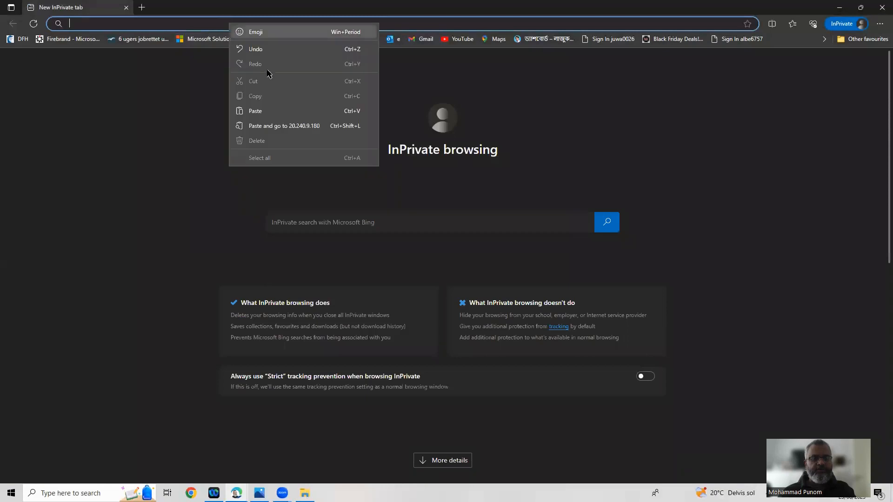
left_click(275, 110)
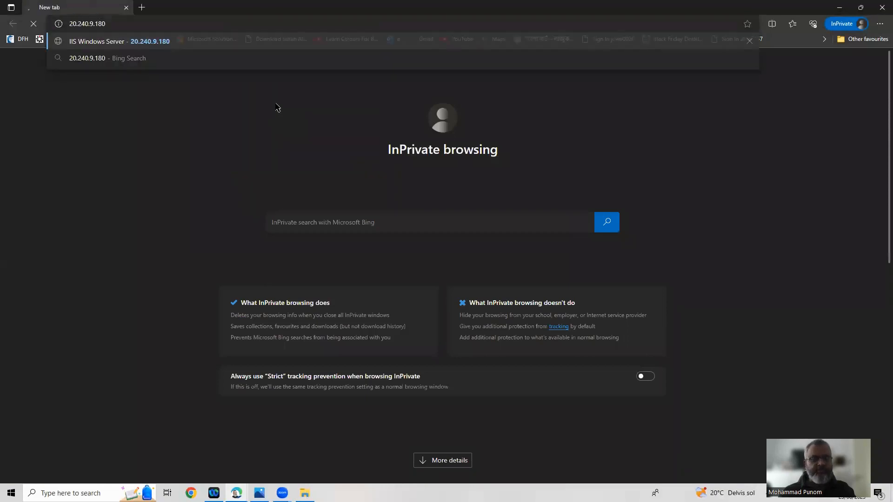
key("Return")
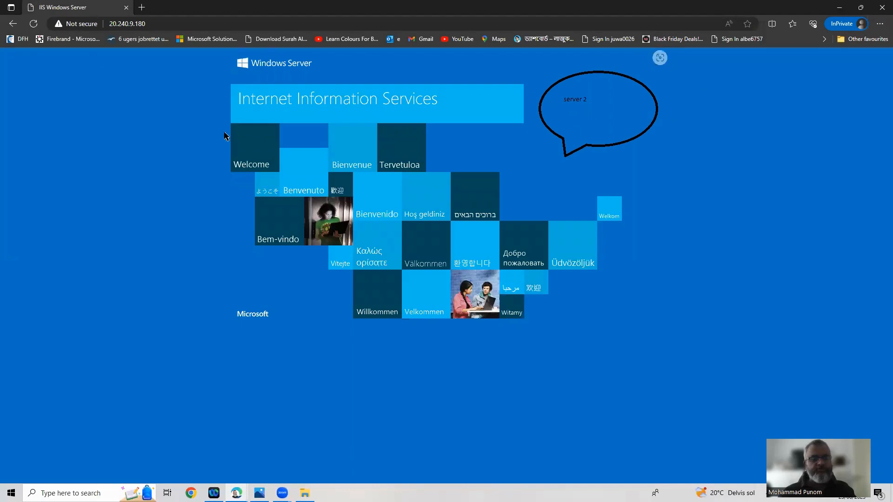
left_click(861, 8)
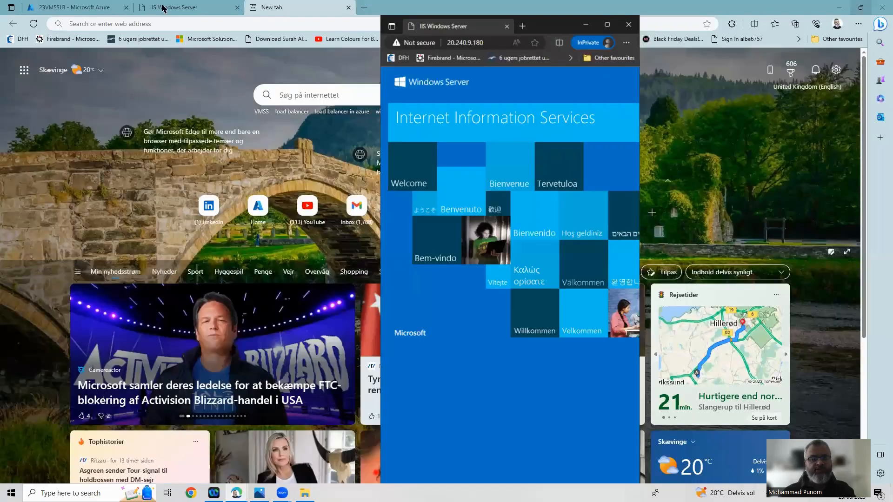
left_click(218, 10)
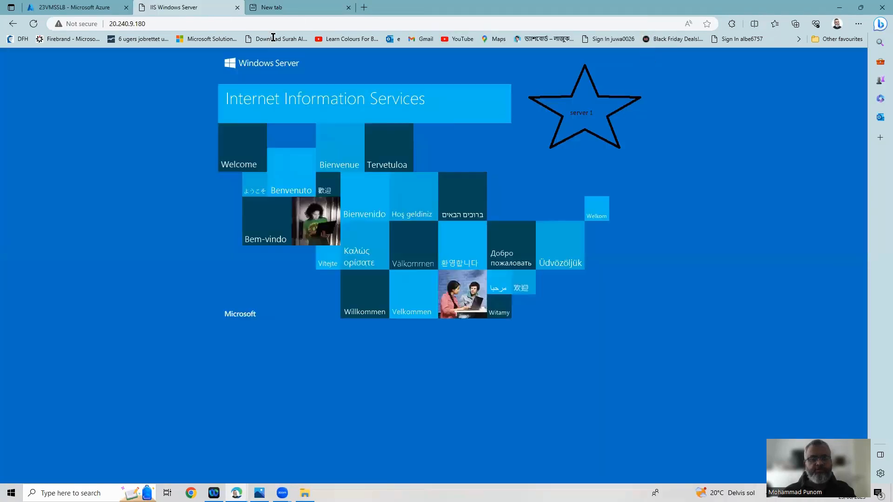